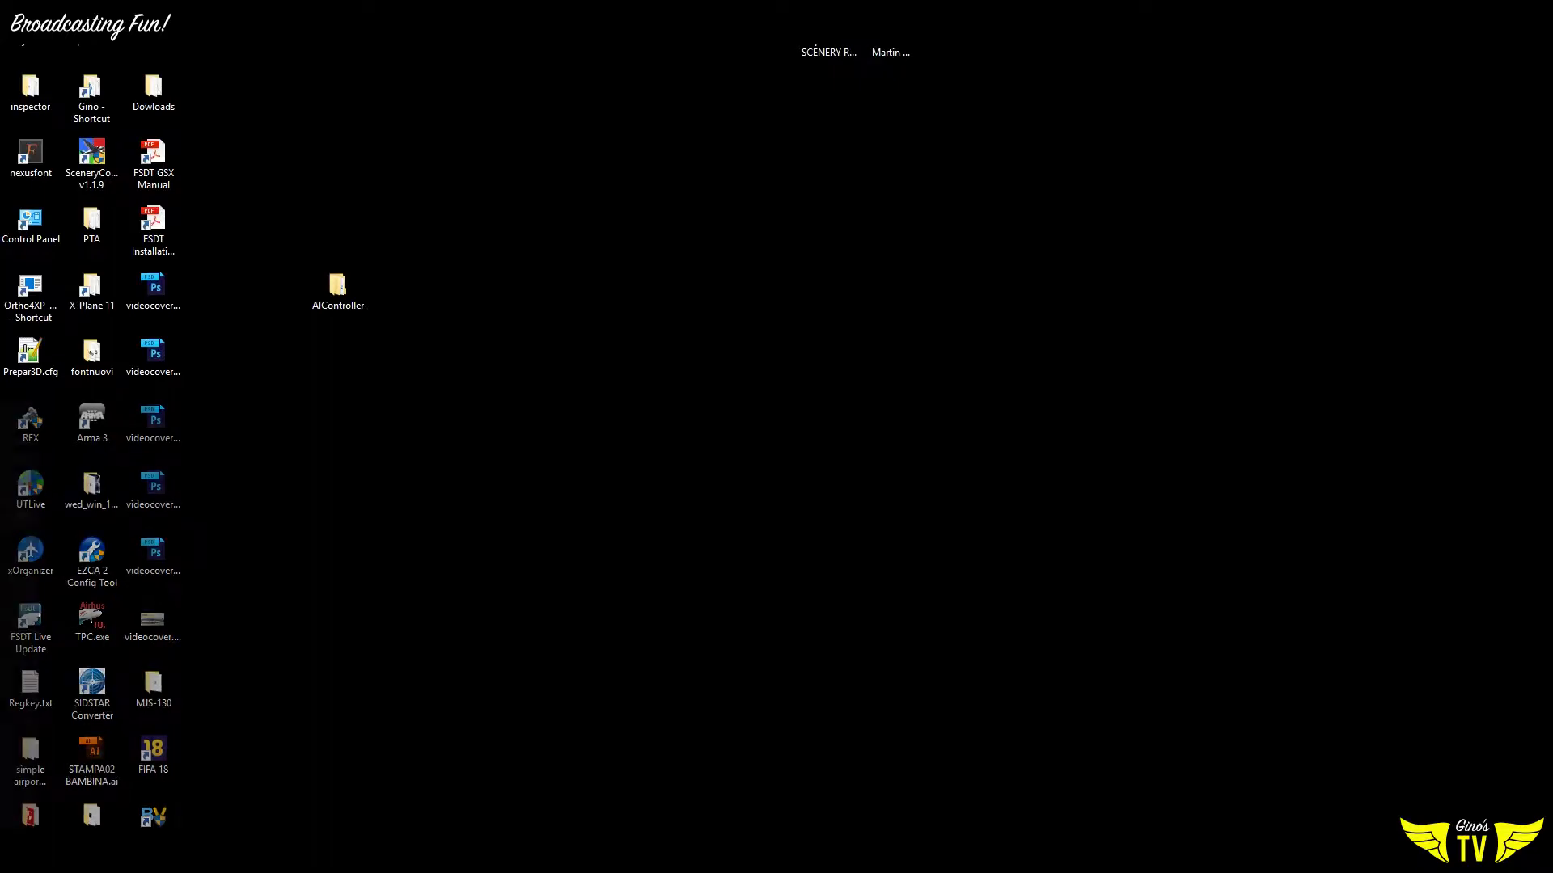
Find and launch the UTLive application from the desktop
{"action": "key", "text": "super+s"}
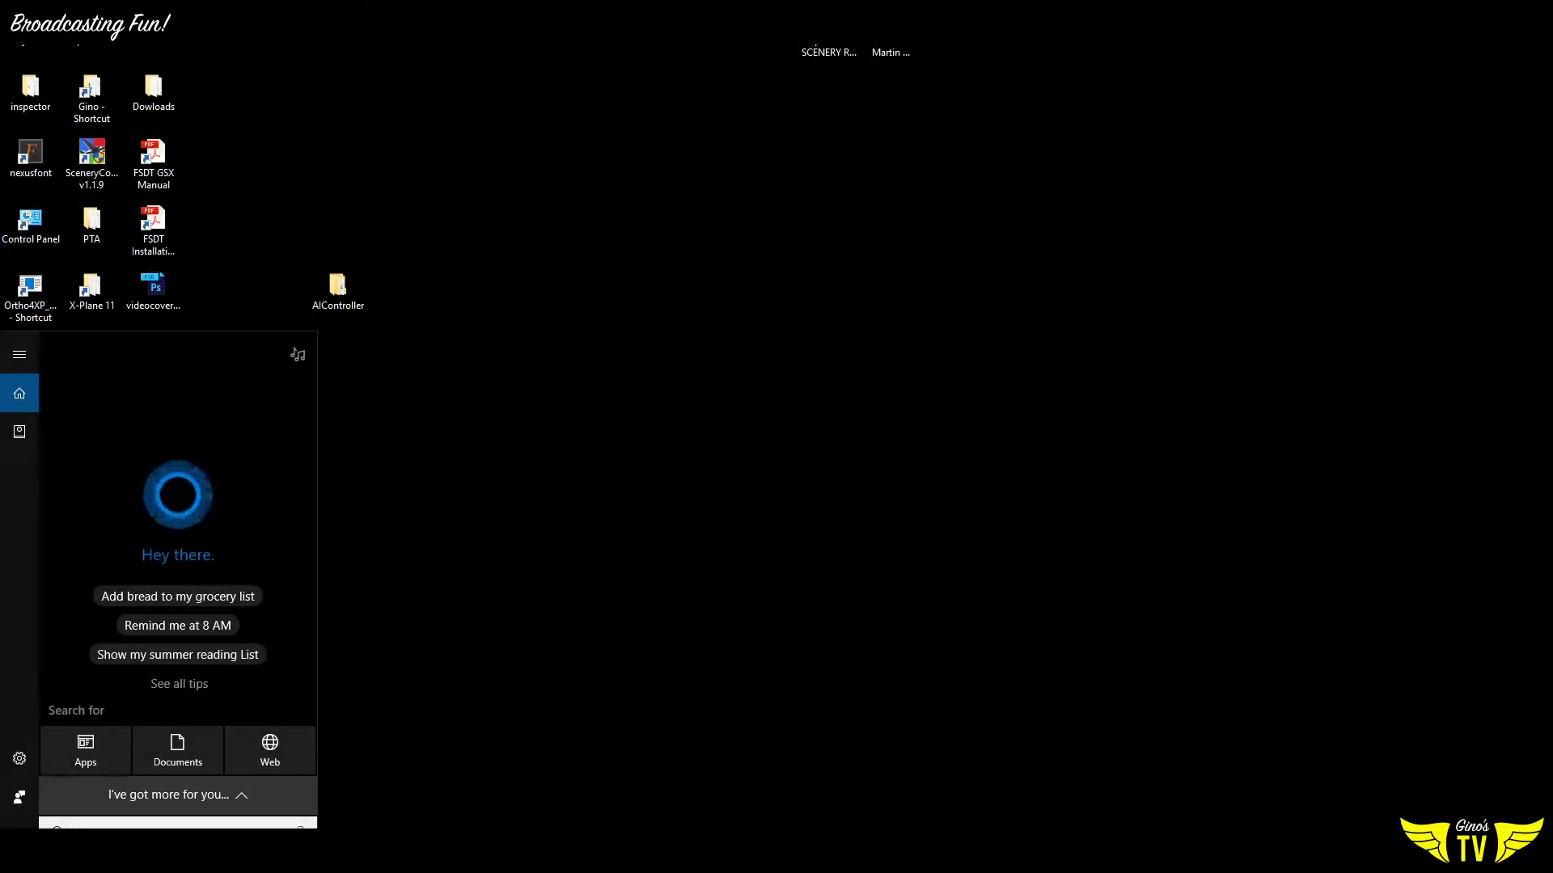
{"action": "type", "text": "utli"}
{"action": "key", "text": "Return"}
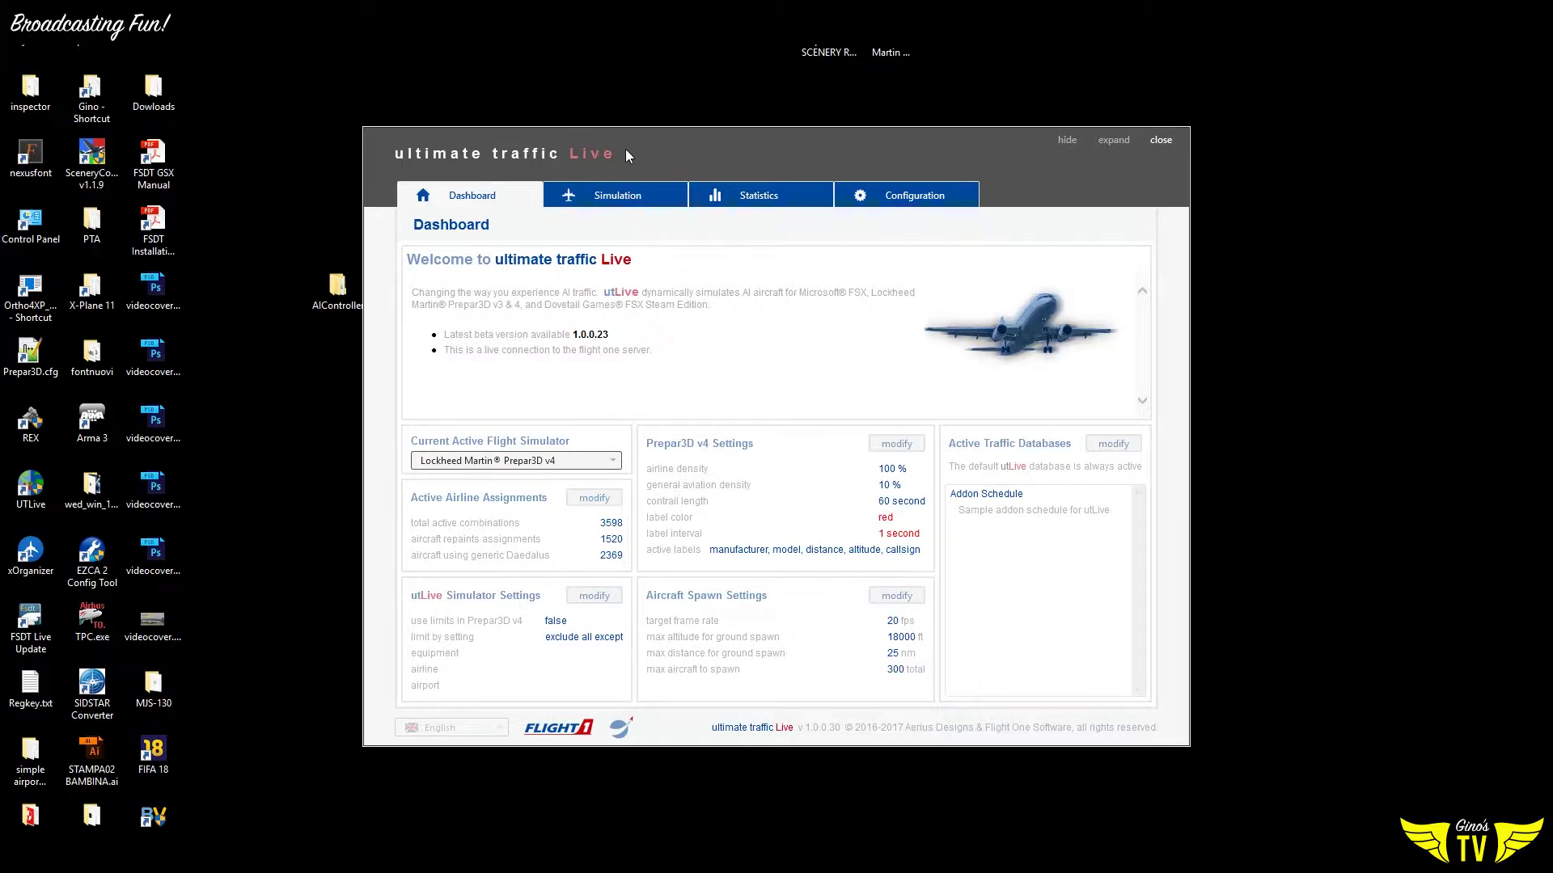
Set the flight map starting location to Europe - Rome in the simulation setup
{"action": "left_click", "coordinate": [604, 198]}
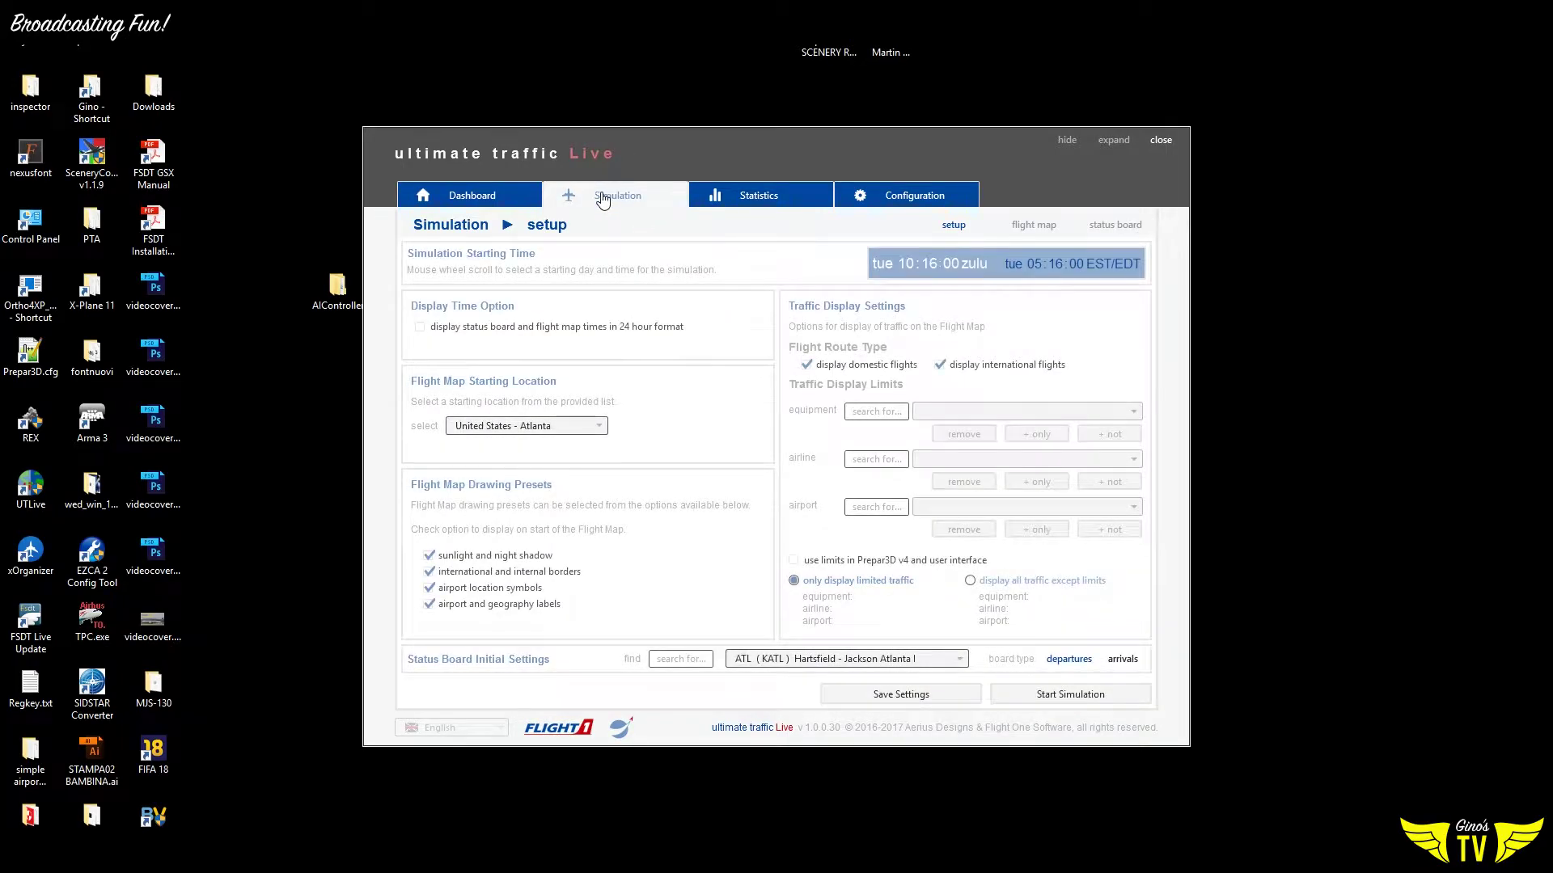
{"action": "left_click", "coordinate": [500, 206]}
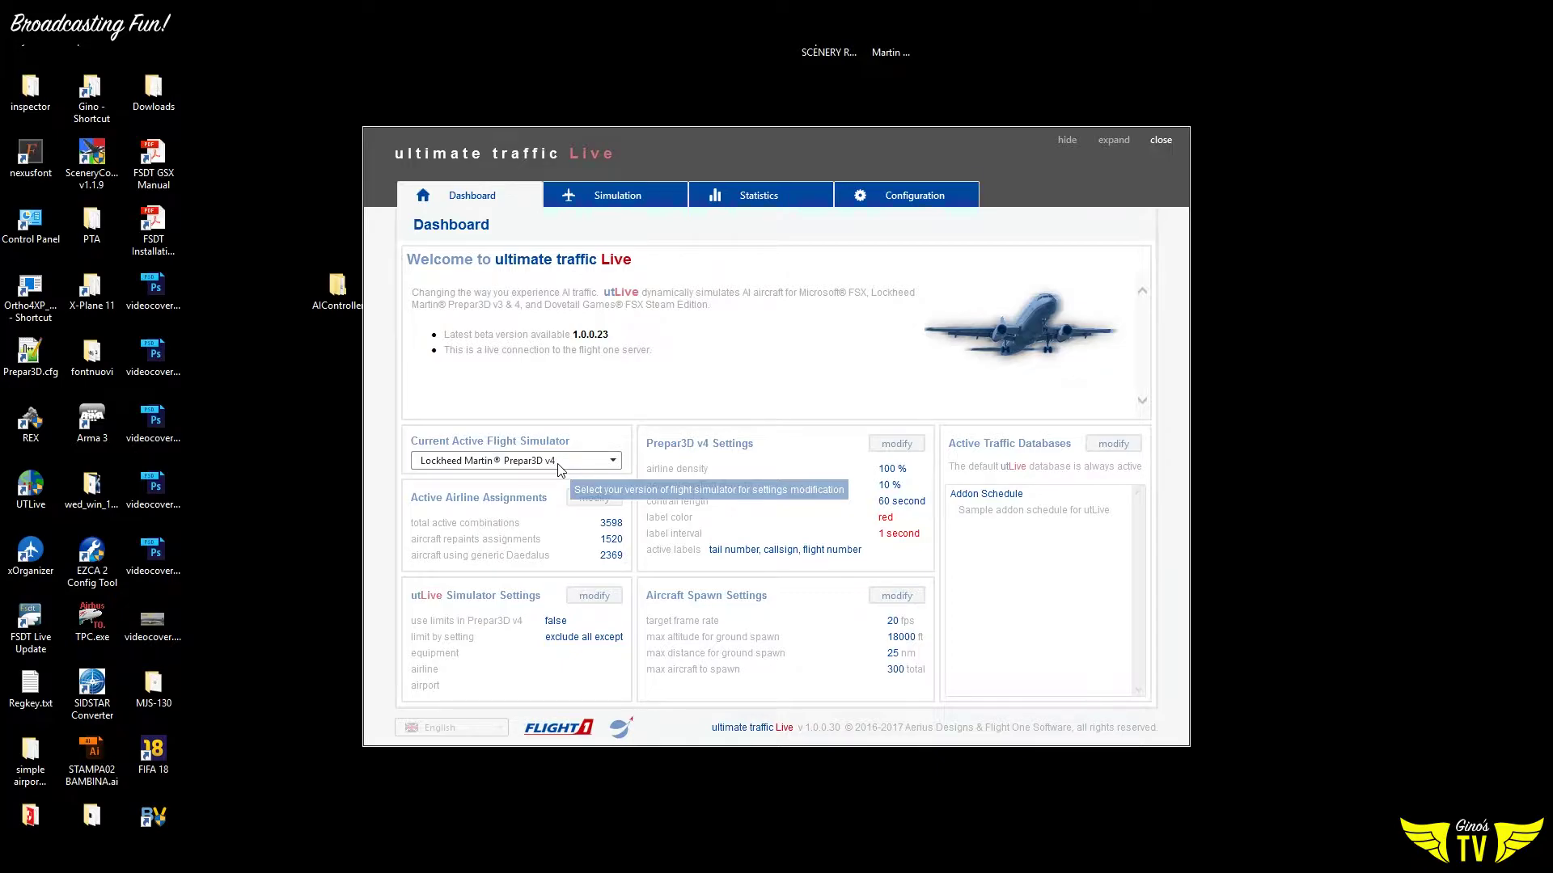
{"action": "left_click", "coordinate": [602, 197]}
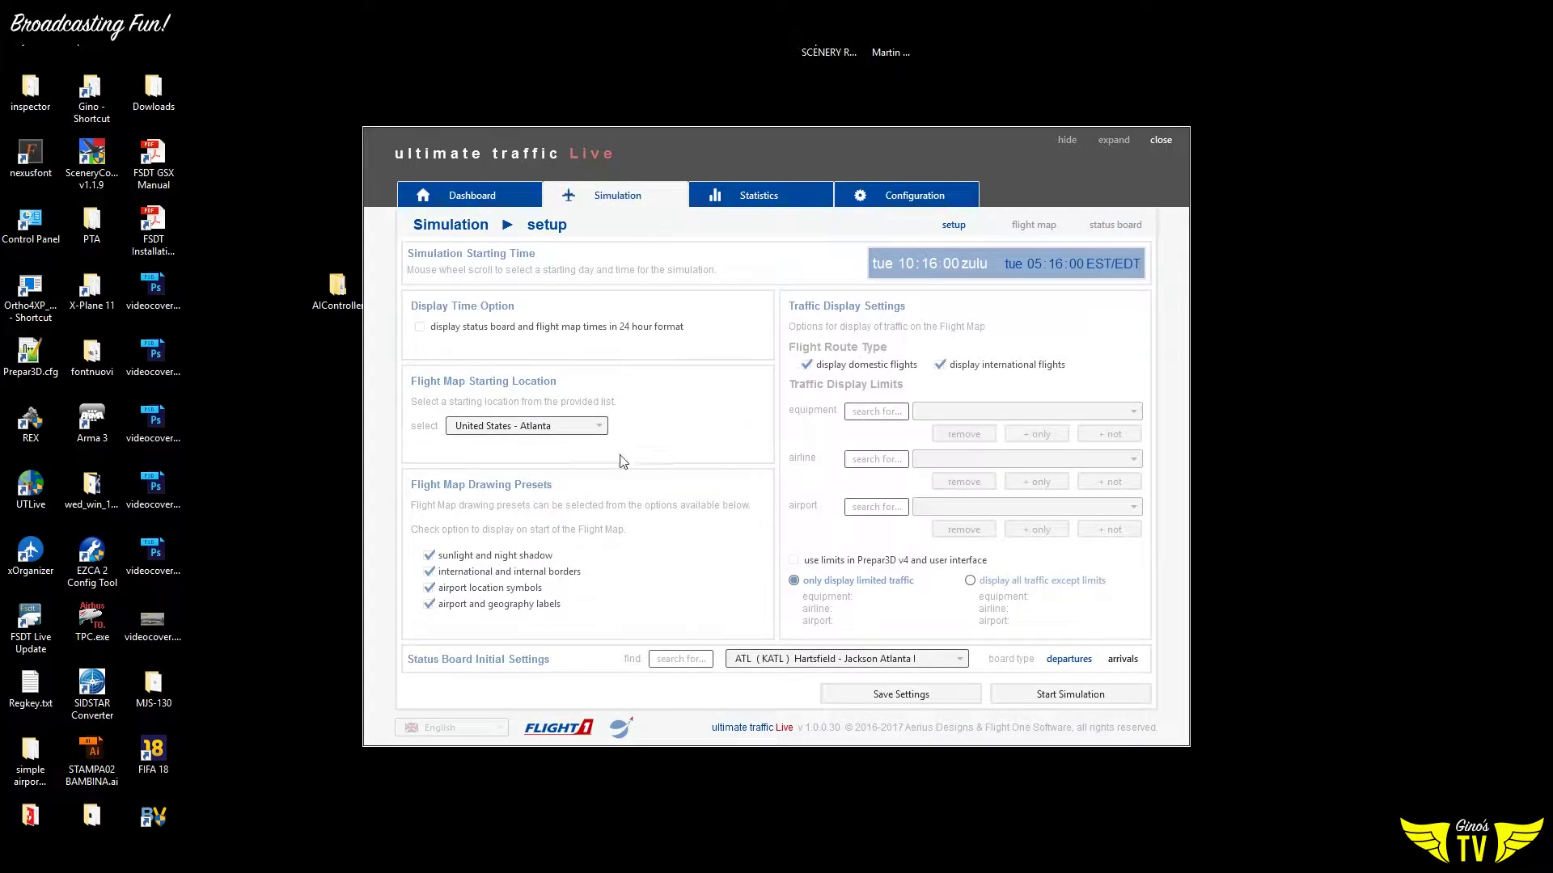
{"action": "left_click", "coordinate": [484, 427]}
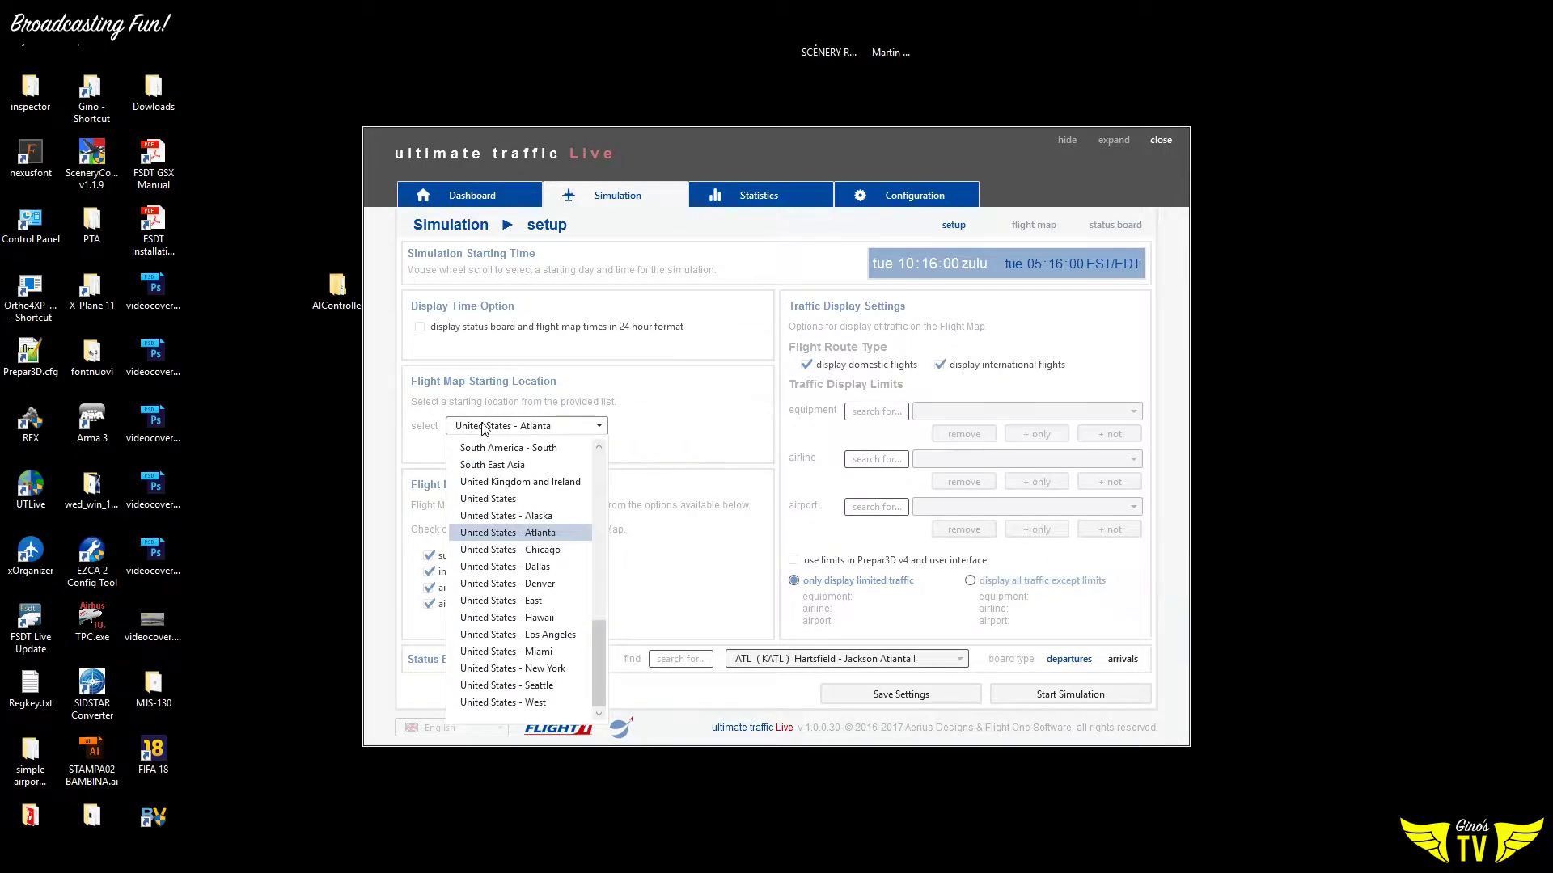
{"action": "left_click", "coordinate": [484, 426]}
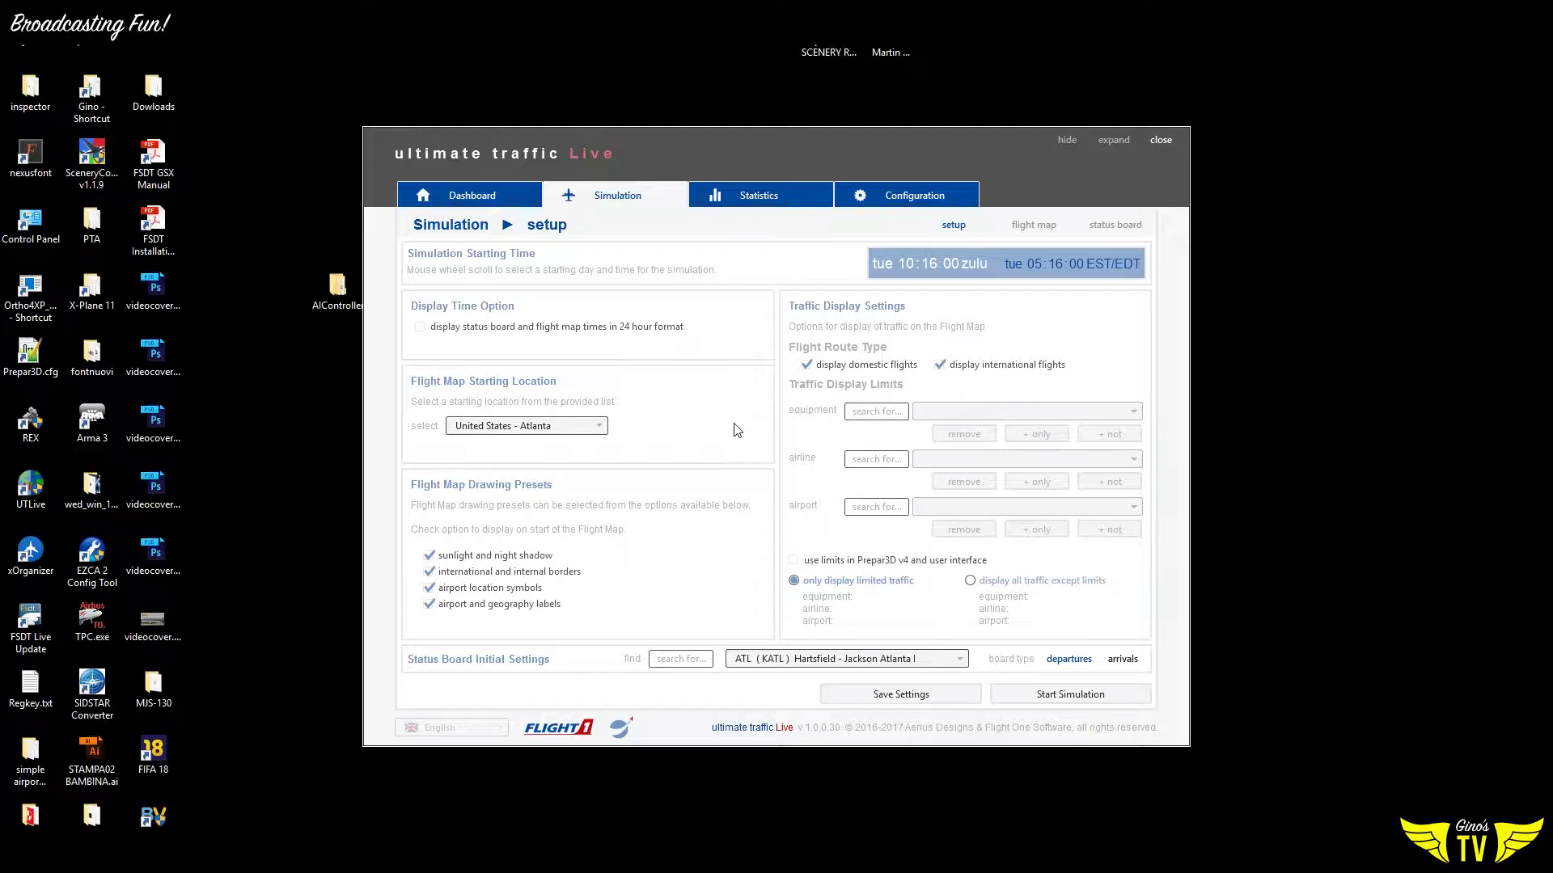
{"action": "left_click", "coordinate": [579, 426]}
{"action": "left_click_drag", "start_coordinate": [600, 660], "coordinate": [596, 551]}
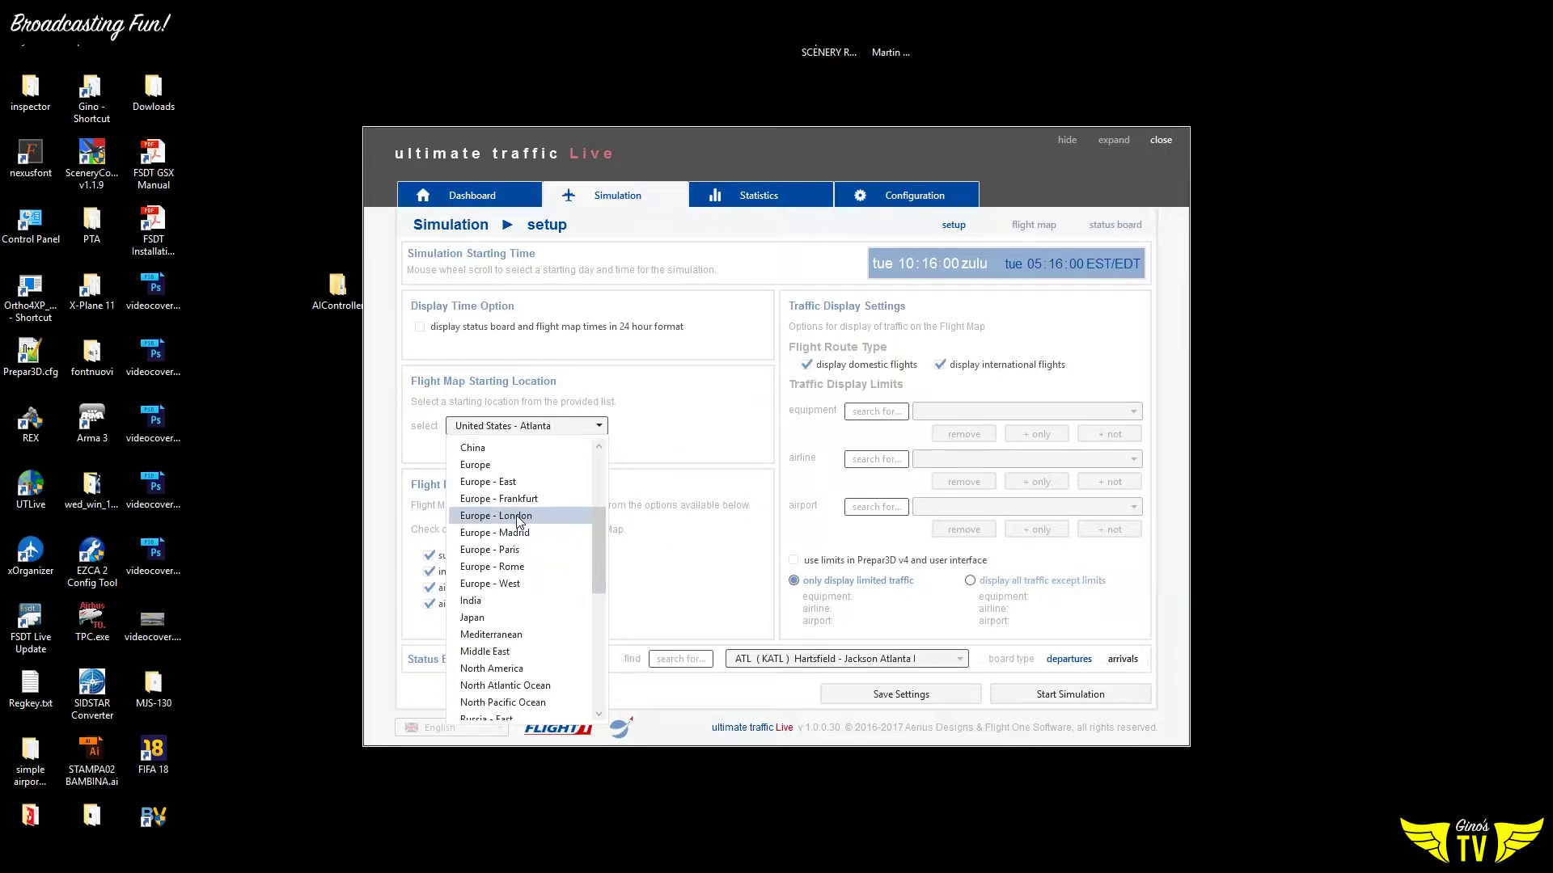
{"action": "left_click", "coordinate": [516, 567]}
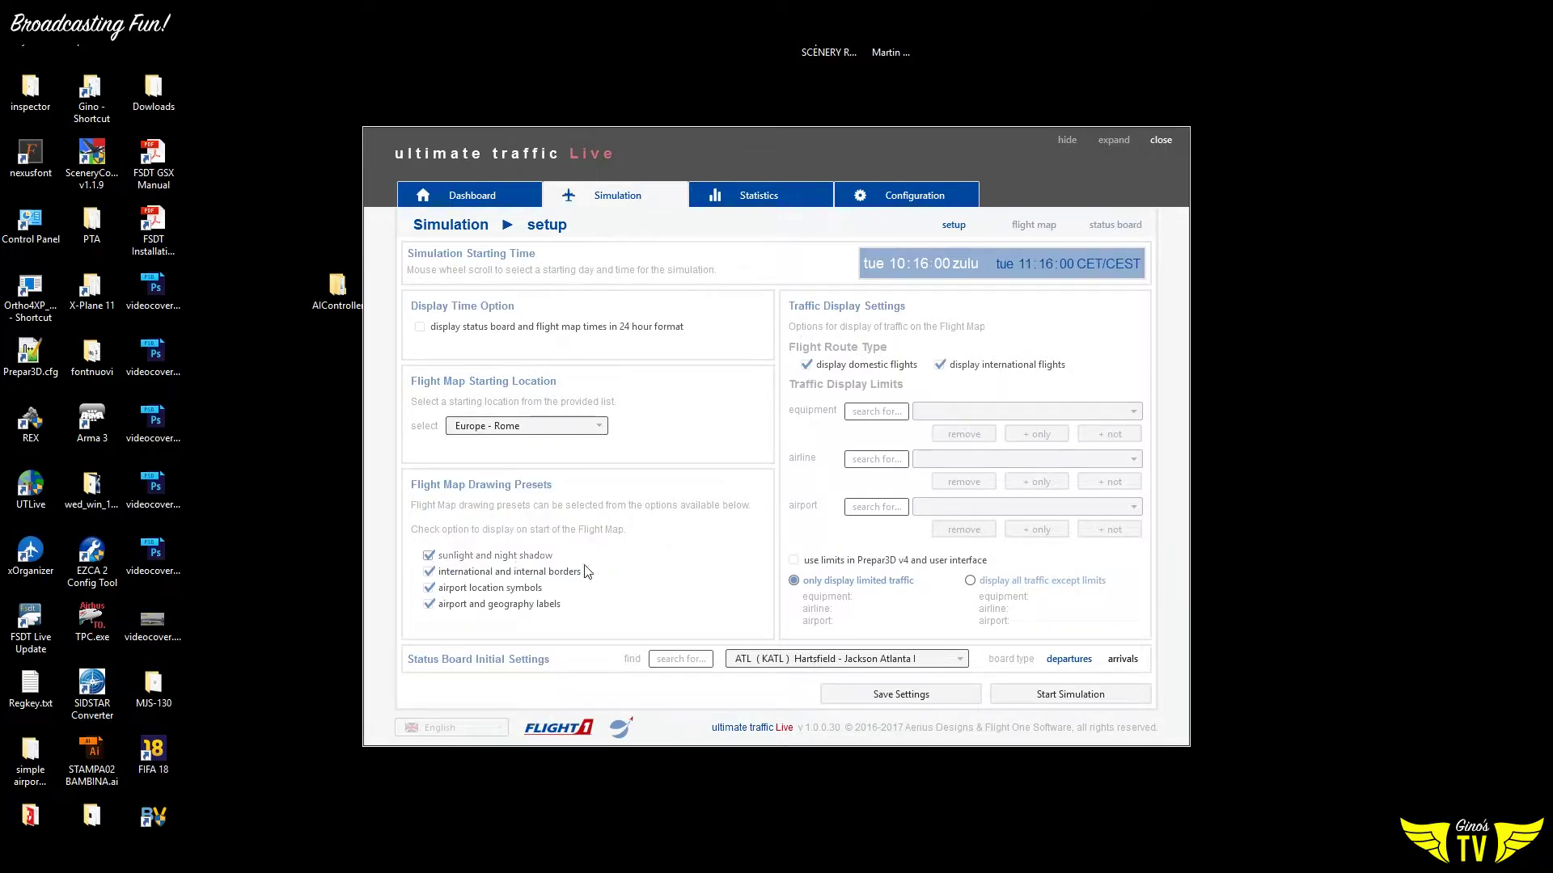
Set the status board's initial airport to FCO (LIRF) Fiumicino by searching for "lirf", and save the settings
{"action": "left_click", "coordinate": [786, 663]}
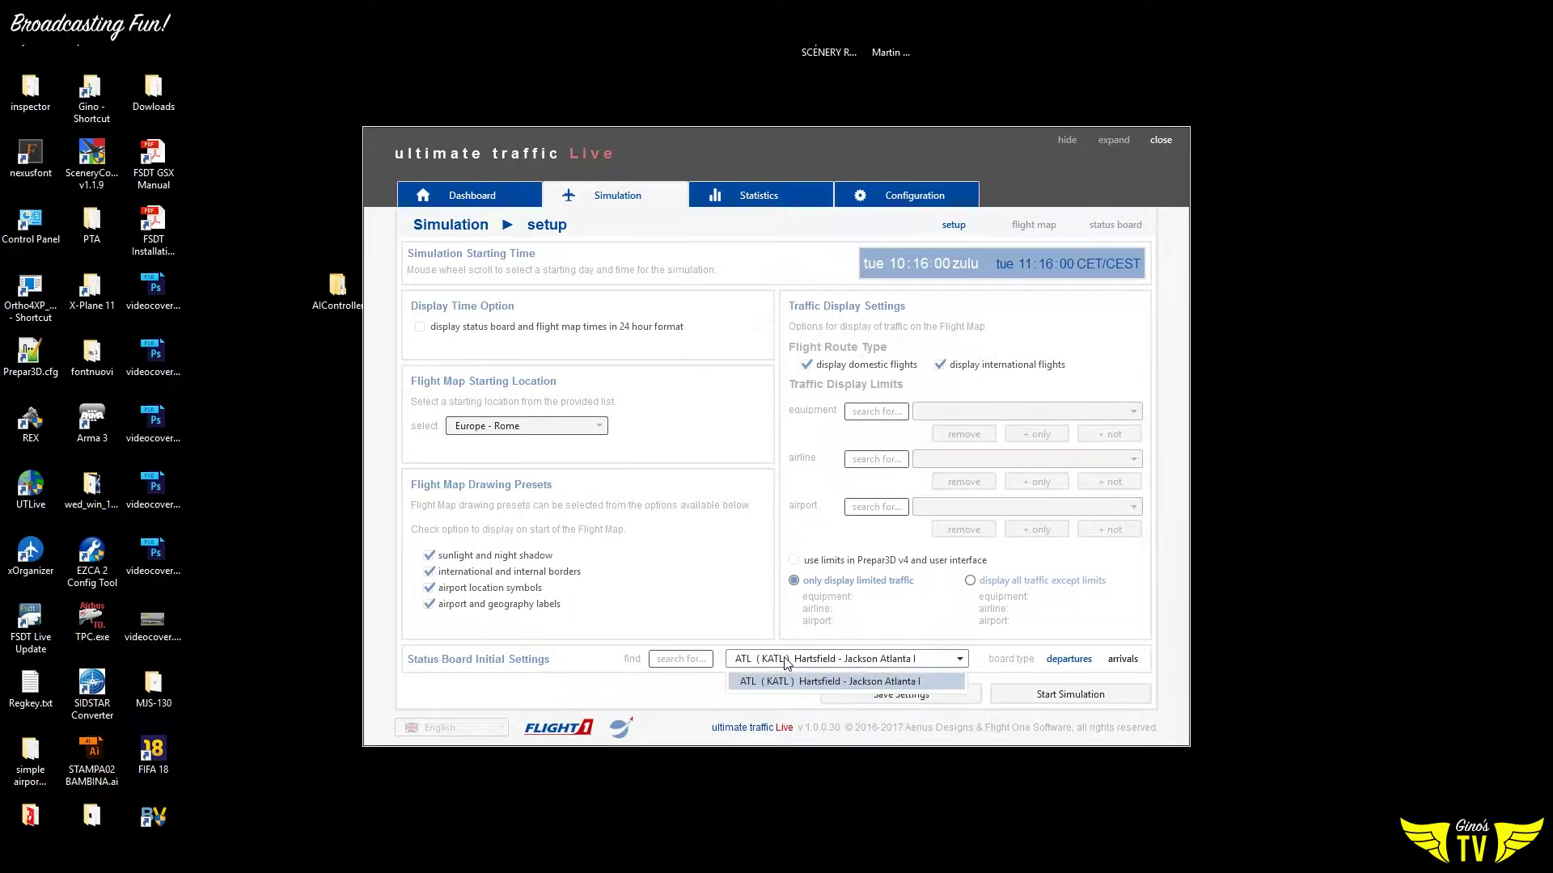
{"action": "left_click", "coordinate": [809, 687]}
{"action": "left_click", "coordinate": [672, 659]}
{"action": "type", "text": "lirf"}
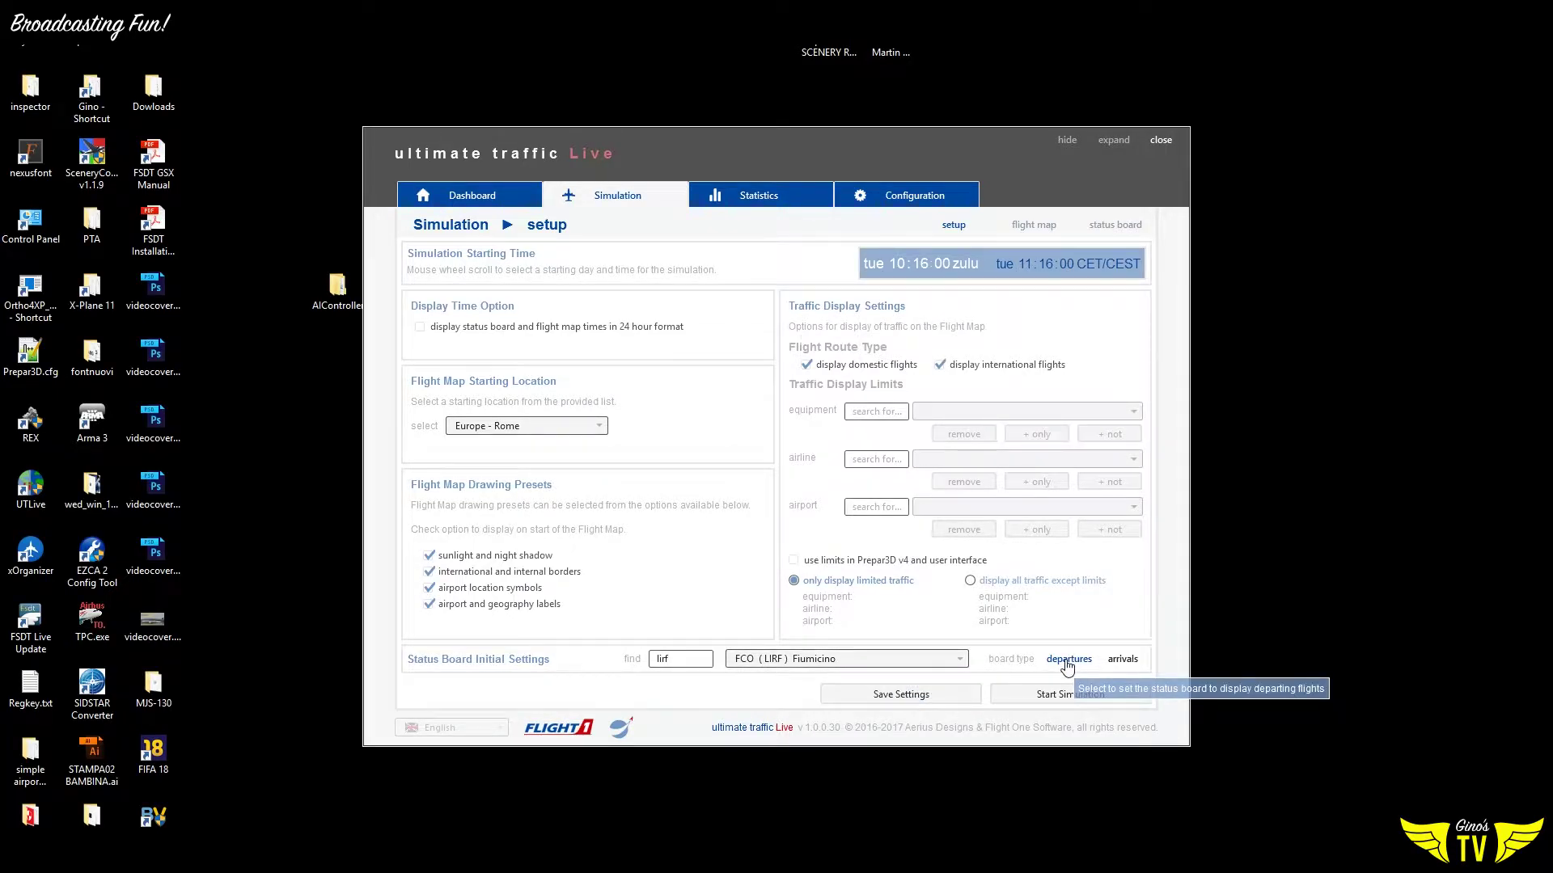
{"action": "left_click", "coordinate": [936, 697]}
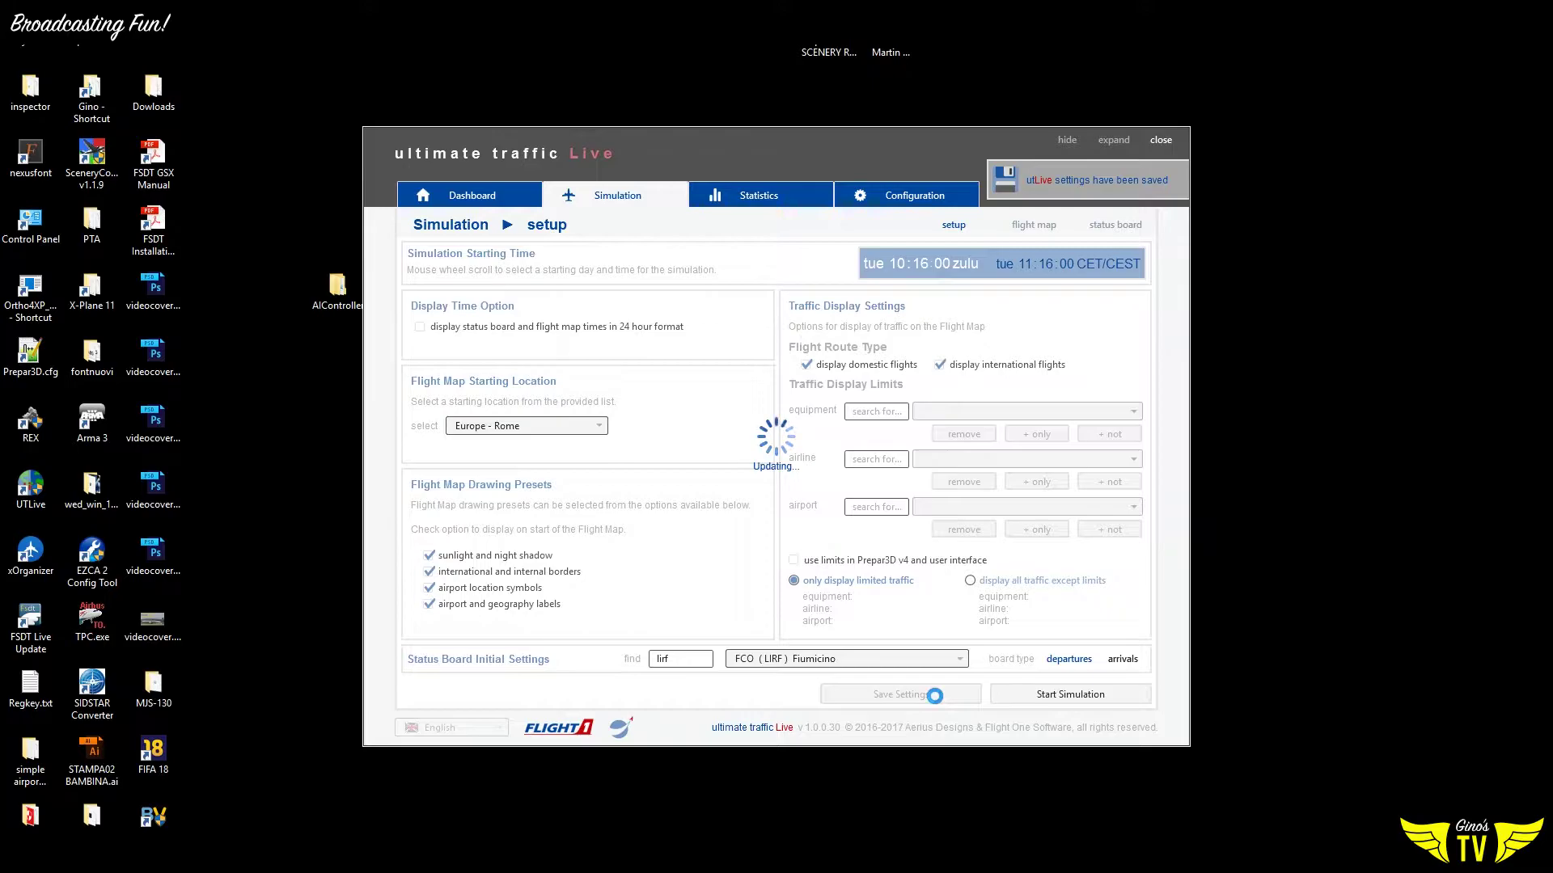
Start the AI traffic simulation and display the flight map without its instructions
{"action": "left_click", "coordinate": [1051, 697]}
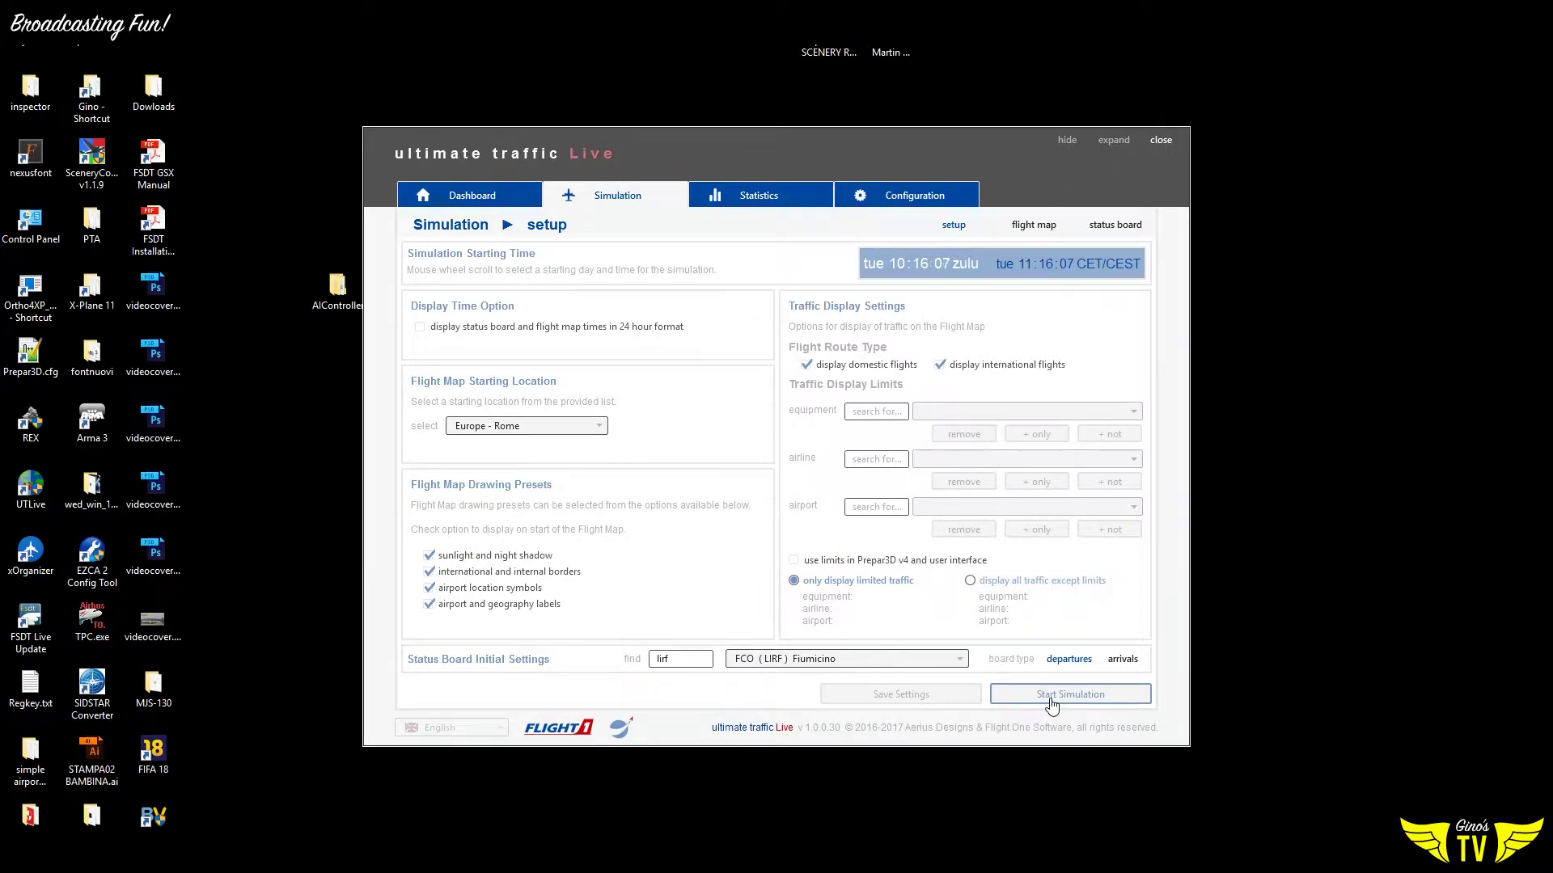
{"action": "left_click", "coordinate": [1052, 703]}
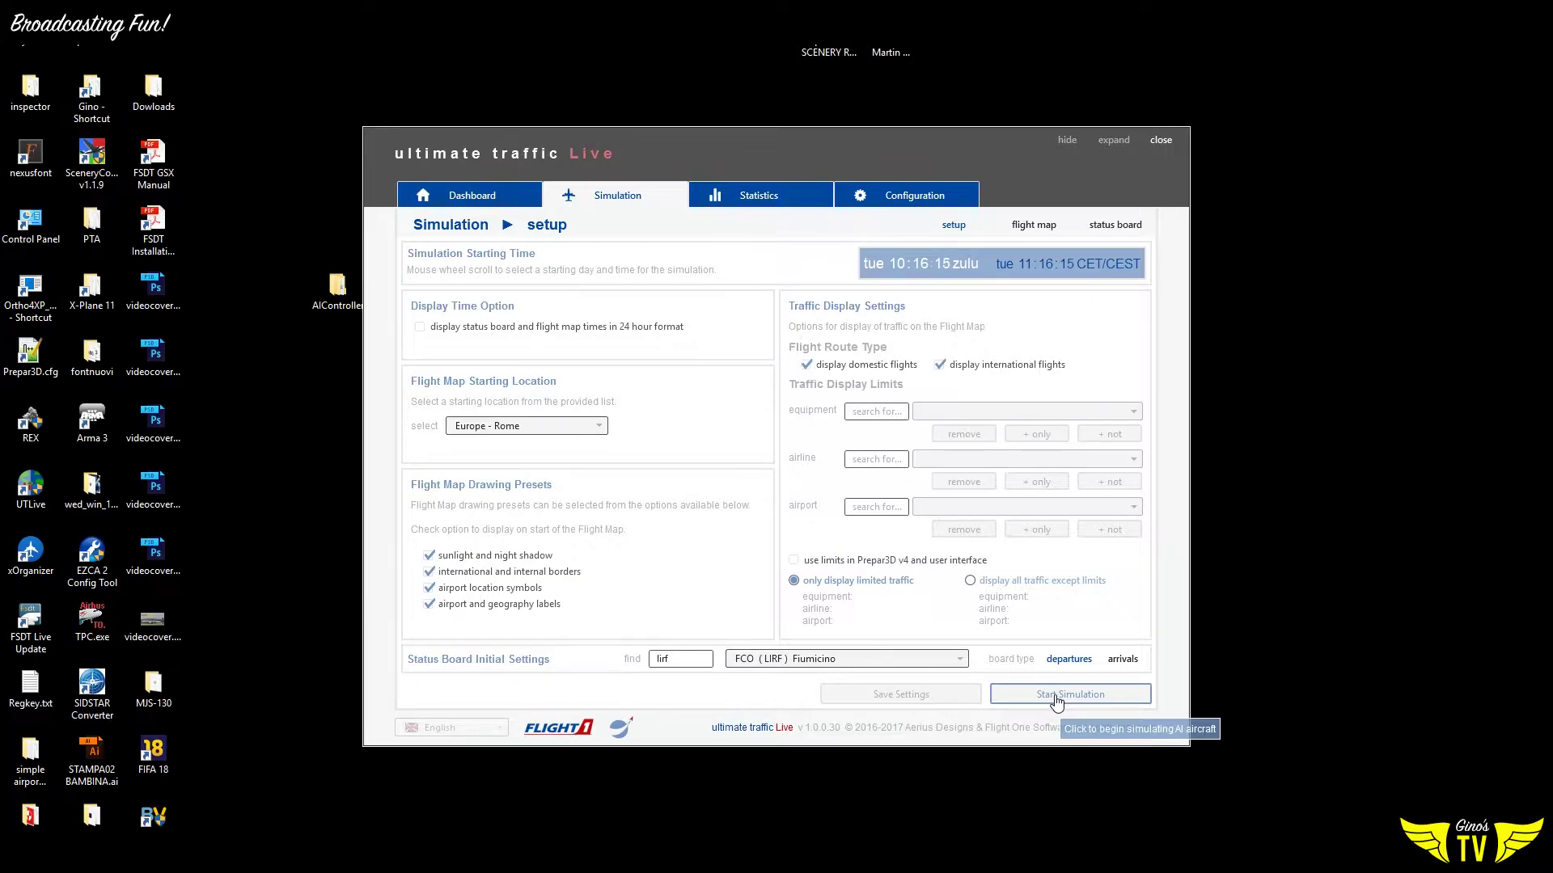
{"action": "left_click", "coordinate": [1029, 229]}
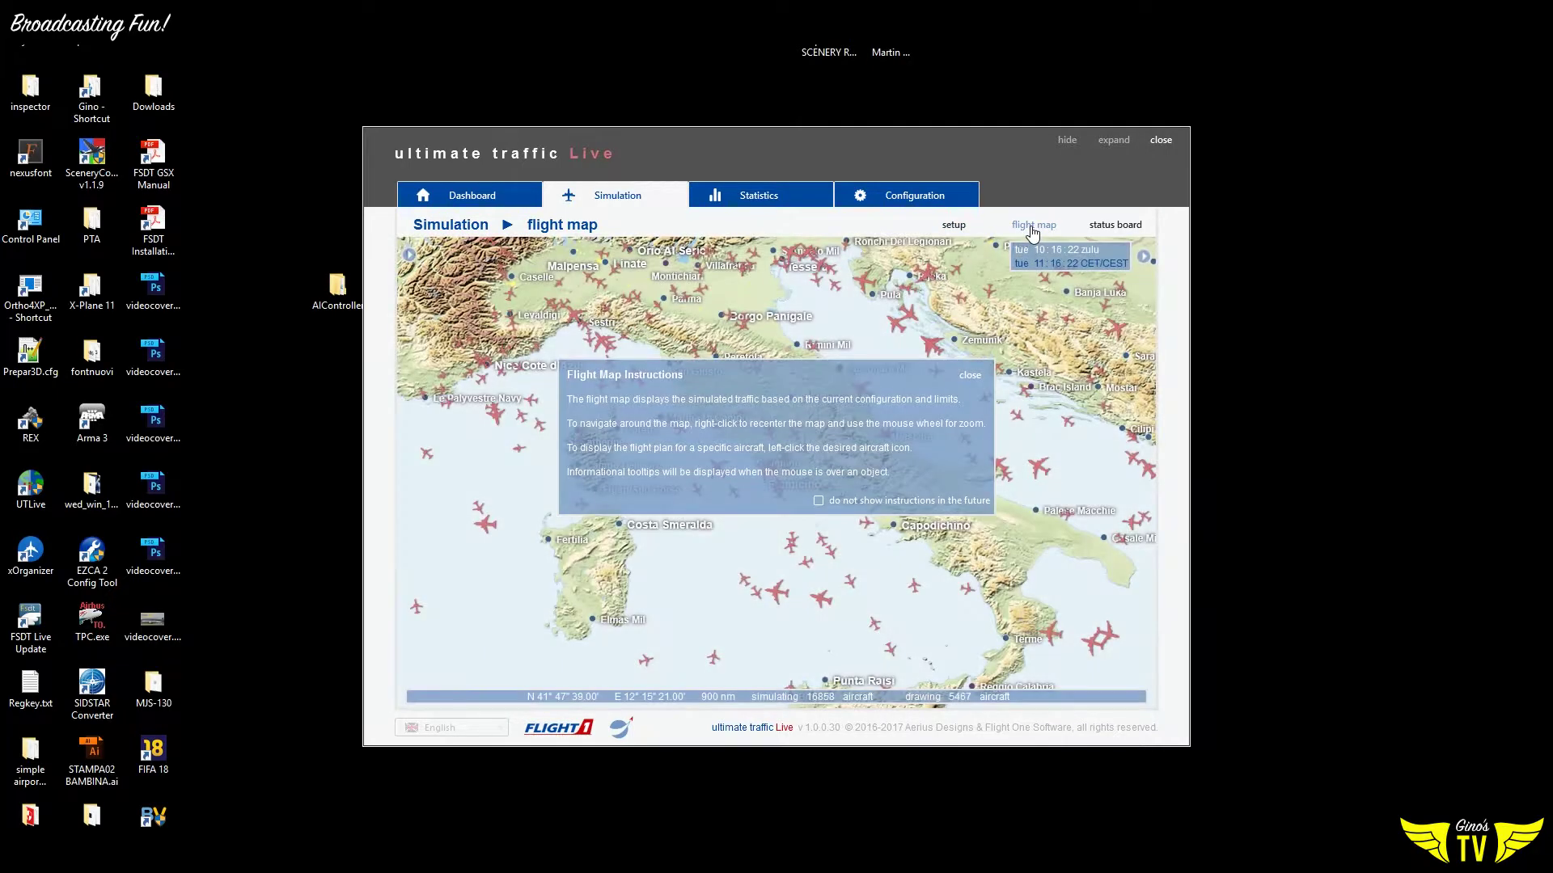
{"action": "left_click", "coordinate": [970, 376]}
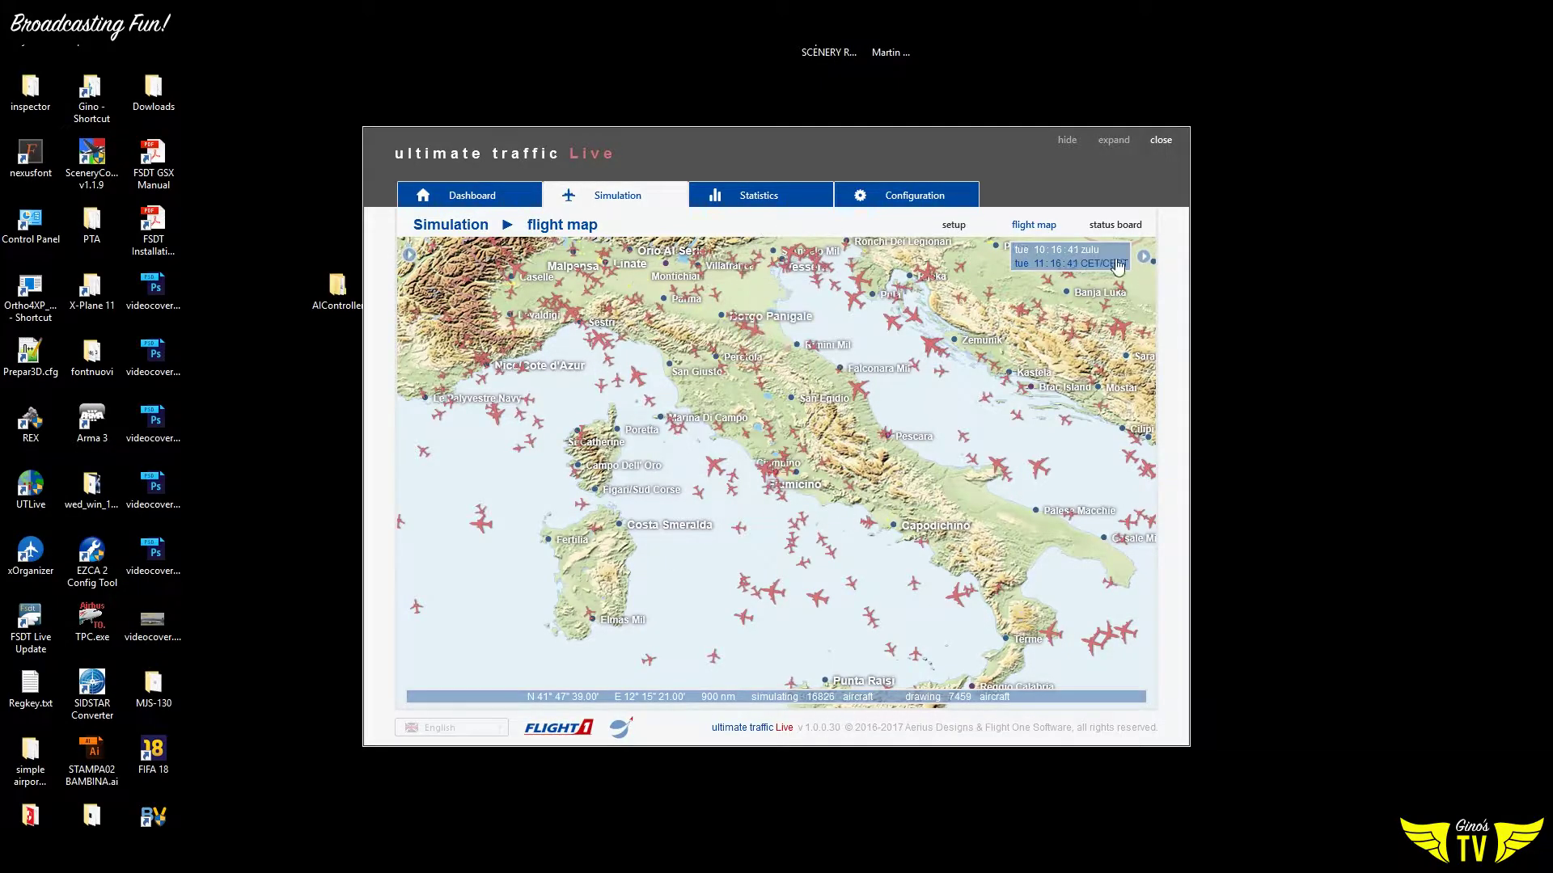
Review the Fiumicino departures on the status board and return to the simulation setup
{"action": "left_click", "coordinate": [1126, 232]}
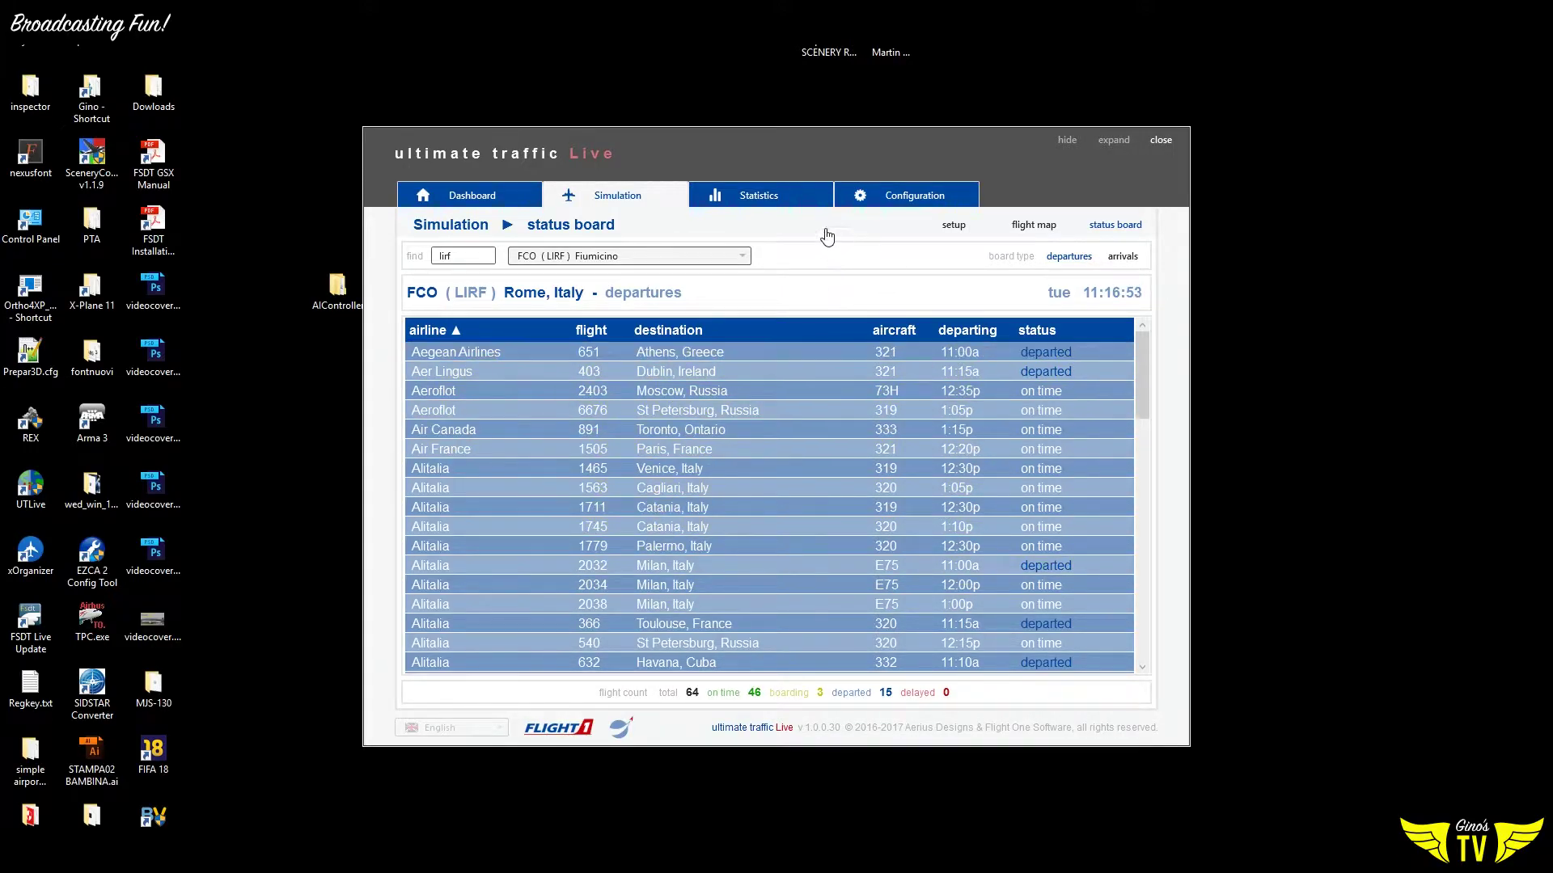
{"action": "left_click", "coordinate": [780, 200]}
{"action": "left_click", "coordinate": [447, 201]}
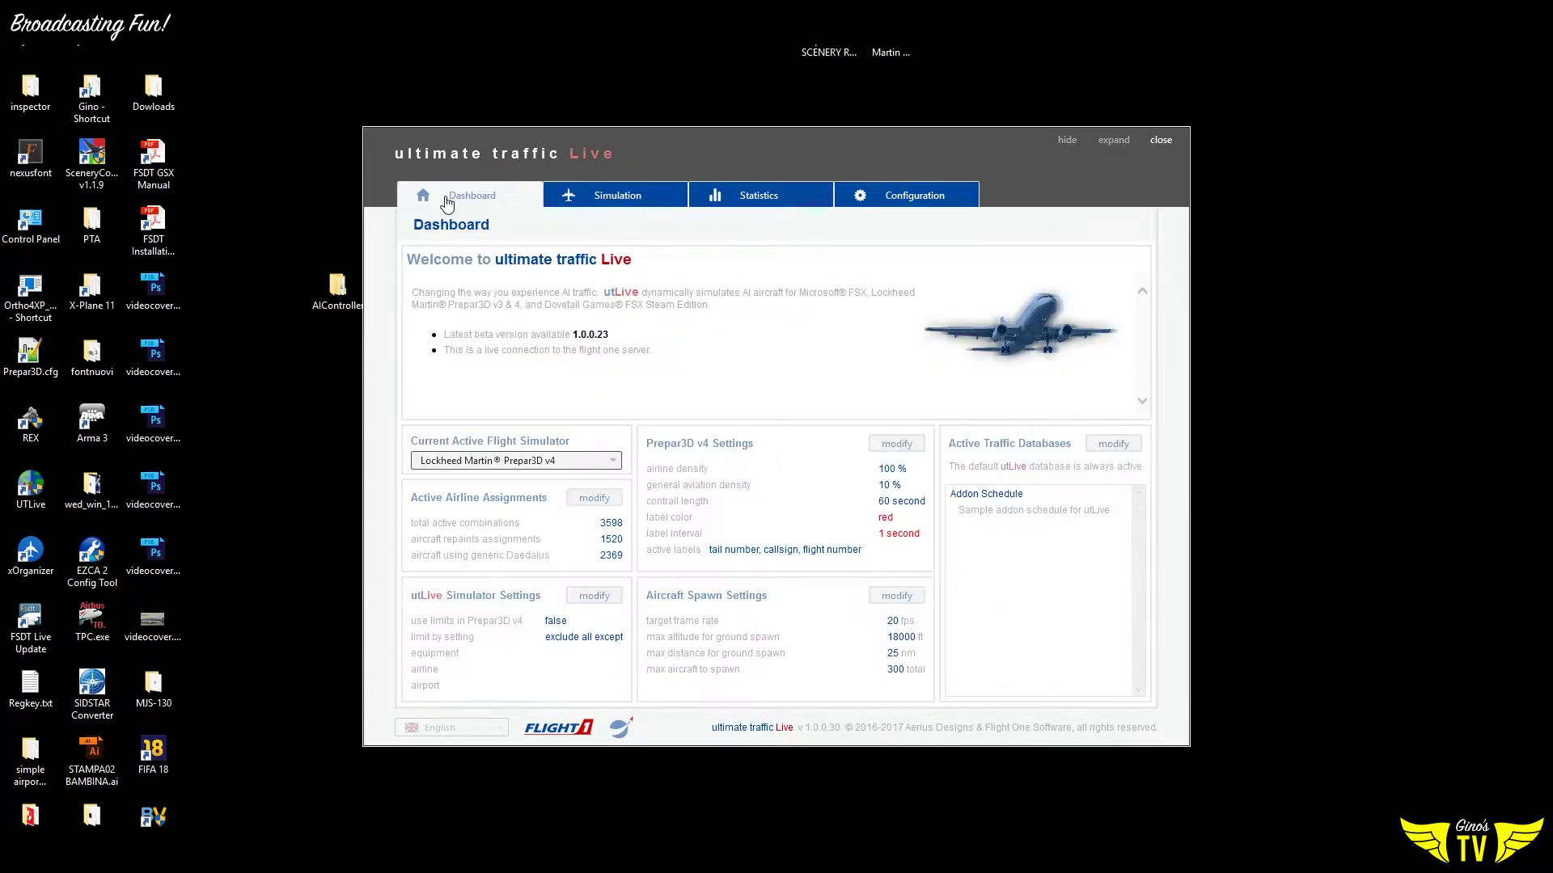
{"action": "left_click", "coordinate": [575, 198]}
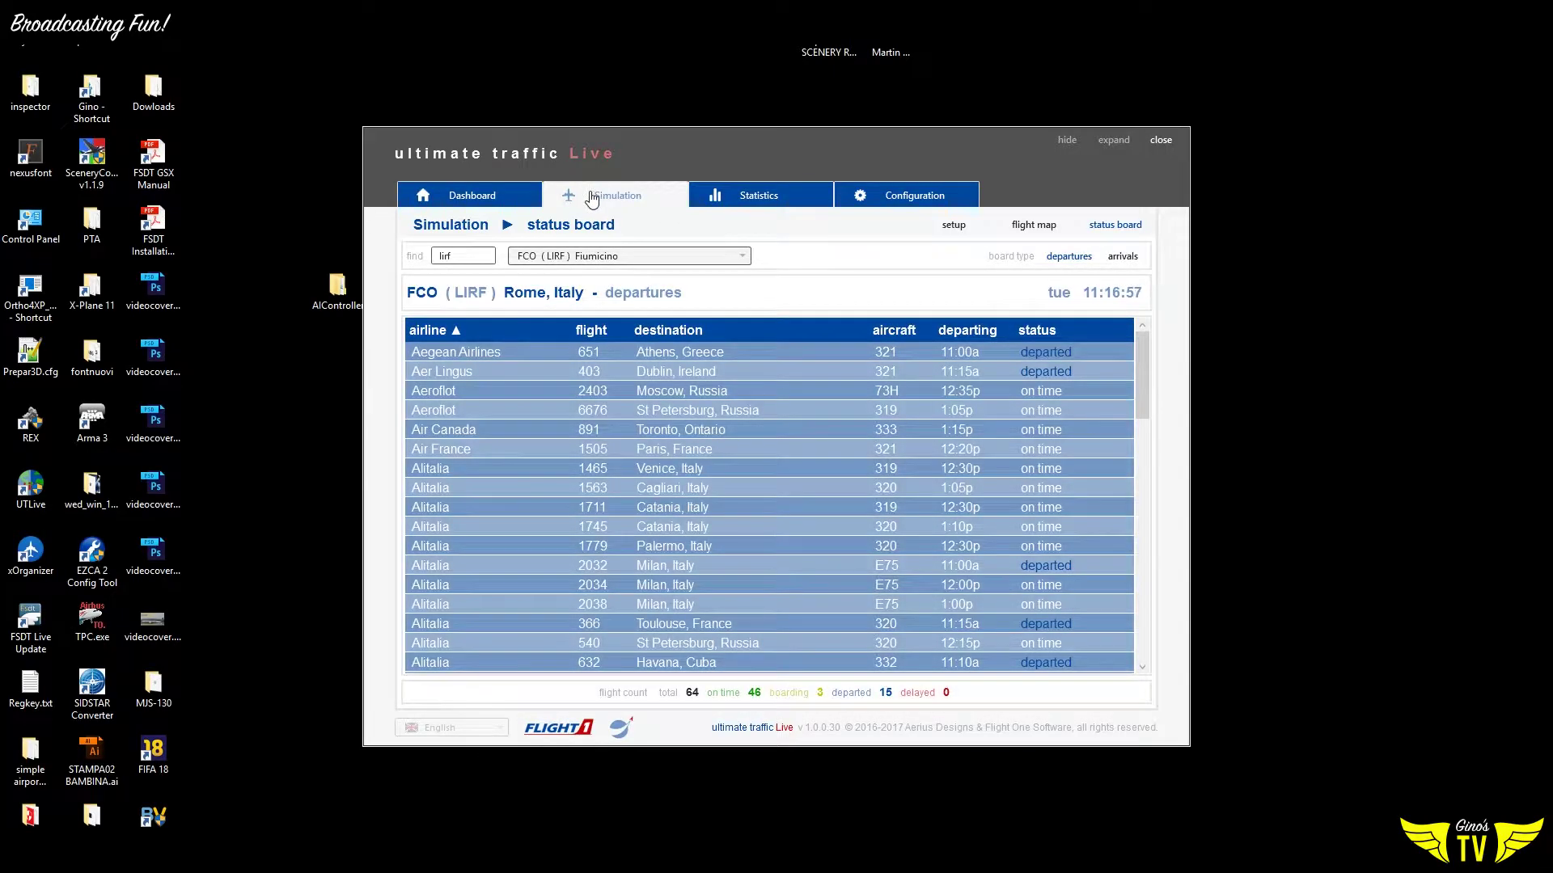
{"action": "left_click", "coordinate": [953, 227]}
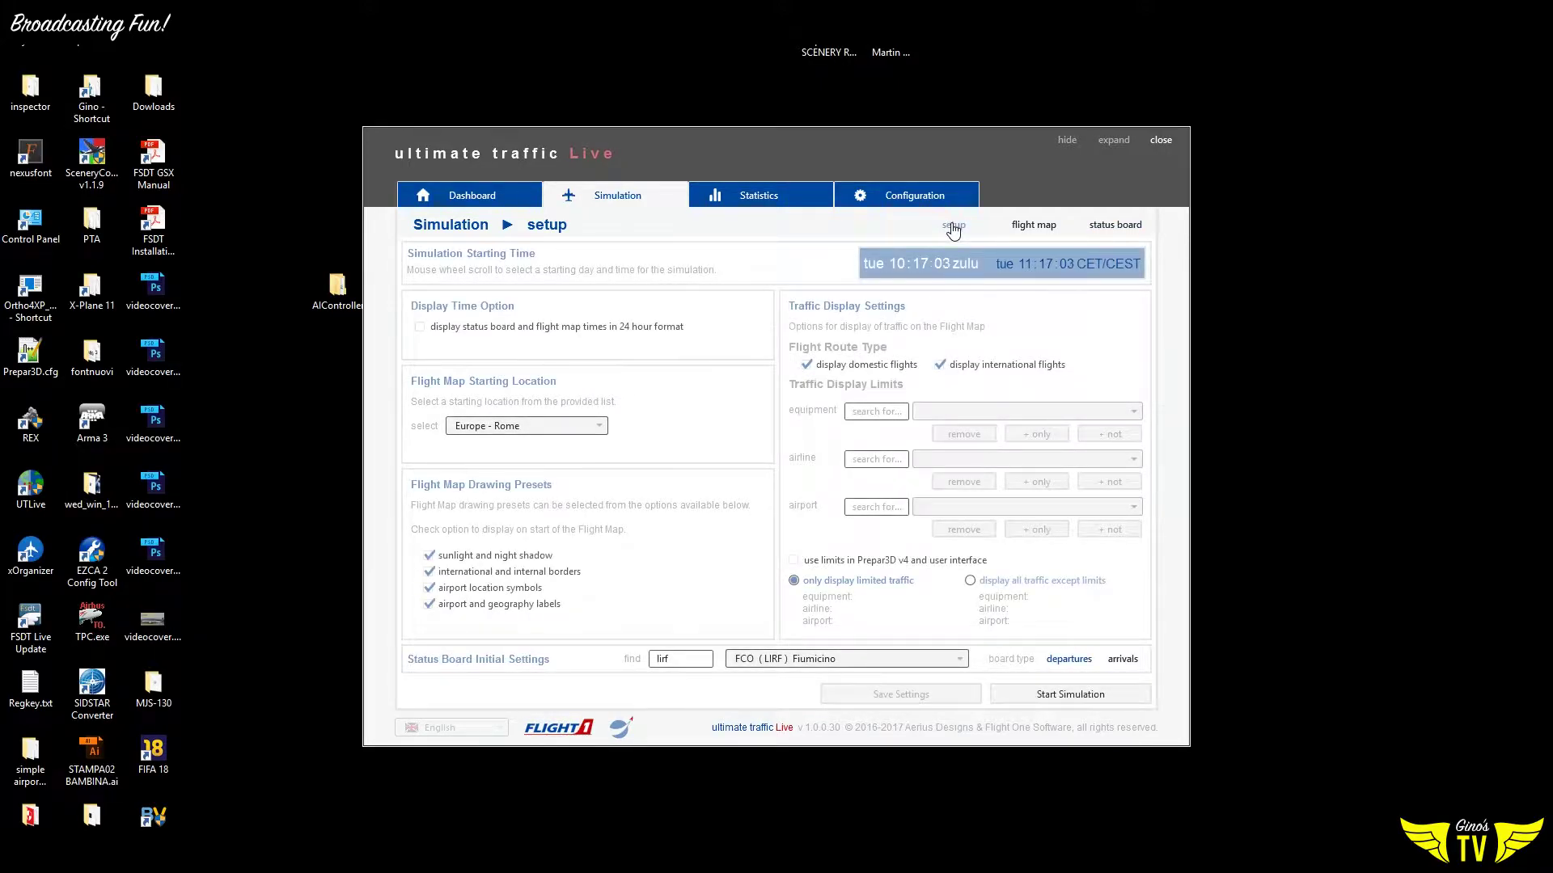
Display the daily flight statistics for the airline Alitalia, dismissing the statistics instructions
{"action": "left_click", "coordinate": [799, 200]}
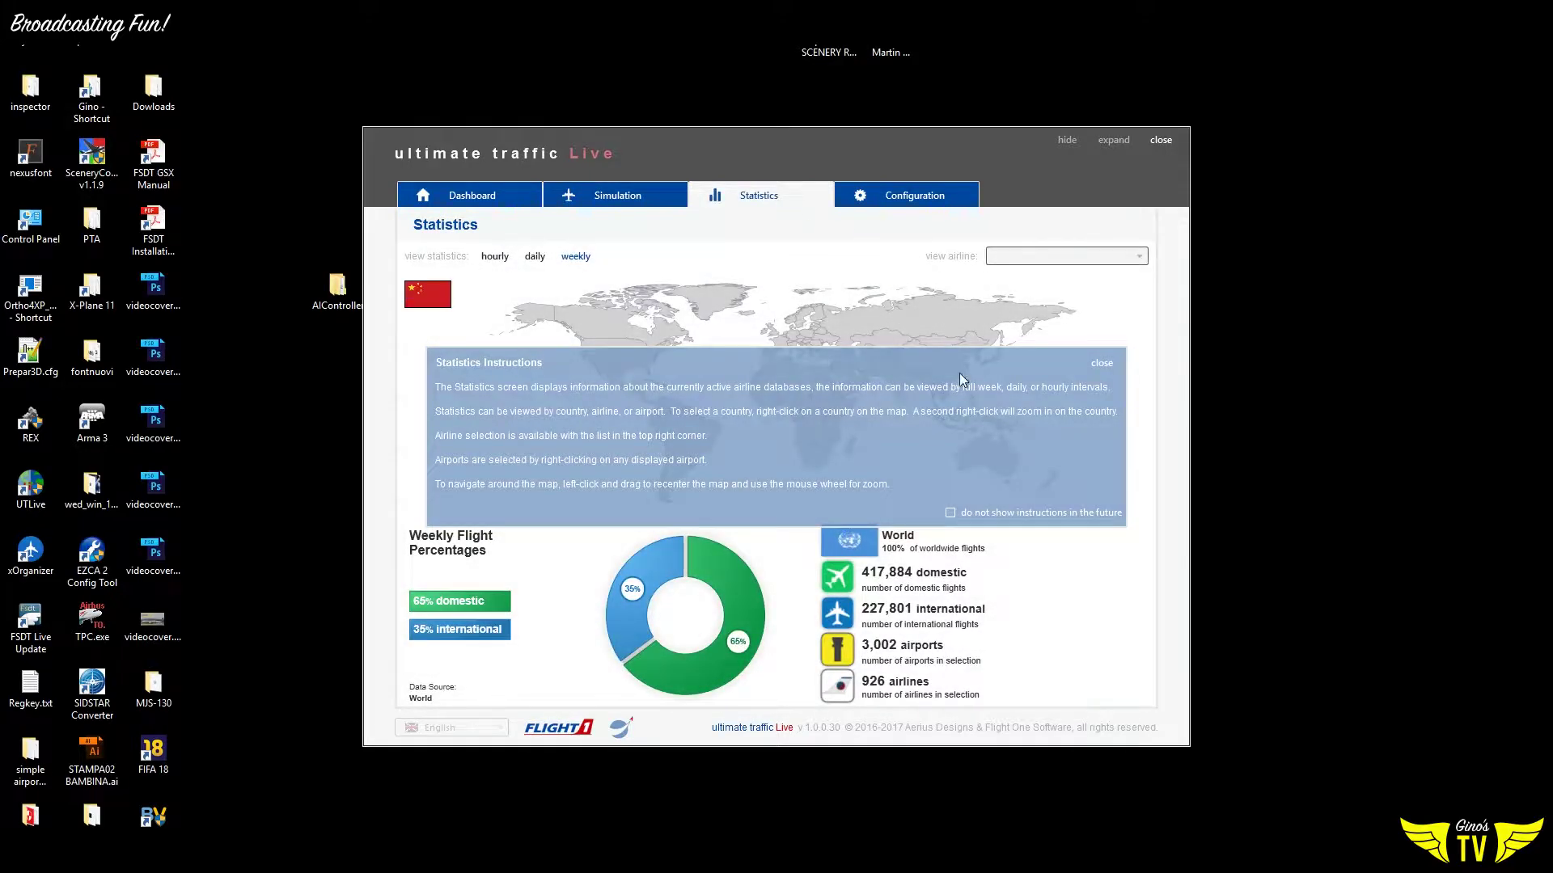
{"action": "left_click", "coordinate": [1100, 363]}
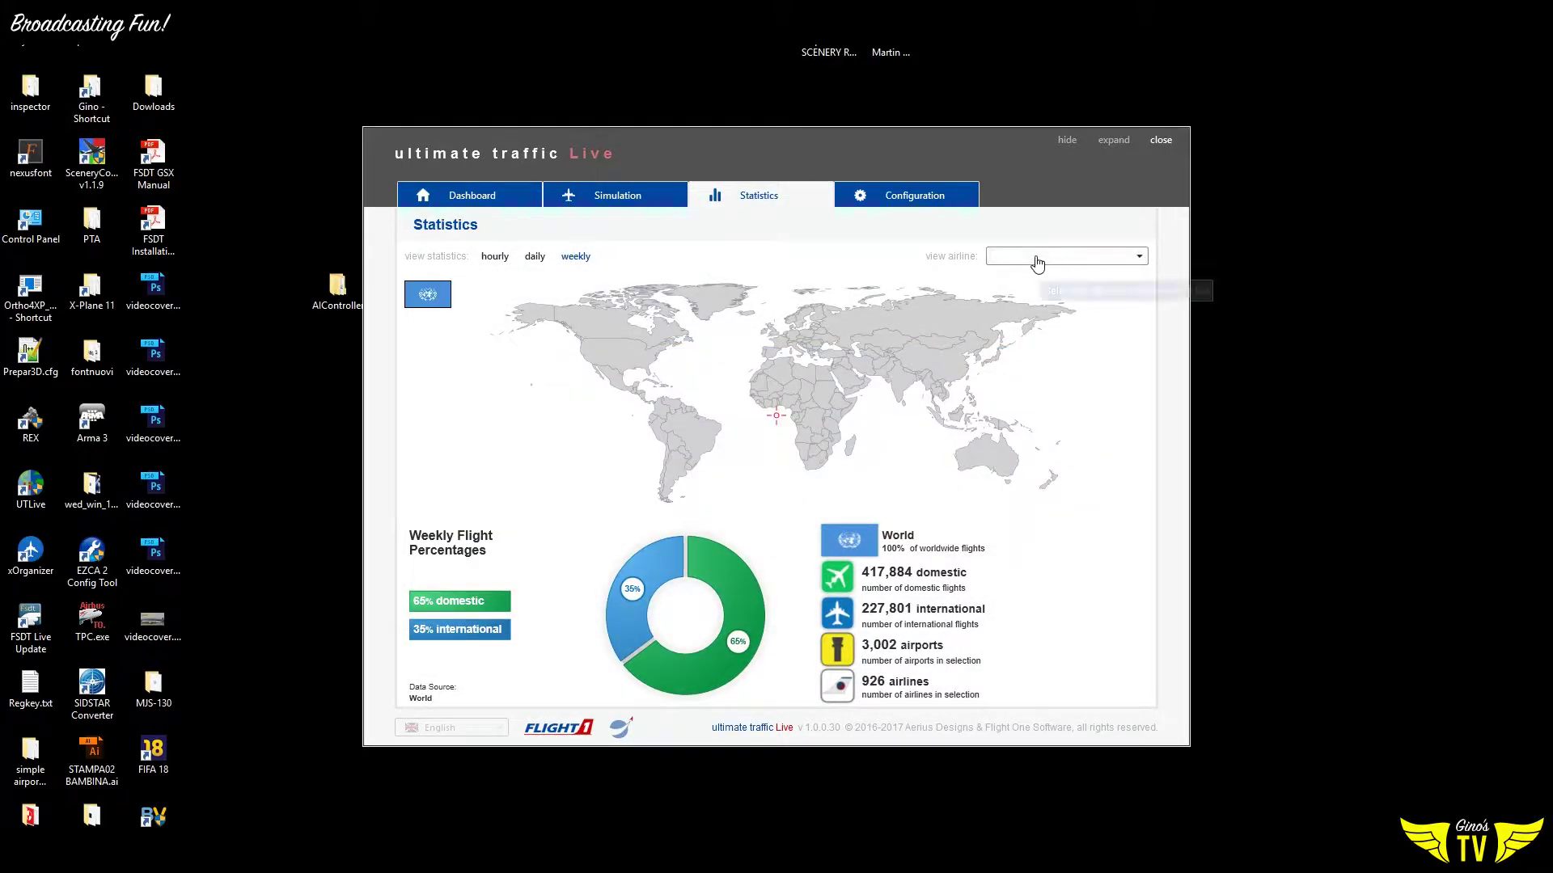
{"action": "left_click", "coordinate": [1037, 263]}
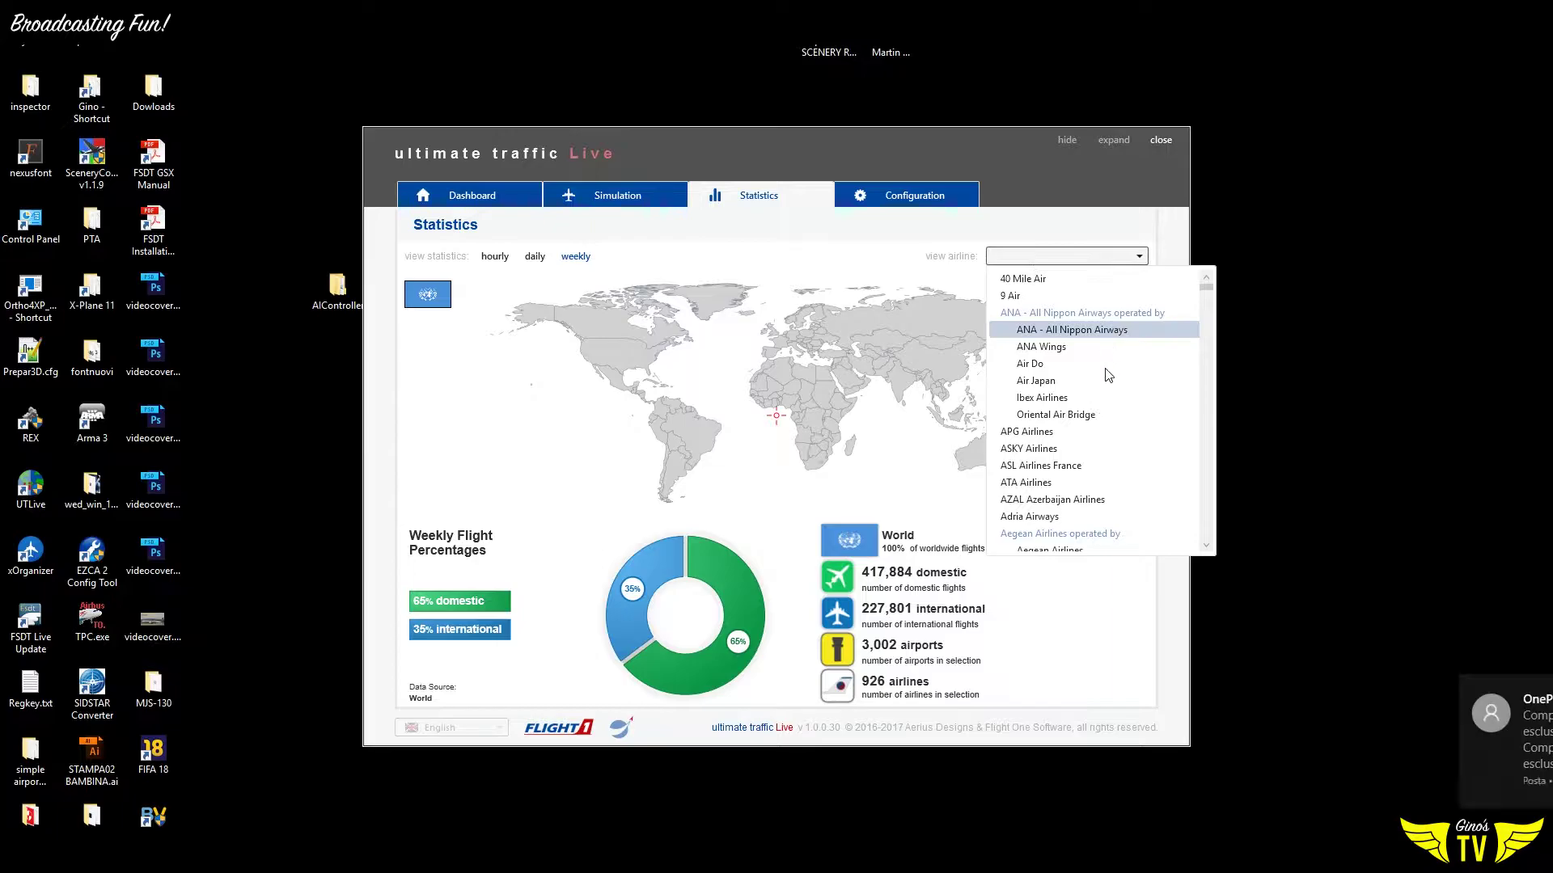
{"action": "left_click_drag", "start_coordinate": [1208, 294], "coordinate": [1207, 397]}
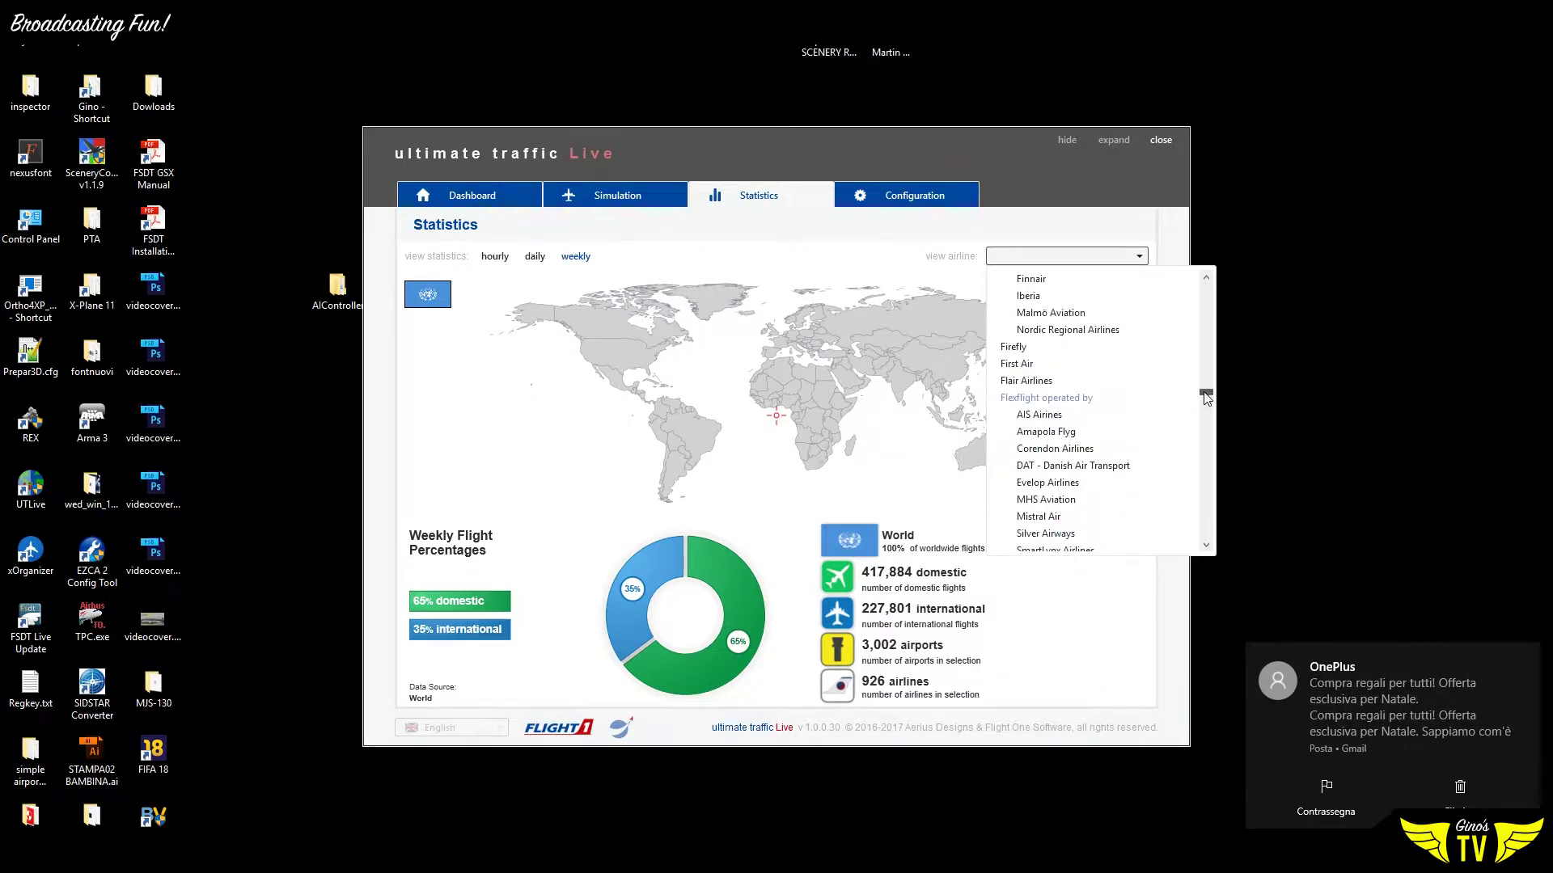
{"action": "scroll", "coordinate": [1145, 399], "scroll_direction": "down", "scroll_amount": 15}
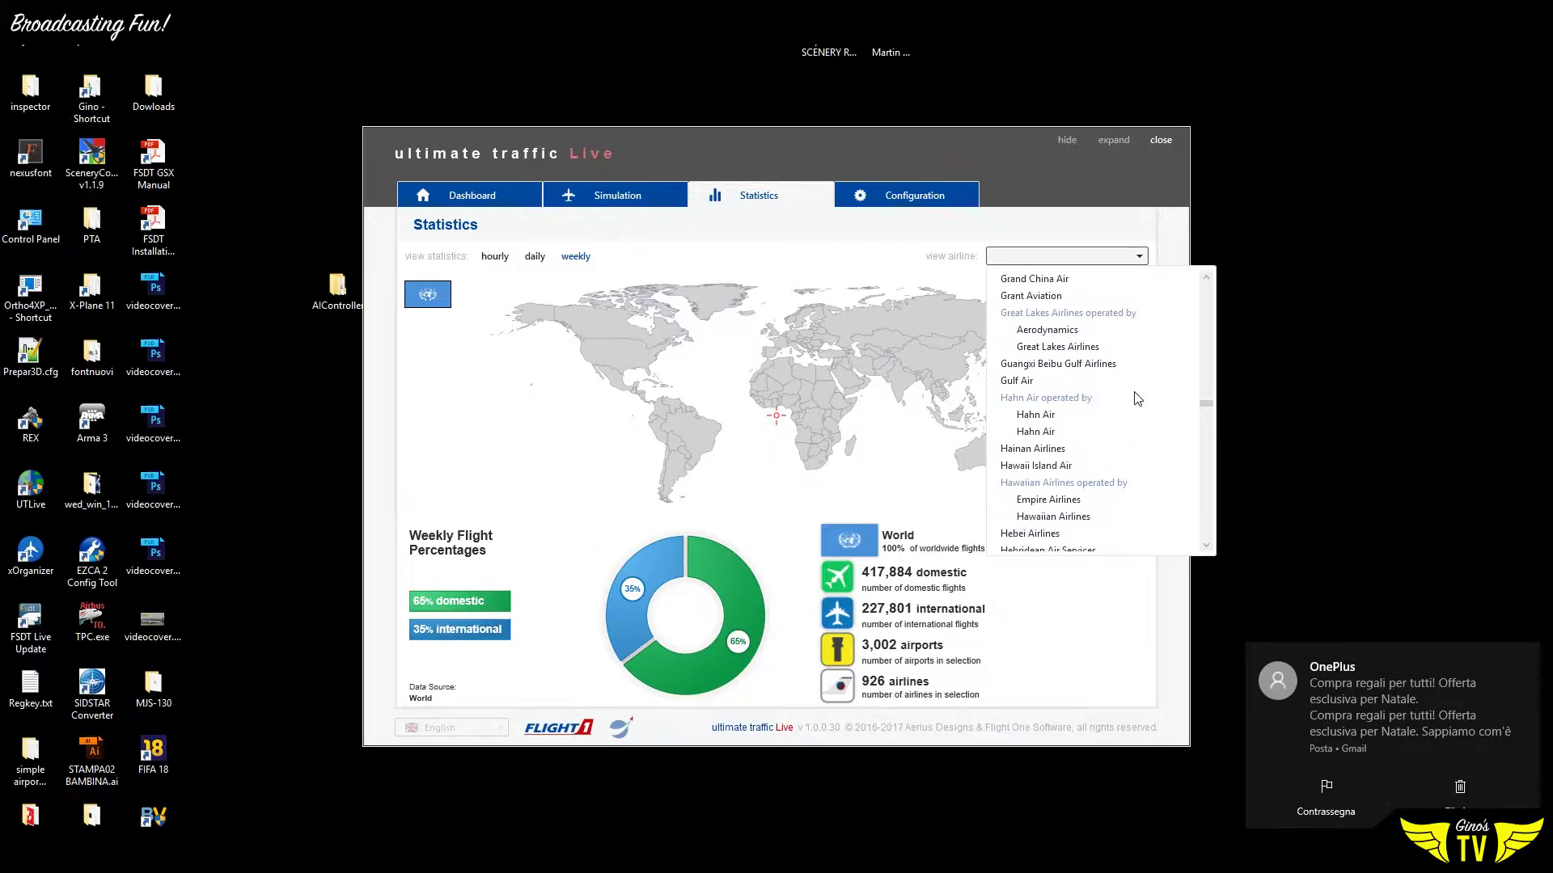
{"action": "left_click_drag", "start_coordinate": [1205, 402], "coordinate": [1204, 340]}
{"action": "scroll", "coordinate": [1154, 360], "scroll_direction": "up", "scroll_amount": 3}
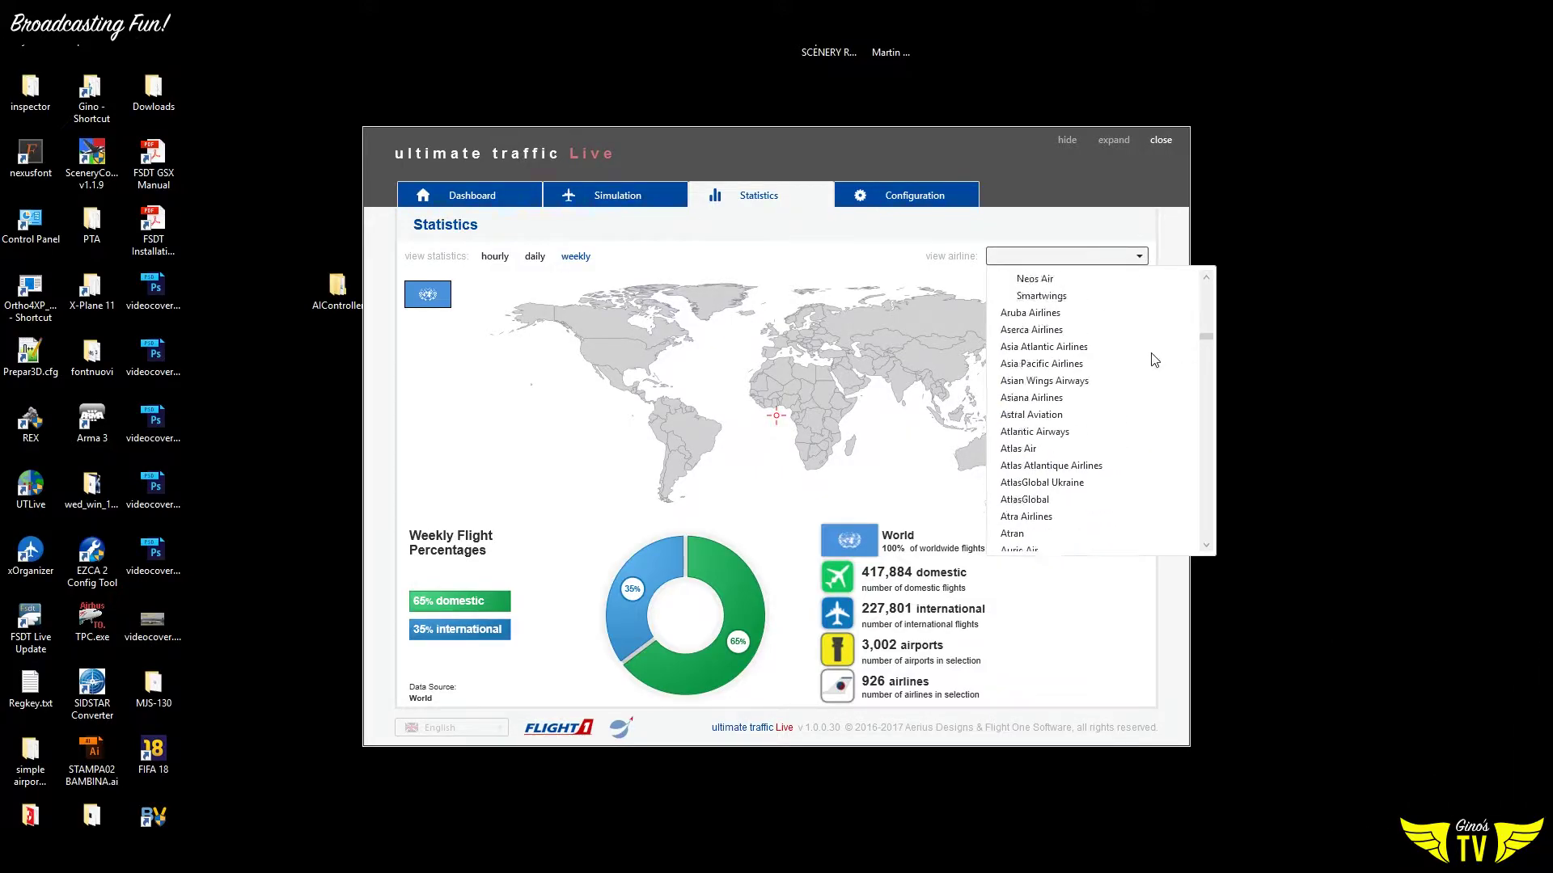
{"action": "scroll", "coordinate": [1154, 360], "scroll_direction": "down", "scroll_amount": 4}
{"action": "scroll", "coordinate": [1154, 360], "scroll_direction": "up", "scroll_amount": 6}
{"action": "scroll", "coordinate": [1154, 360], "scroll_direction": "up", "scroll_amount": 8}
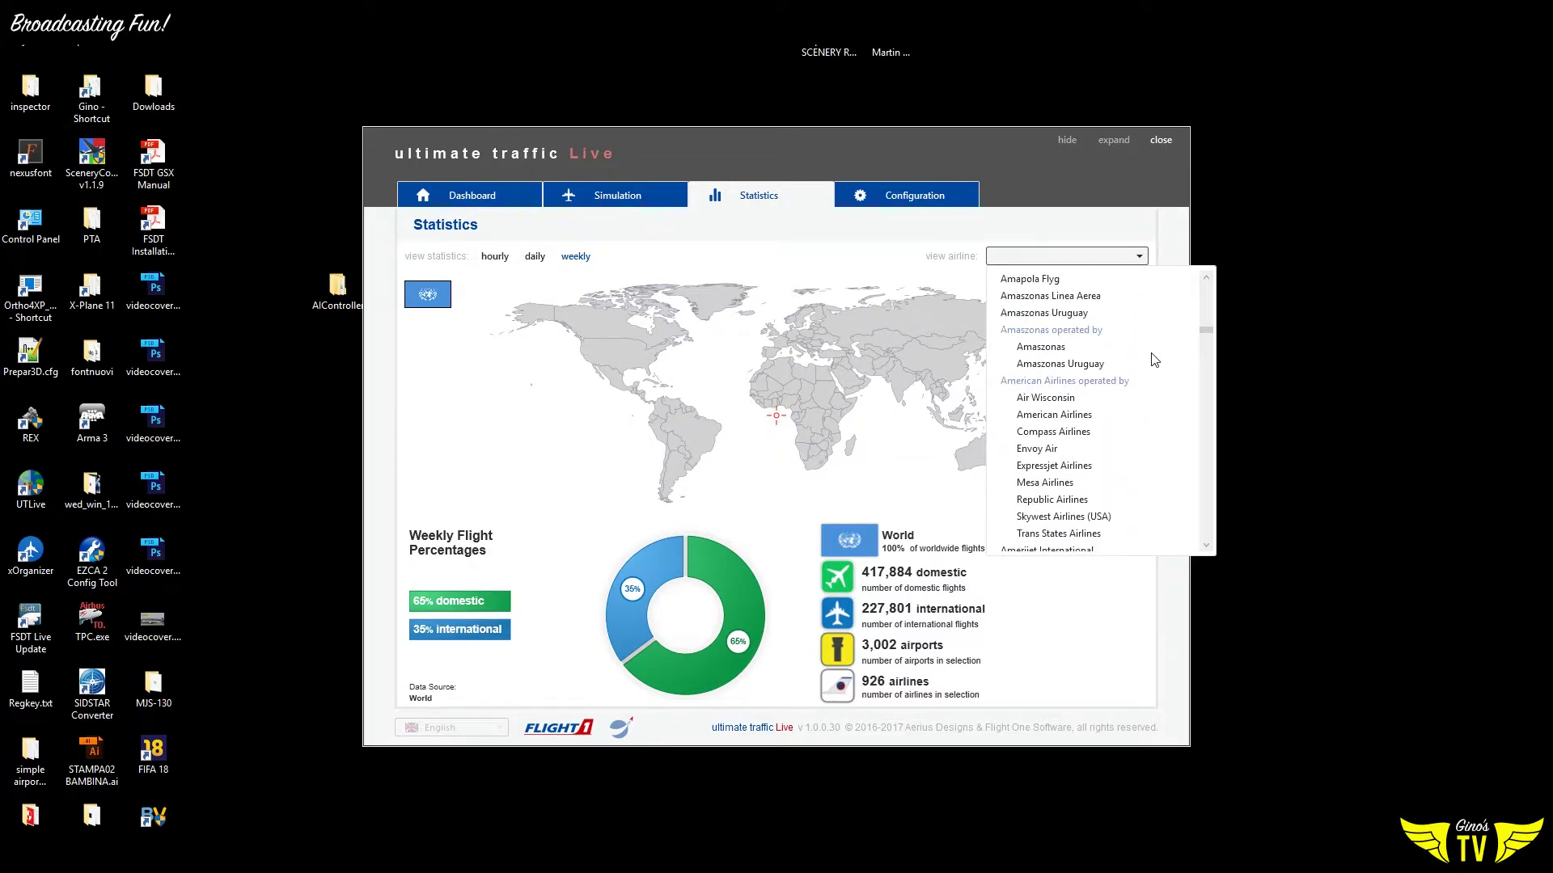
{"action": "scroll", "coordinate": [1153, 362], "scroll_direction": "up", "scroll_amount": 2}
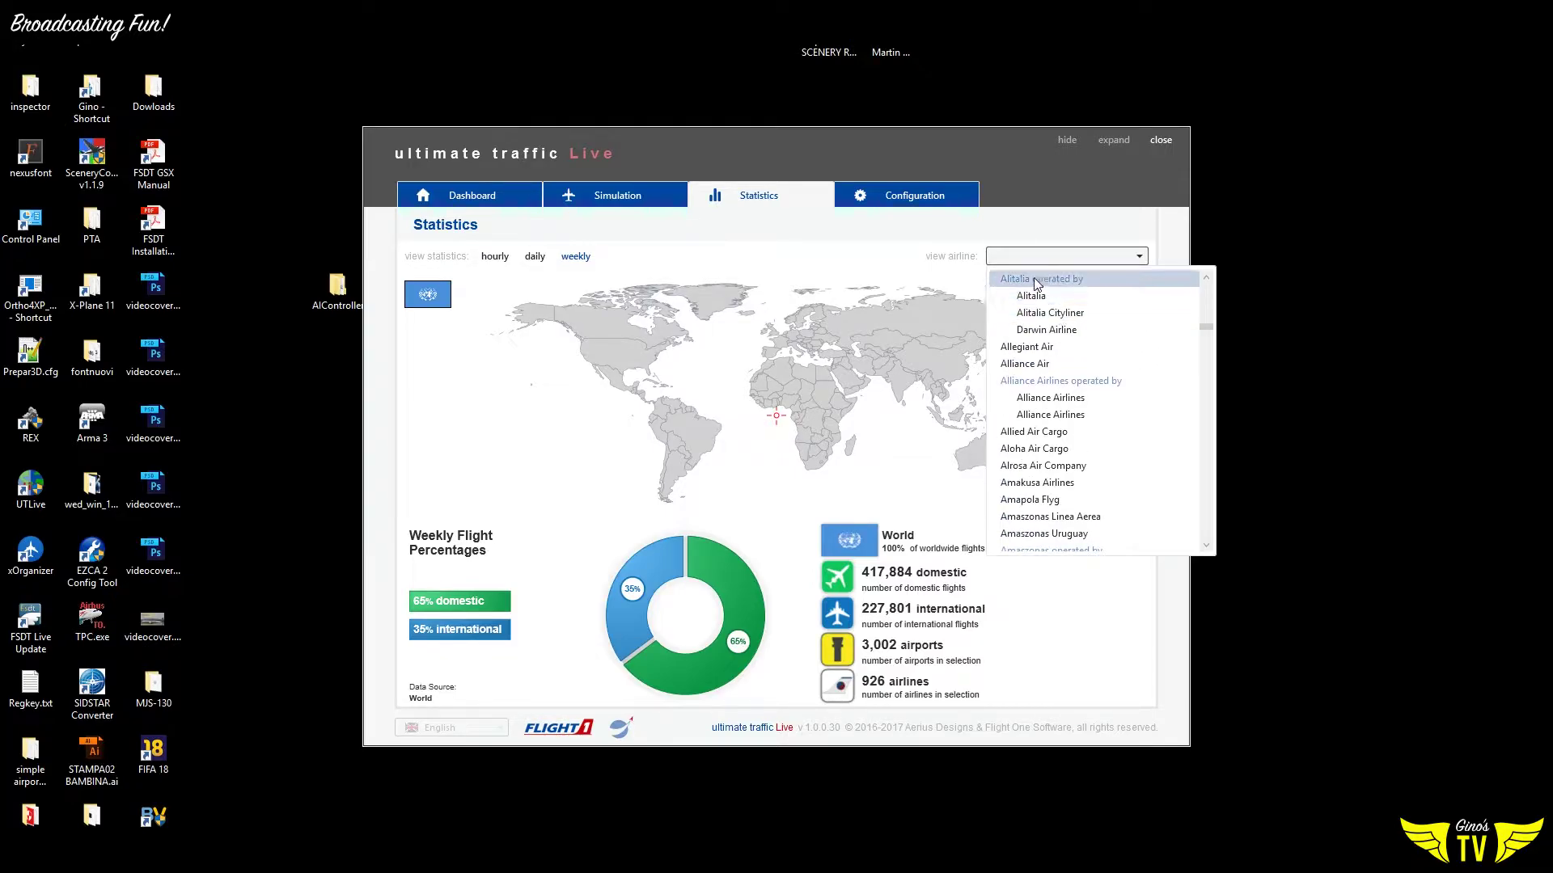
{"action": "left_click", "coordinate": [1029, 296]}
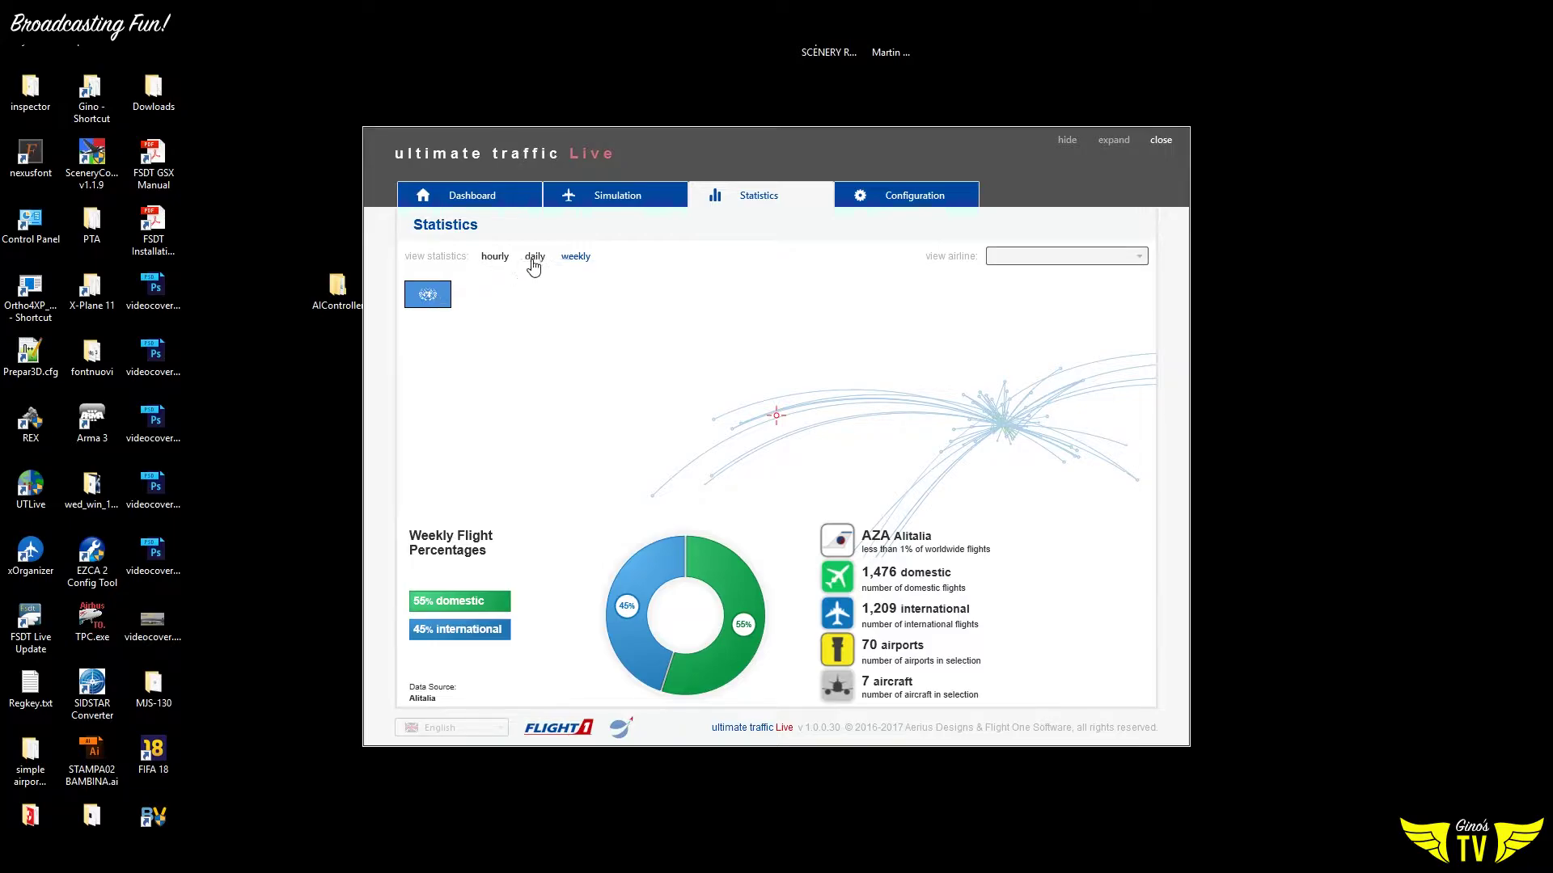
{"action": "left_click", "coordinate": [535, 258]}
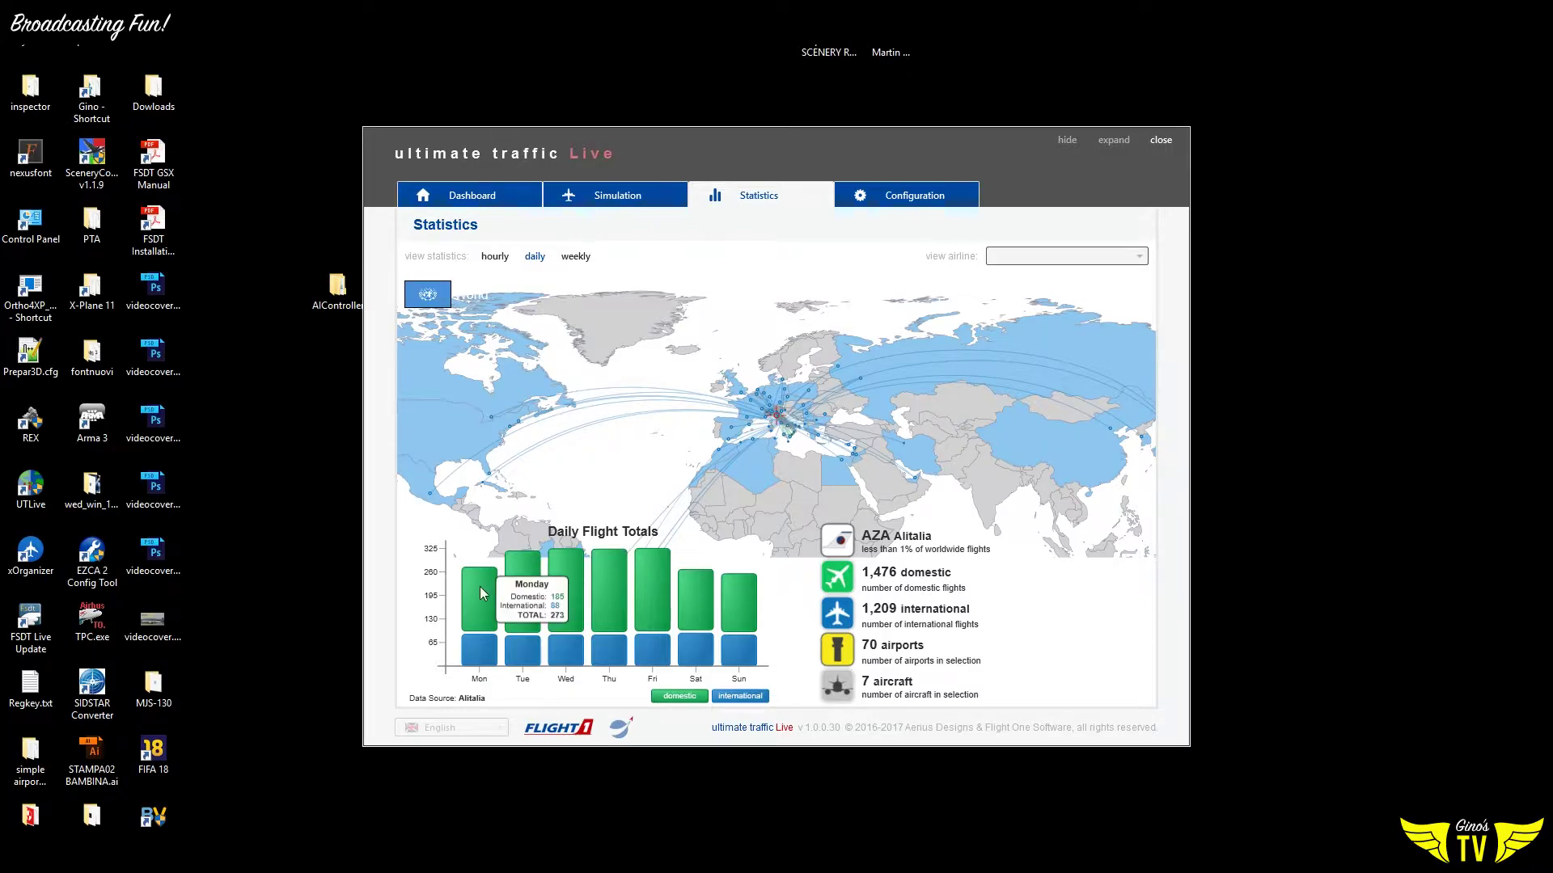
Examine the aircraft, flight simulator, traffic and simulator installation settings in the configuration
{"action": "left_click", "coordinate": [914, 197]}
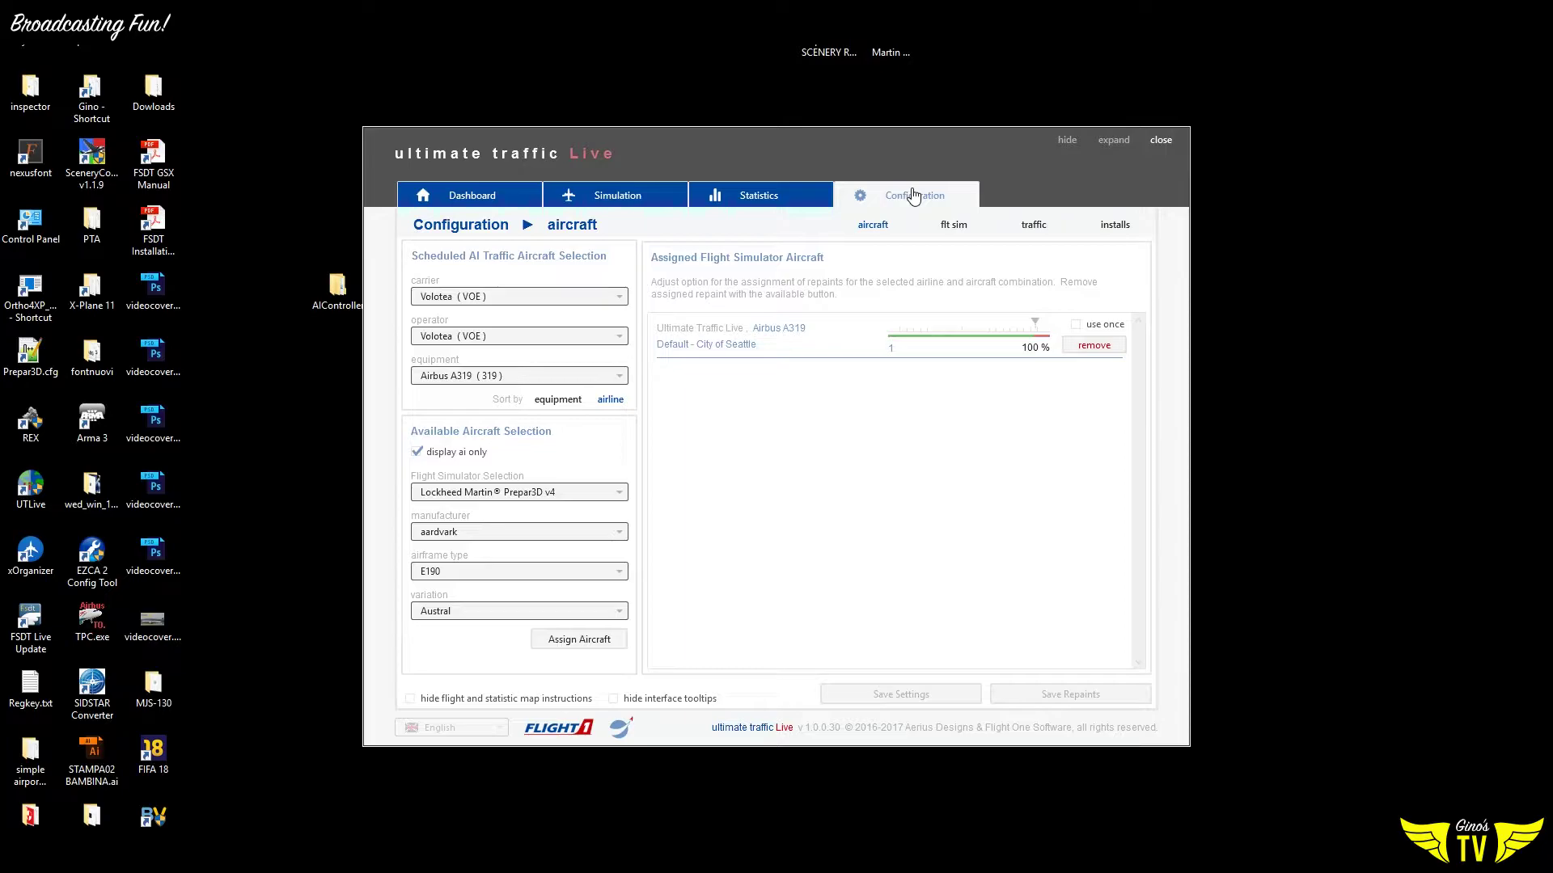
{"action": "left_click", "coordinate": [953, 225]}
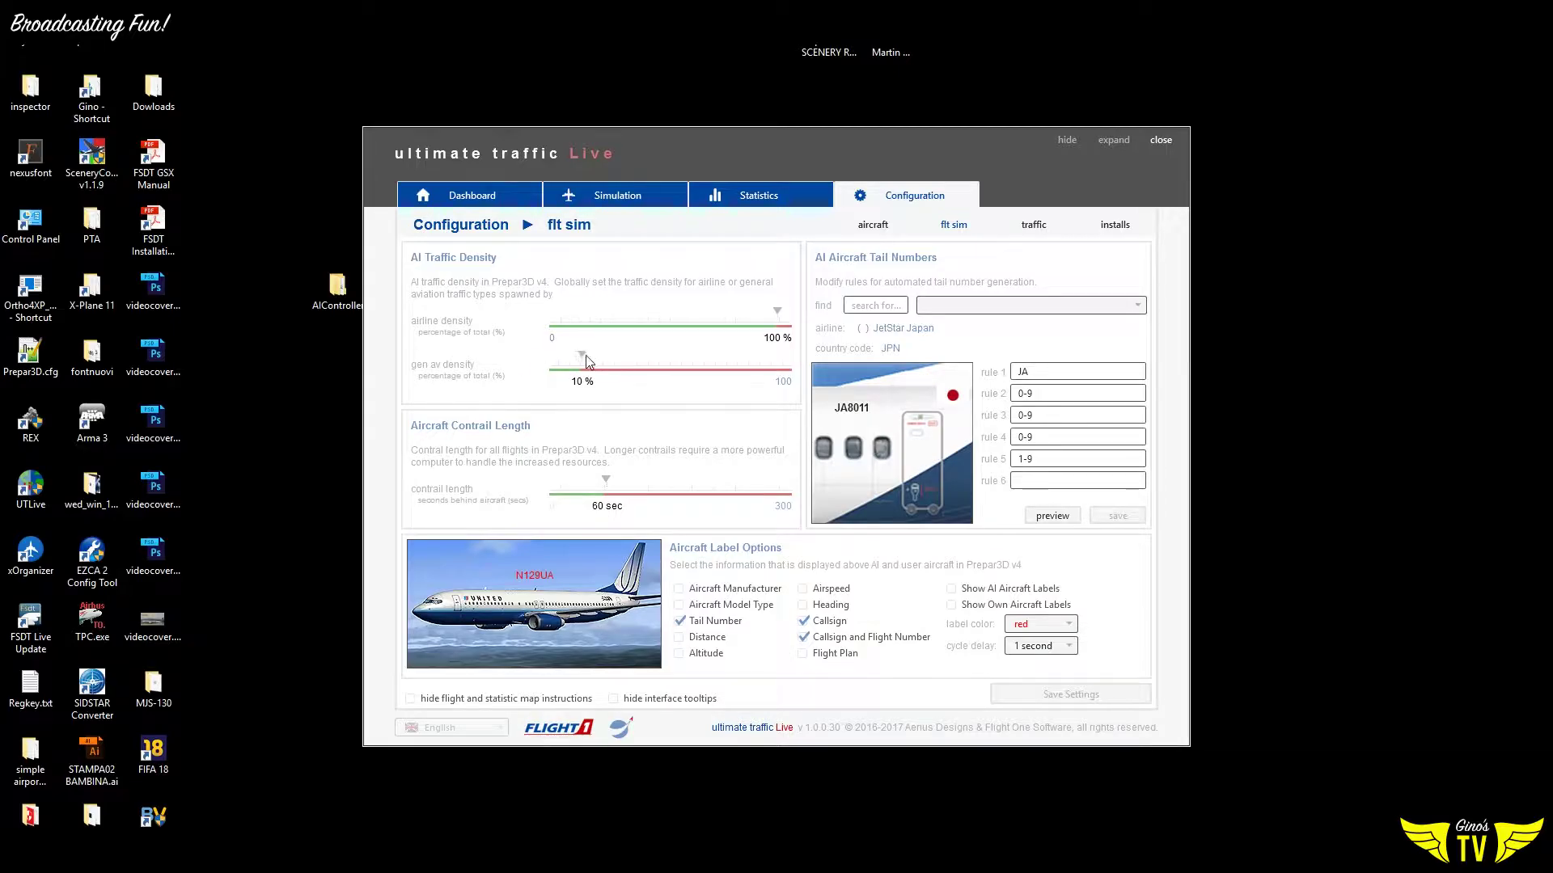
{"action": "left_click", "coordinate": [875, 227]}
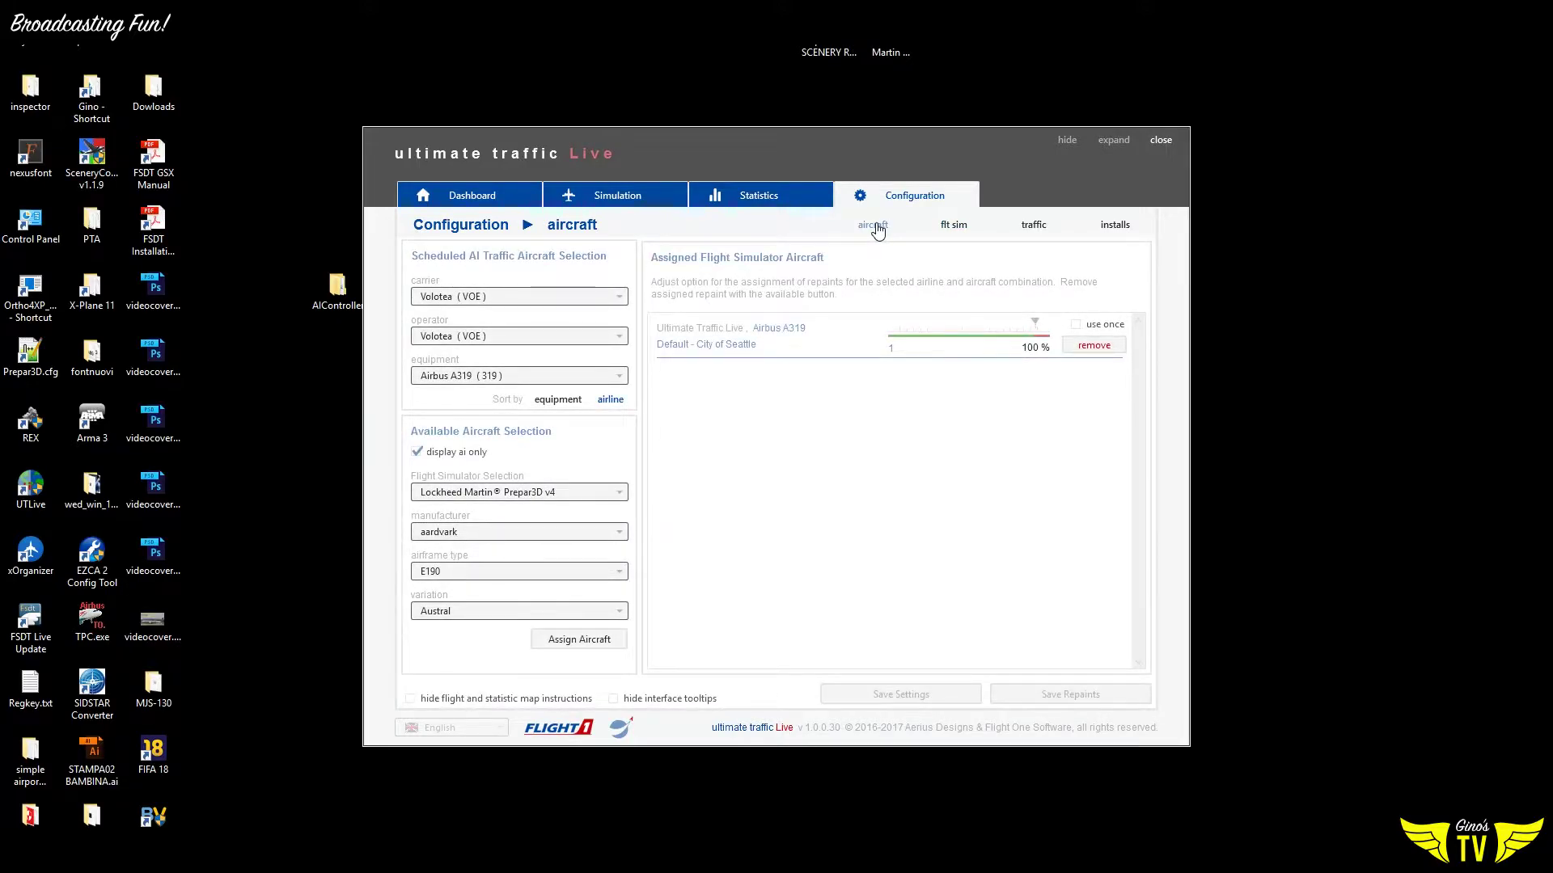
{"action": "left_click", "coordinate": [1050, 230]}
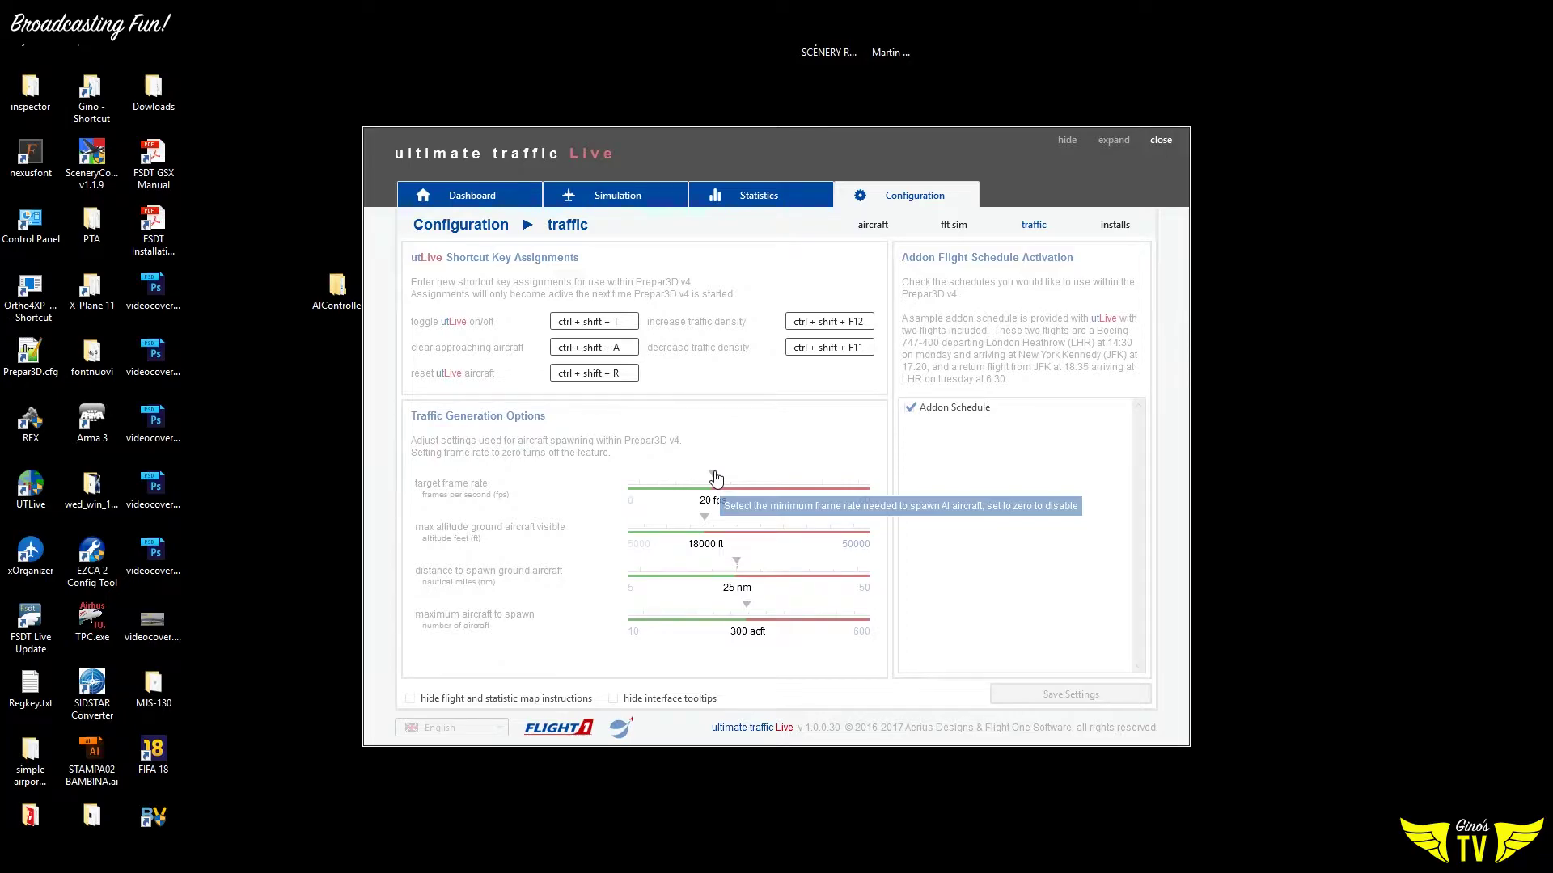
{"action": "left_click", "coordinate": [1115, 225]}
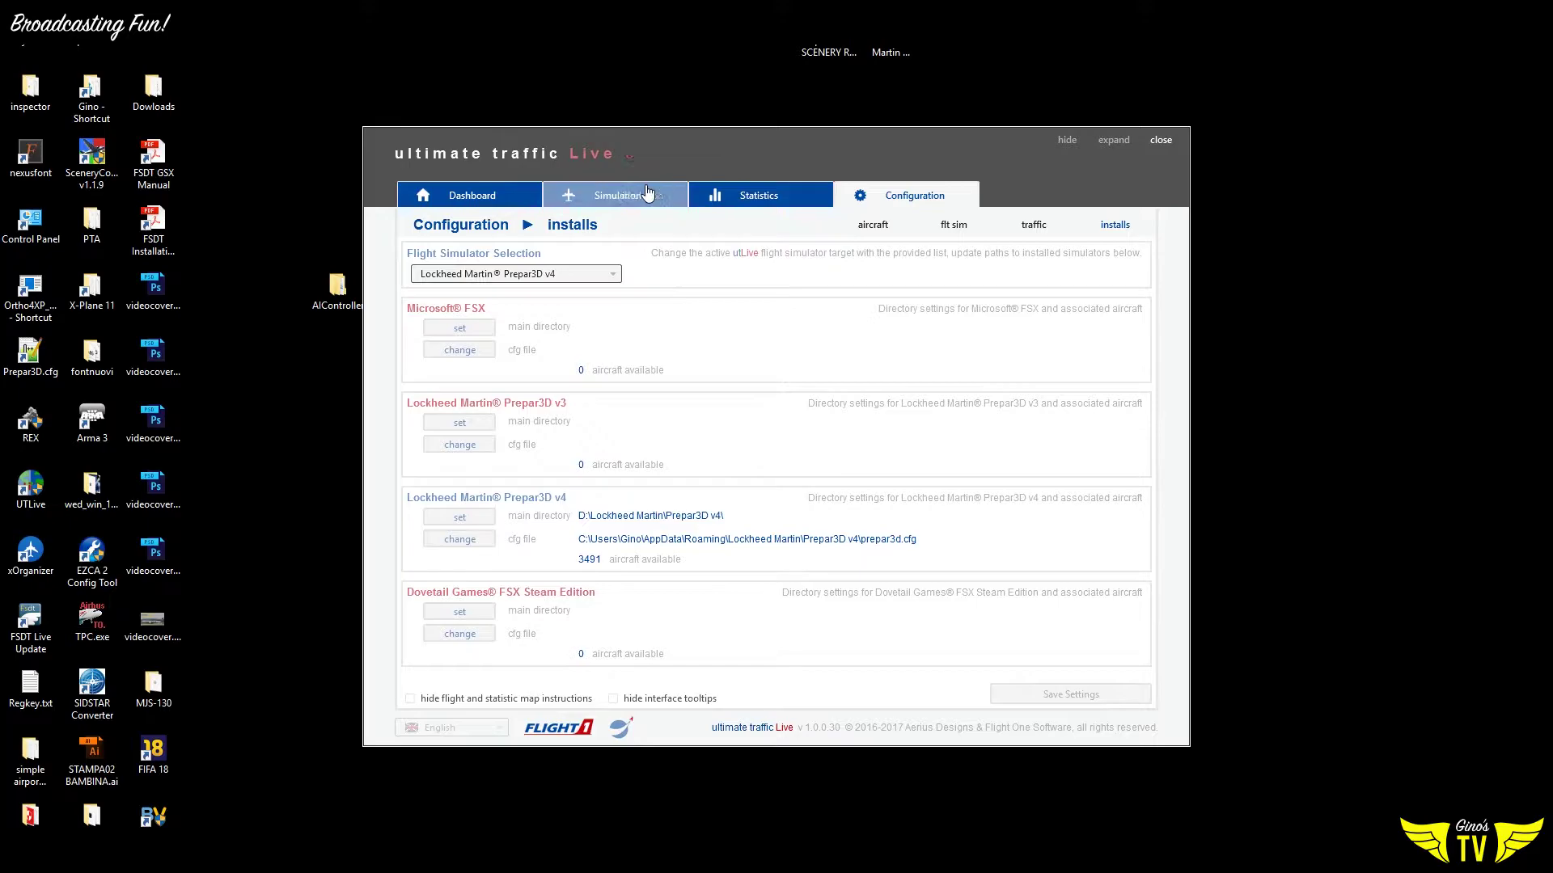
Sort the scheduled AI aircraft by airline and display the assigned aircraft for the carrier Volotea (VOE)
{"action": "left_click", "coordinate": [696, 204]}
{"action": "left_click", "coordinate": [853, 202]}
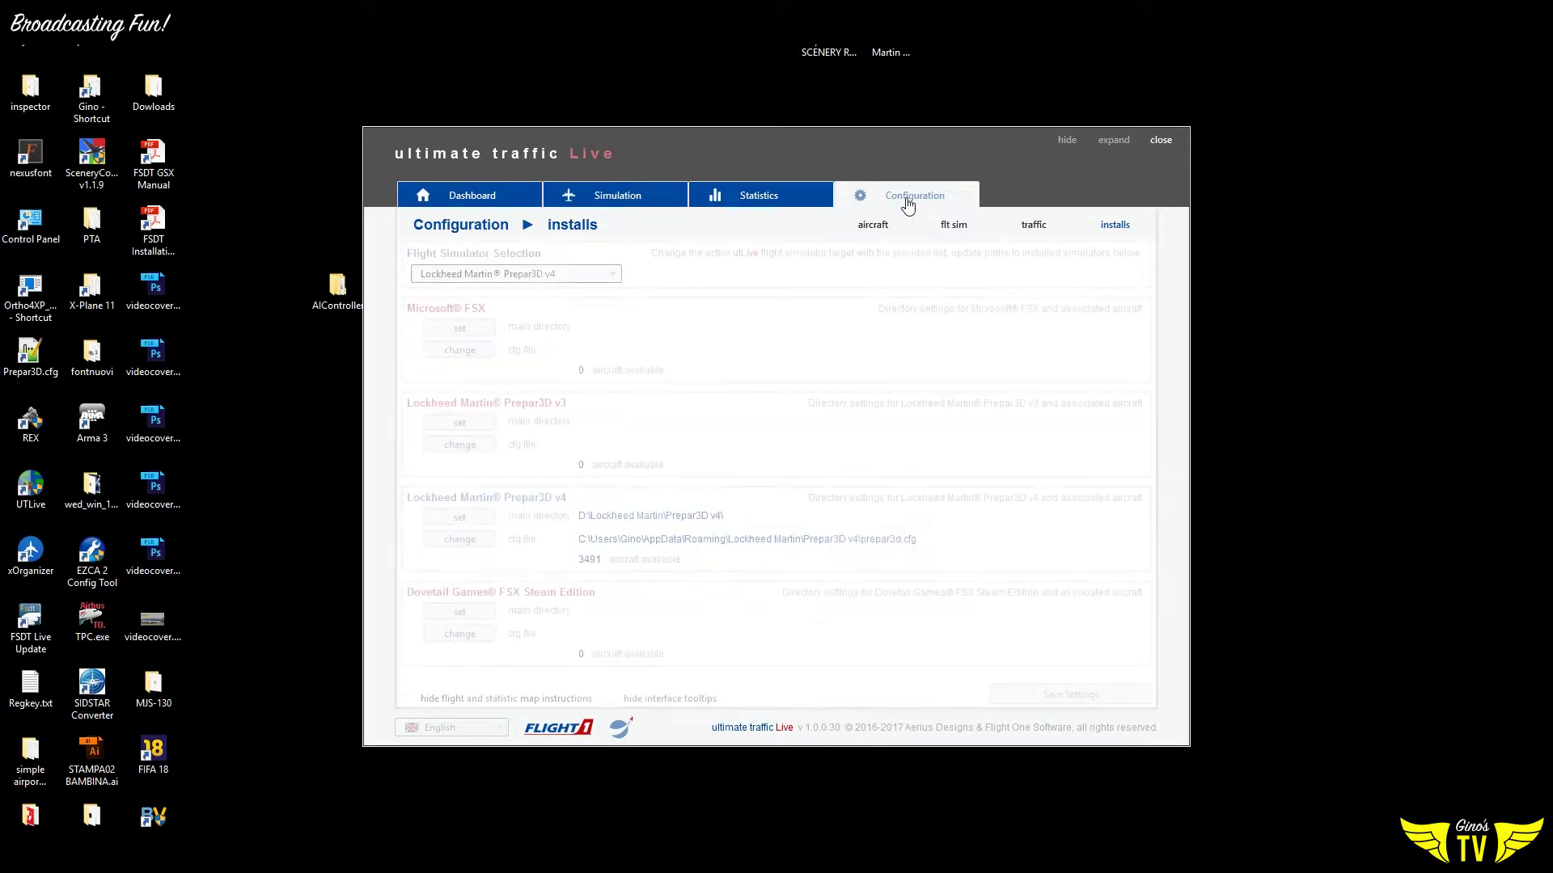
{"action": "left_click", "coordinate": [859, 231]}
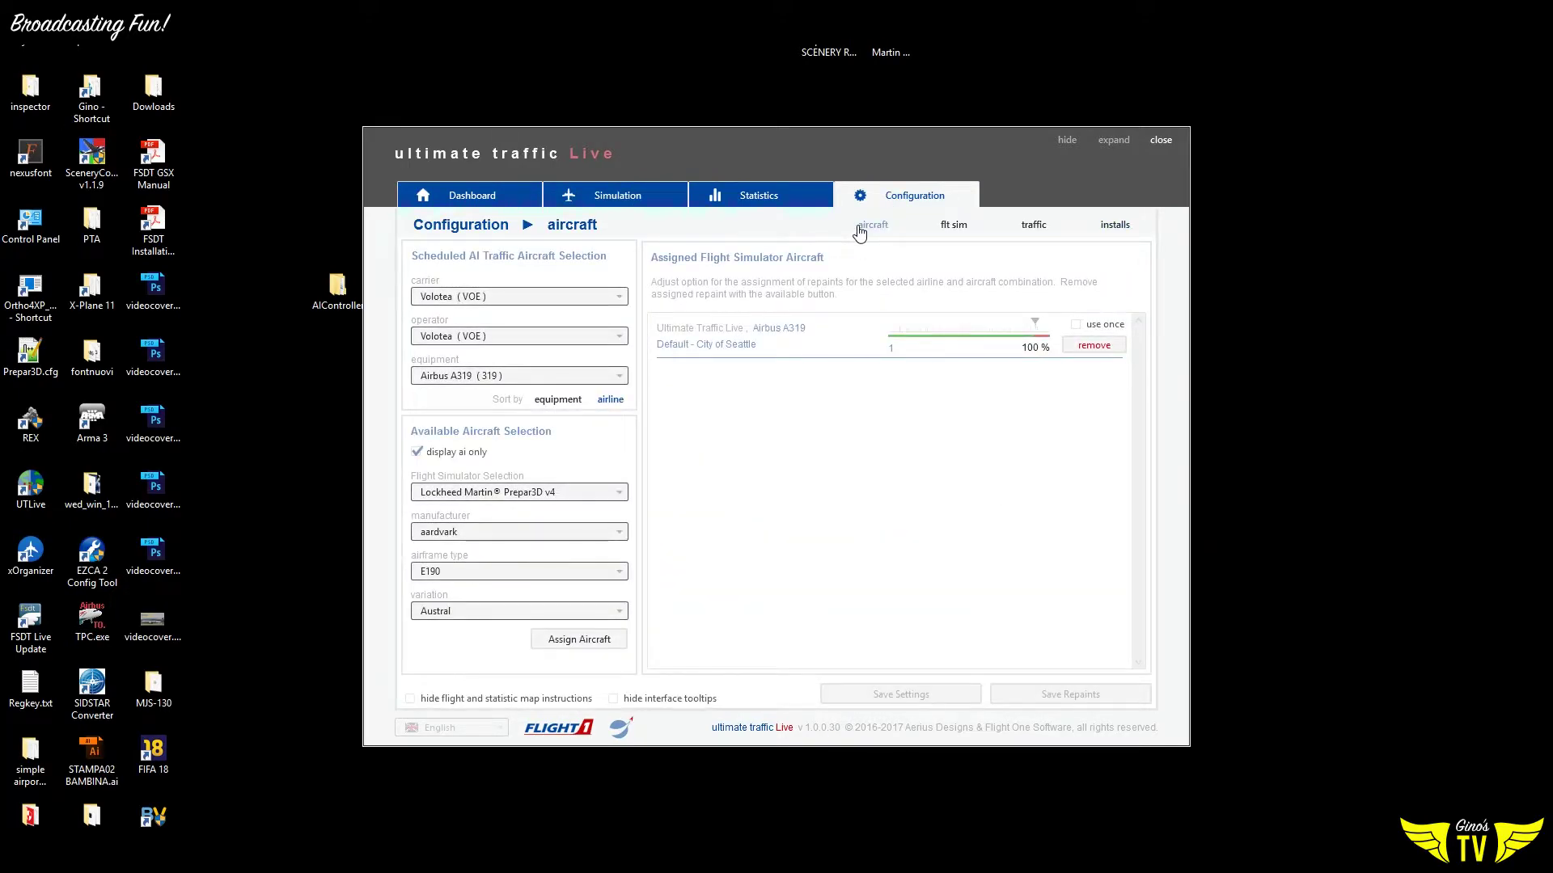
{"action": "left_click", "coordinate": [611, 402]}
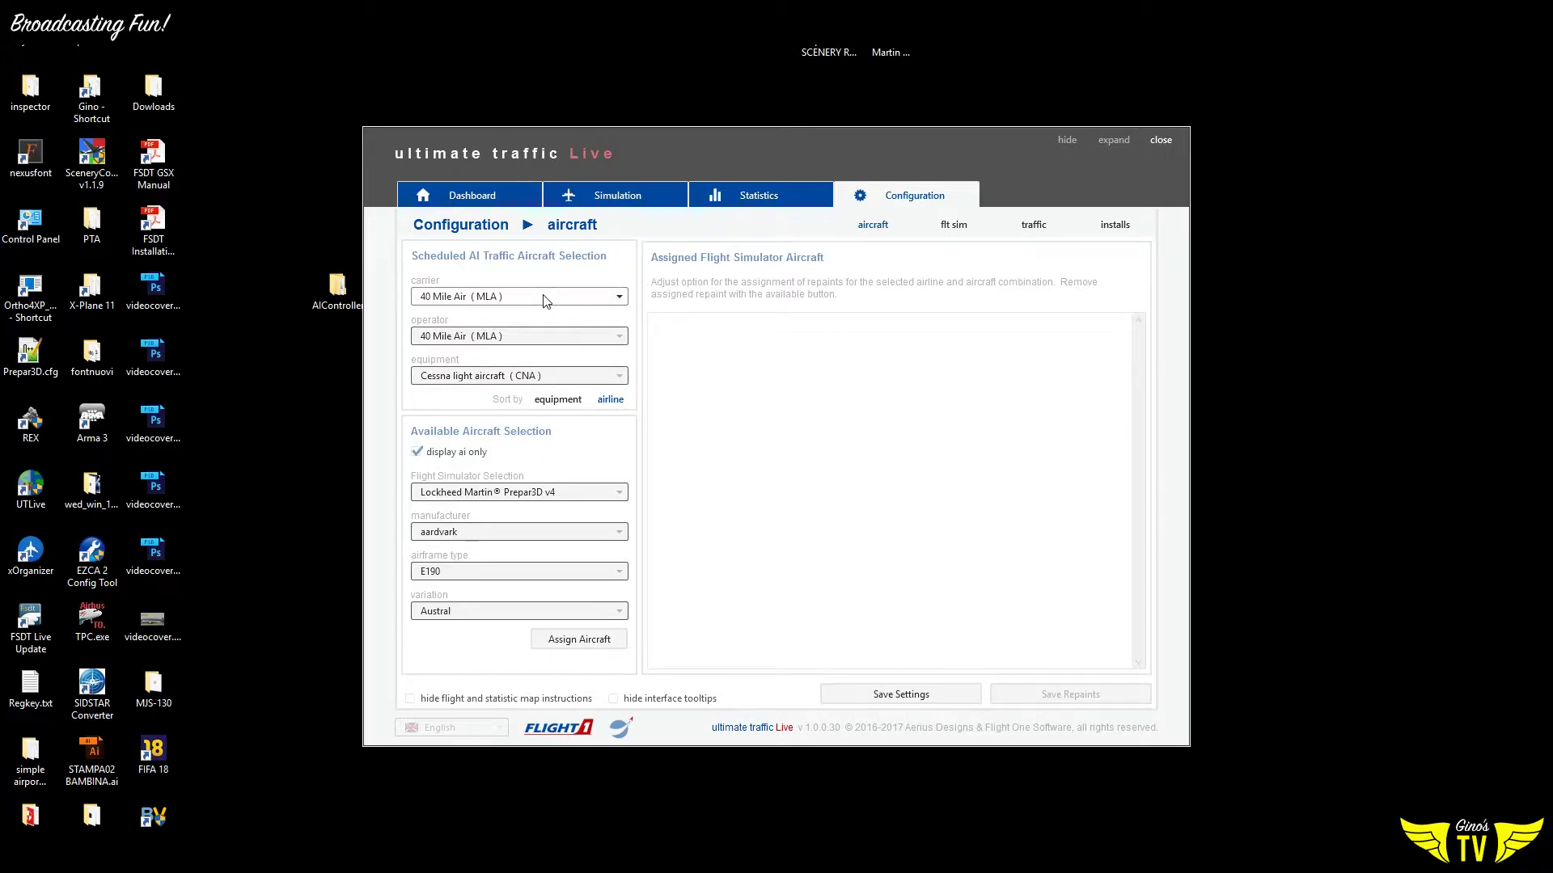
{"action": "left_click", "coordinate": [619, 297]}
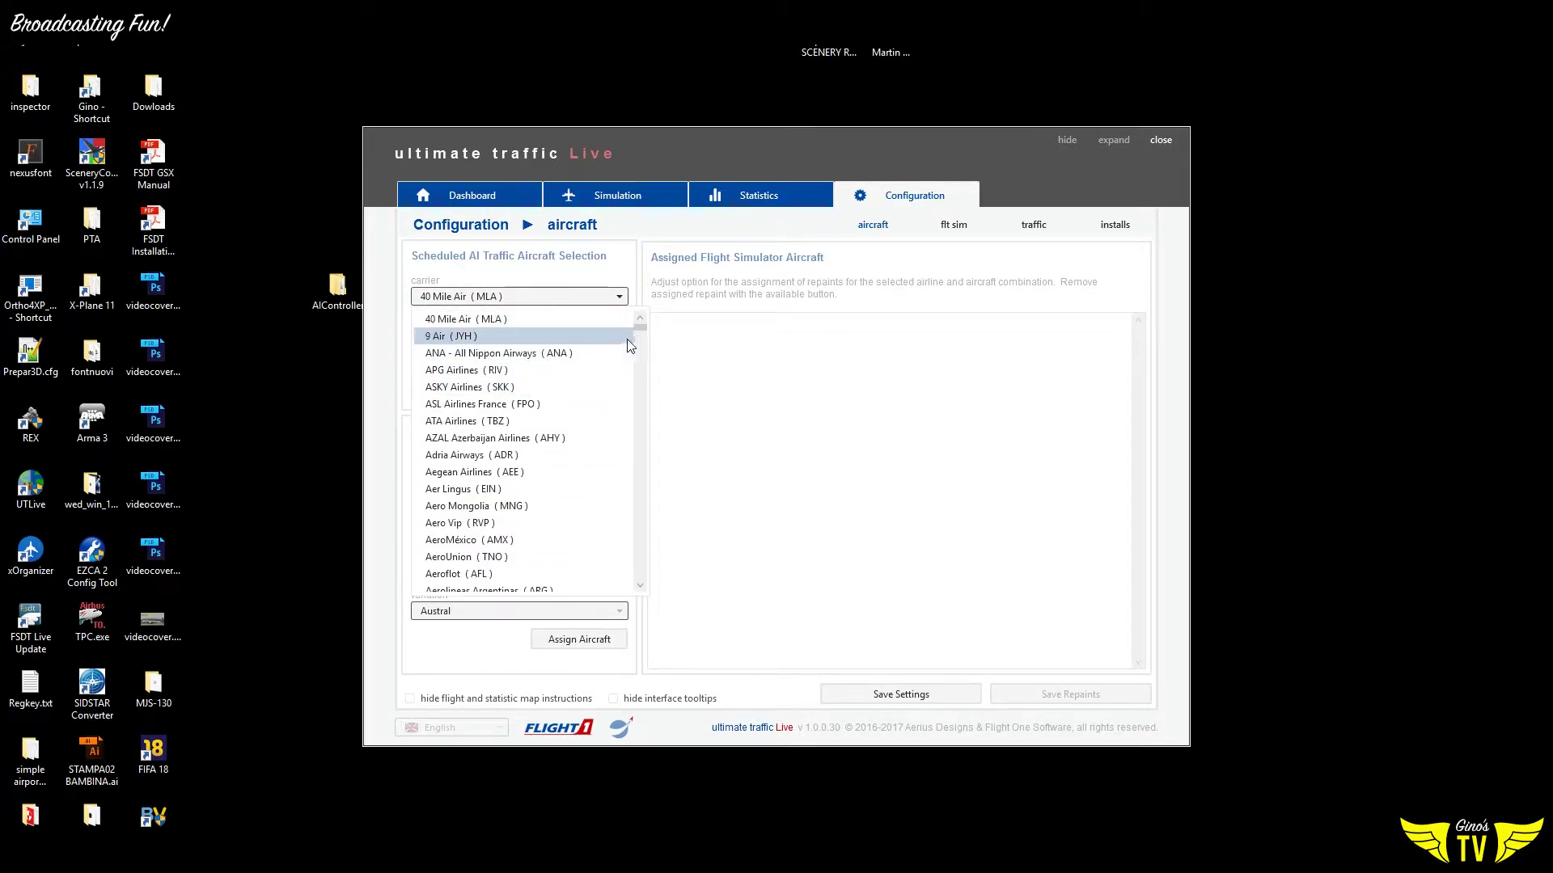
{"action": "left_click_drag", "start_coordinate": [642, 327], "coordinate": [635, 564]}
{"action": "scroll", "coordinate": [537, 469], "scroll_direction": "up", "scroll_amount": 1}
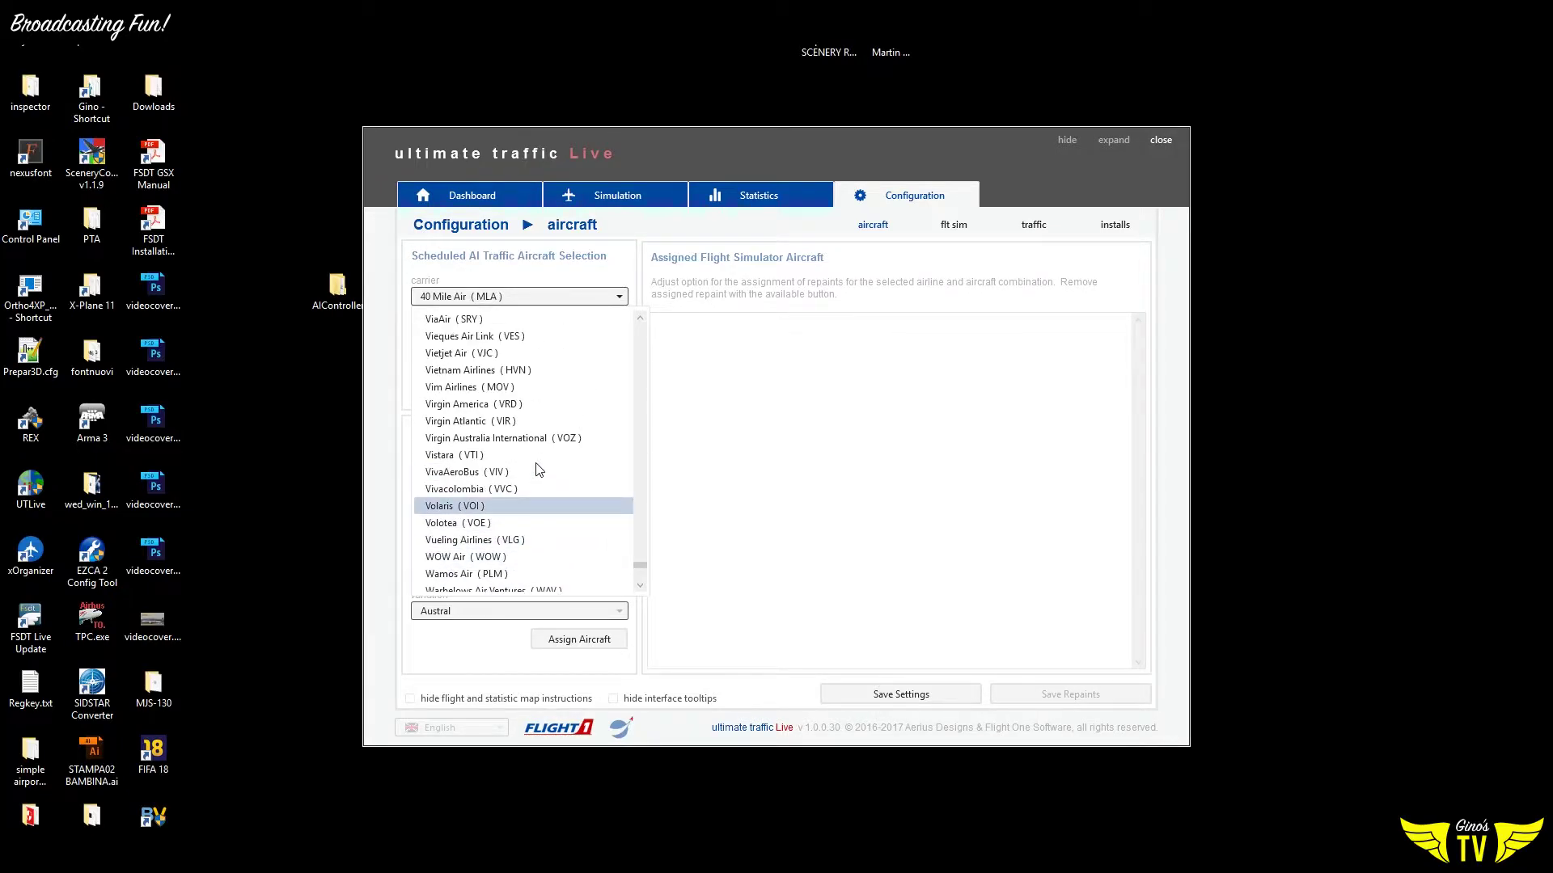
{"action": "left_click", "coordinate": [467, 522]}
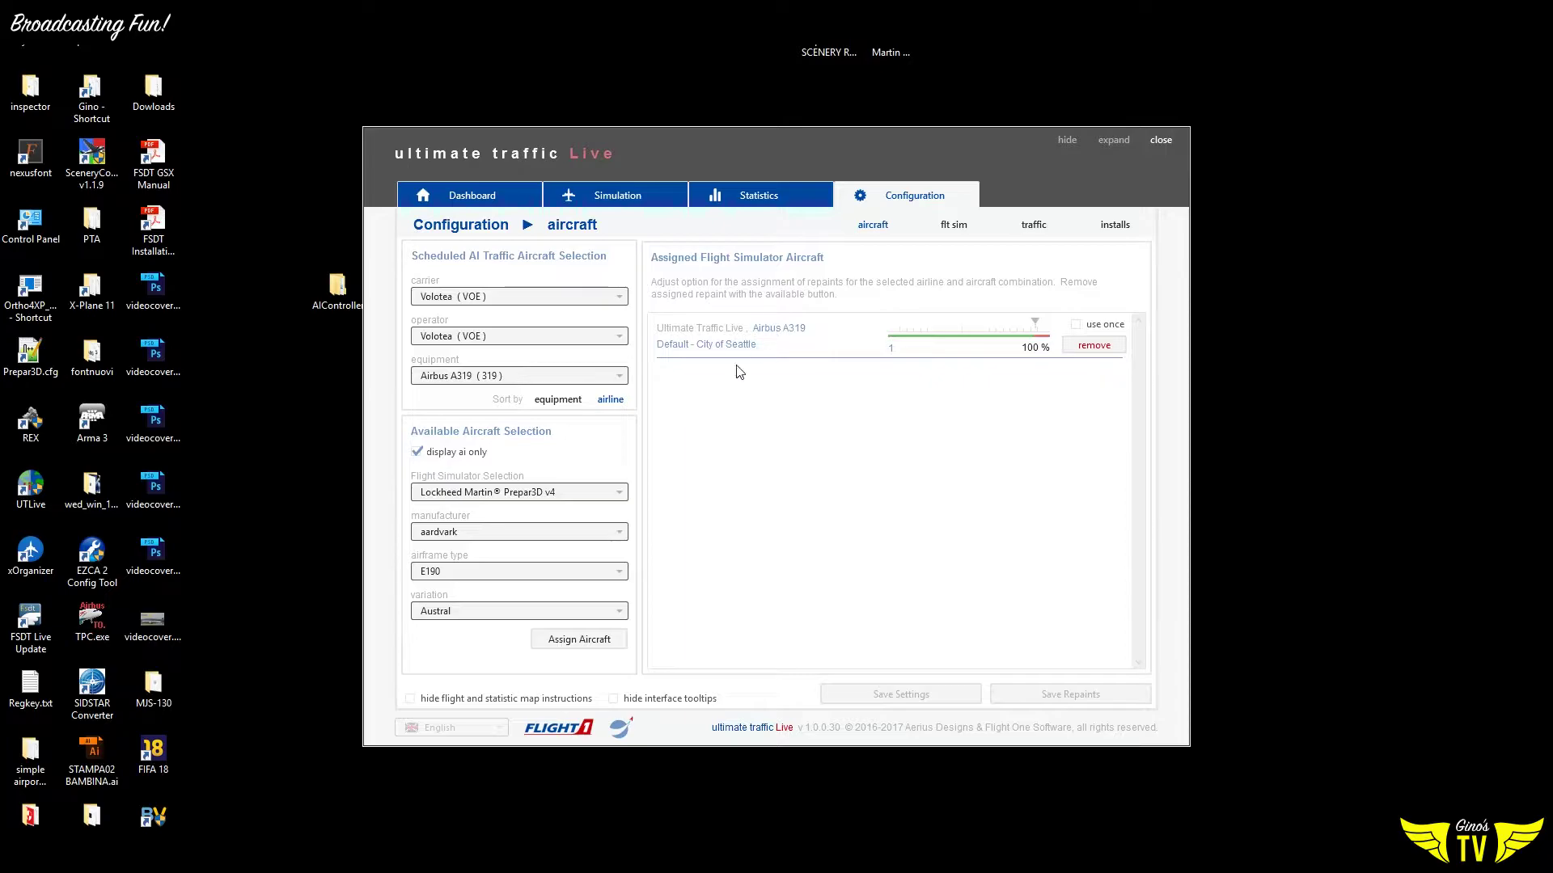
Browse the manufacturers of the available AI aircraft without changing the selection, and close Ultimate Traffic Live
{"action": "left_click", "coordinate": [483, 537]}
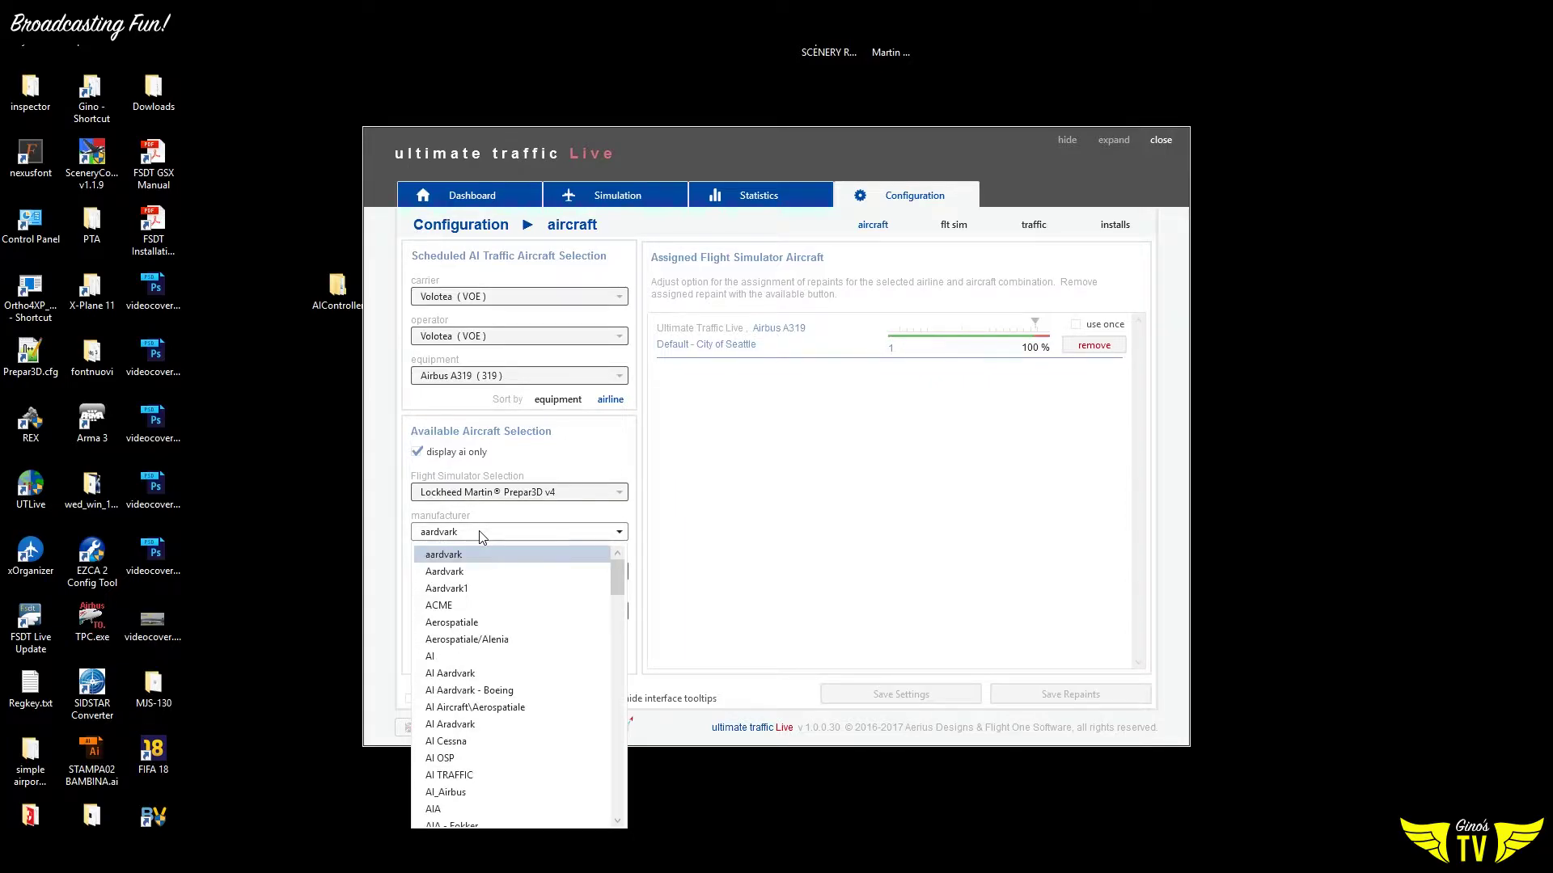
{"action": "left_click_drag", "start_coordinate": [618, 579], "coordinate": [613, 677]}
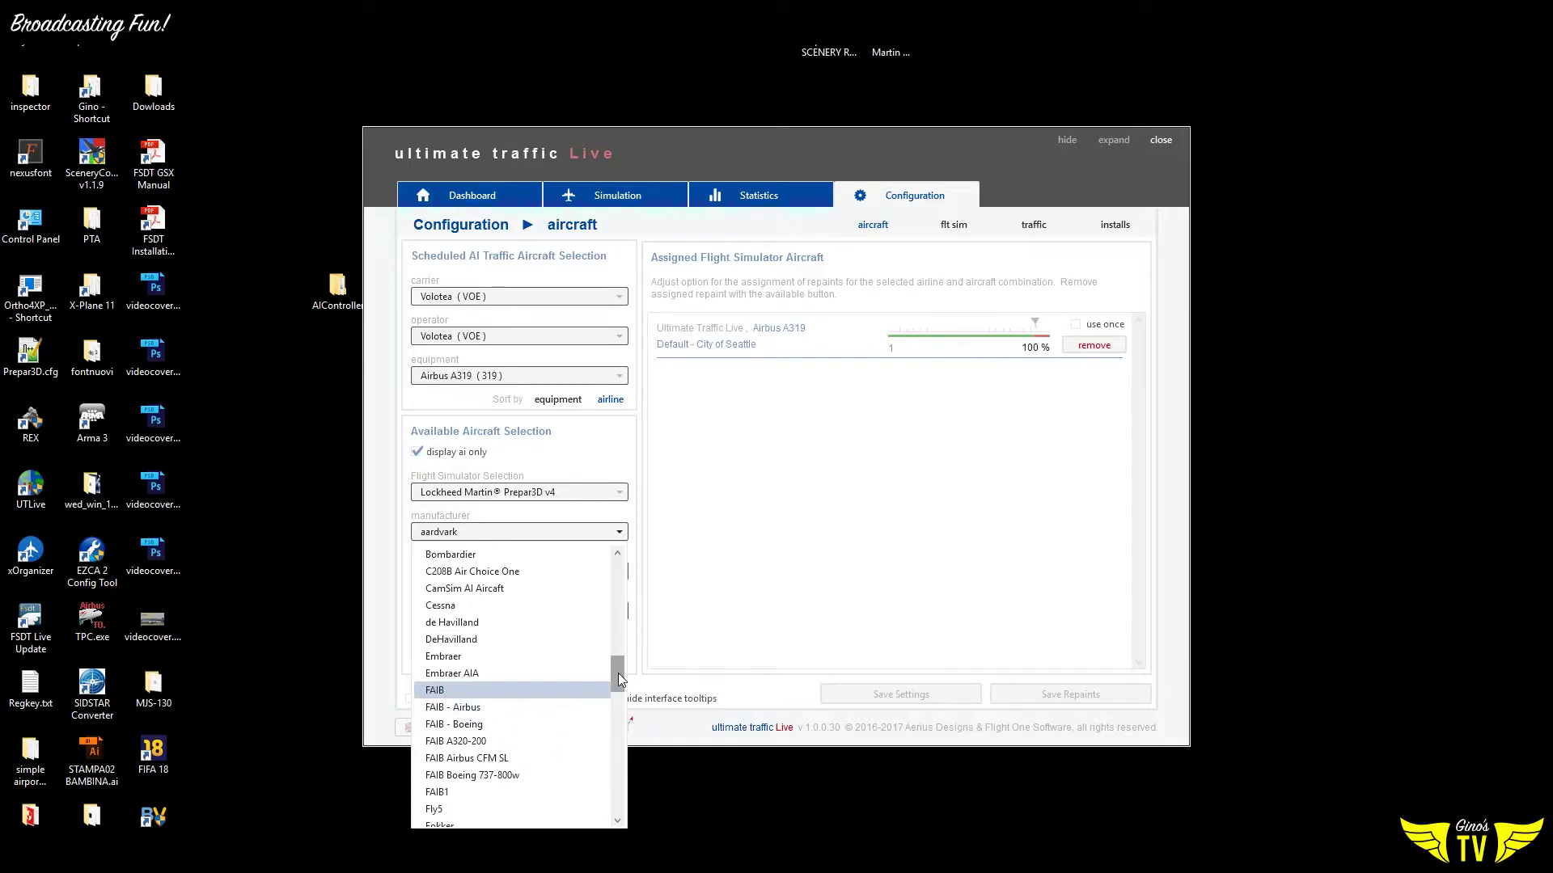
{"action": "left_click", "coordinate": [608, 437]}
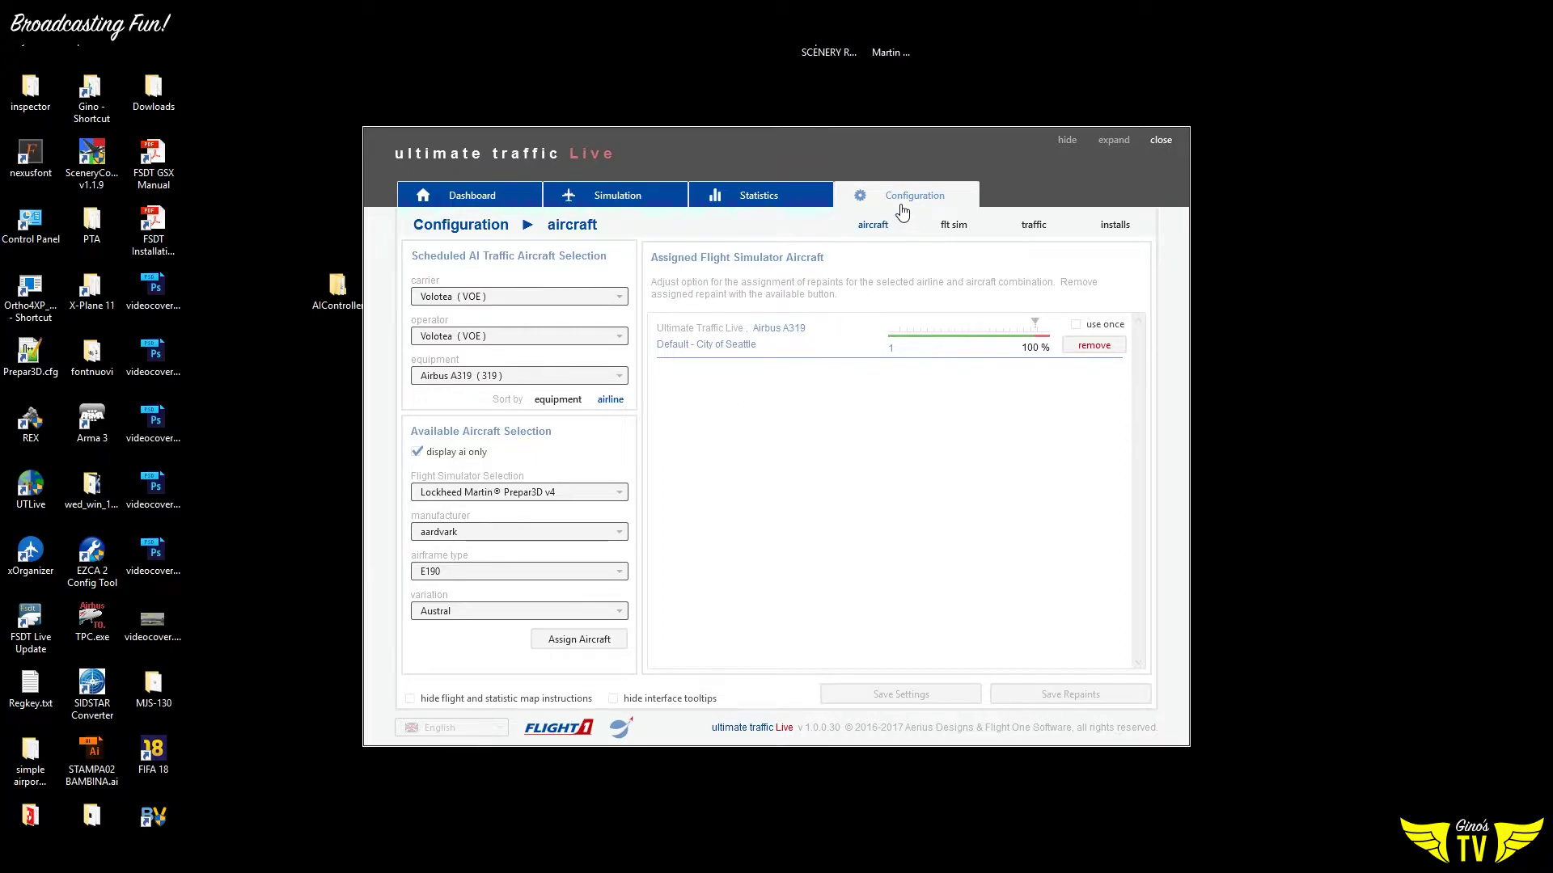
{"action": "left_click", "coordinate": [1166, 140]}
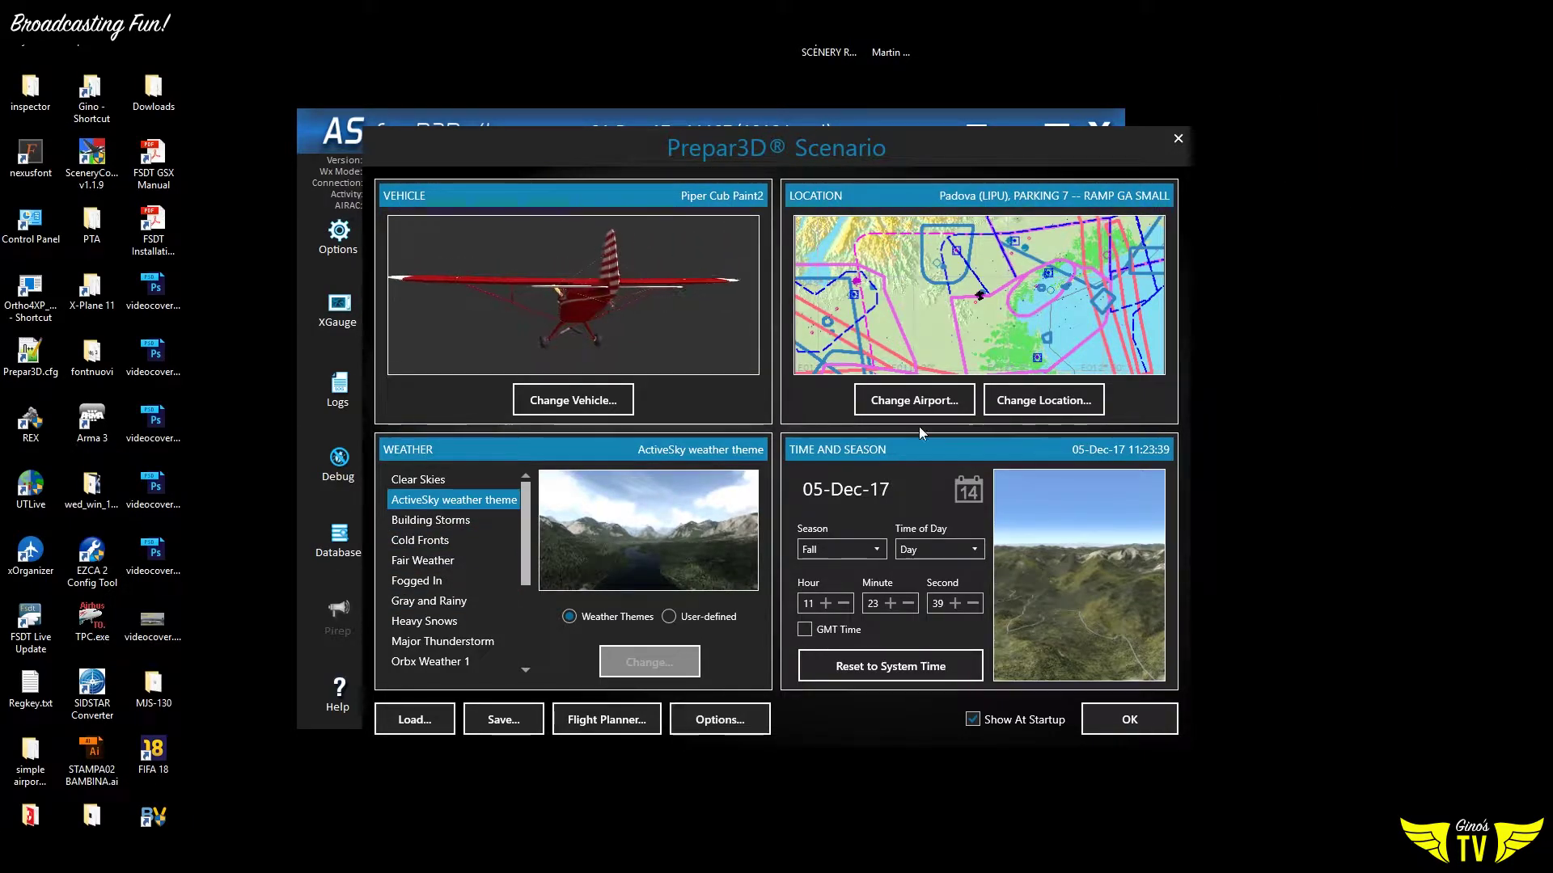
Set the Prepar3D scenario location to Fiumicino (LIRF) with PARKING 604 -- RAMP GA MEDIUM as the starting location
{"action": "left_click", "coordinate": [896, 404]}
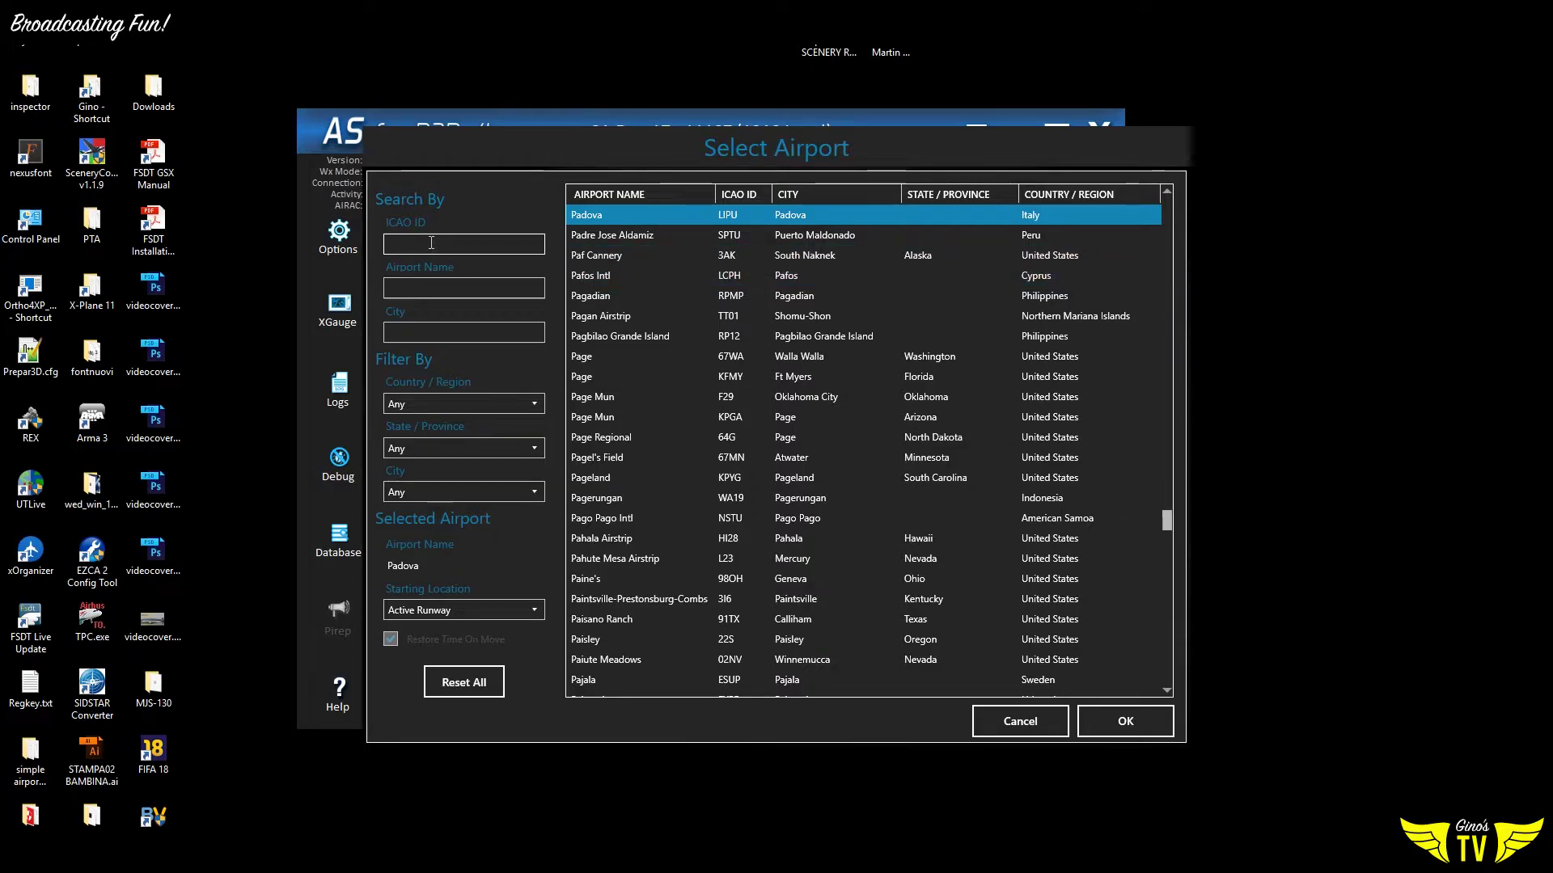
{"action": "type", "text": "lirf"}
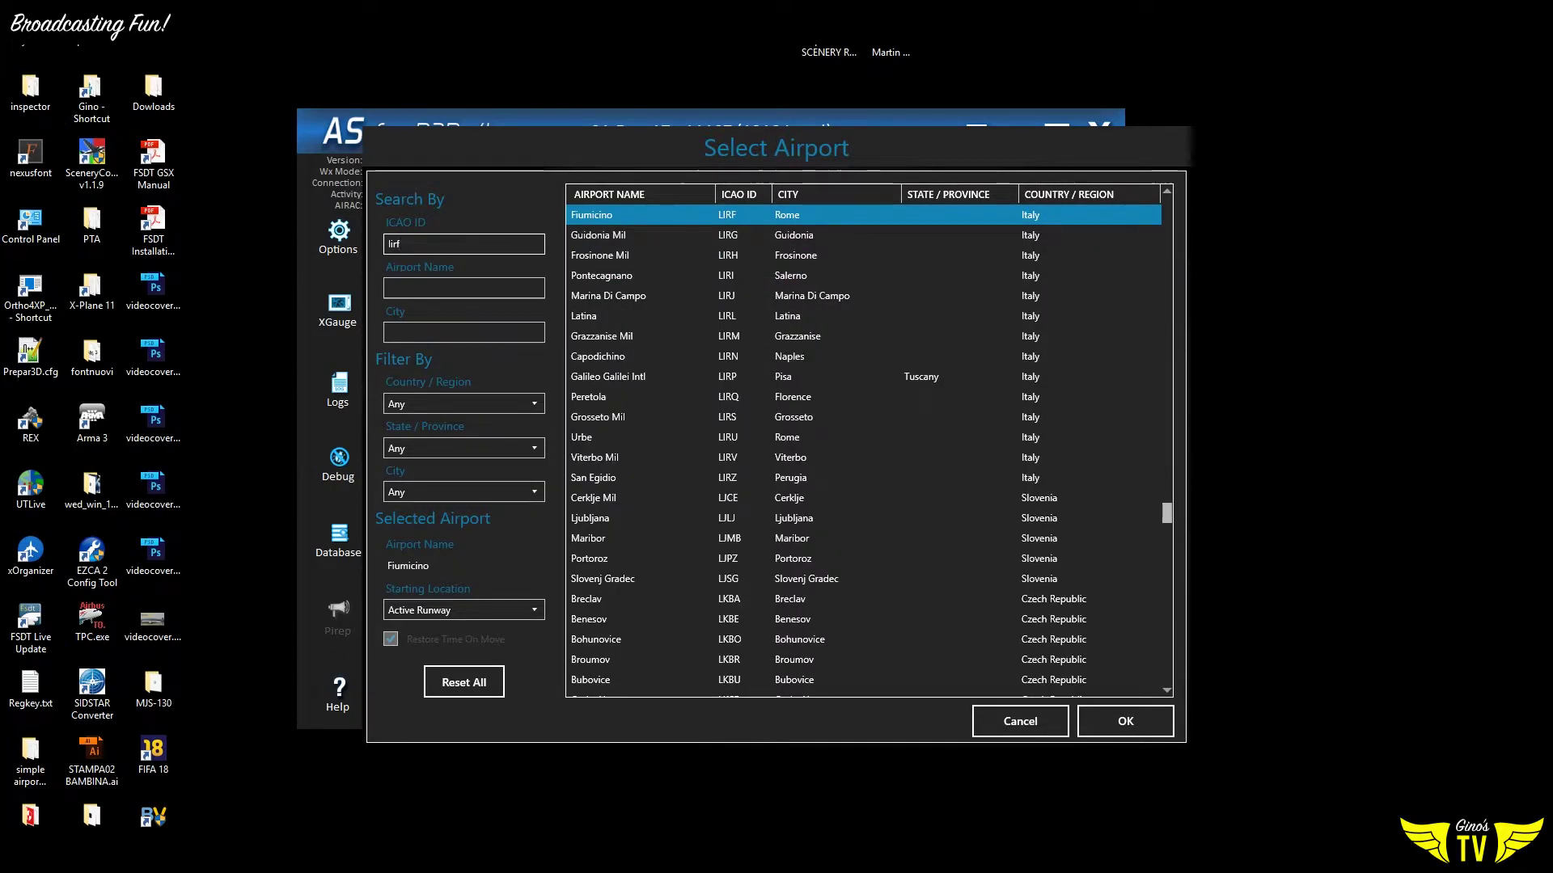
{"action": "left_click", "coordinate": [482, 610]}
{"action": "scroll", "coordinate": [538, 333], "scroll_direction": "down", "scroll_amount": 2}
{"action": "left_click_drag", "start_coordinate": [552, 353], "coordinate": [571, 573]}
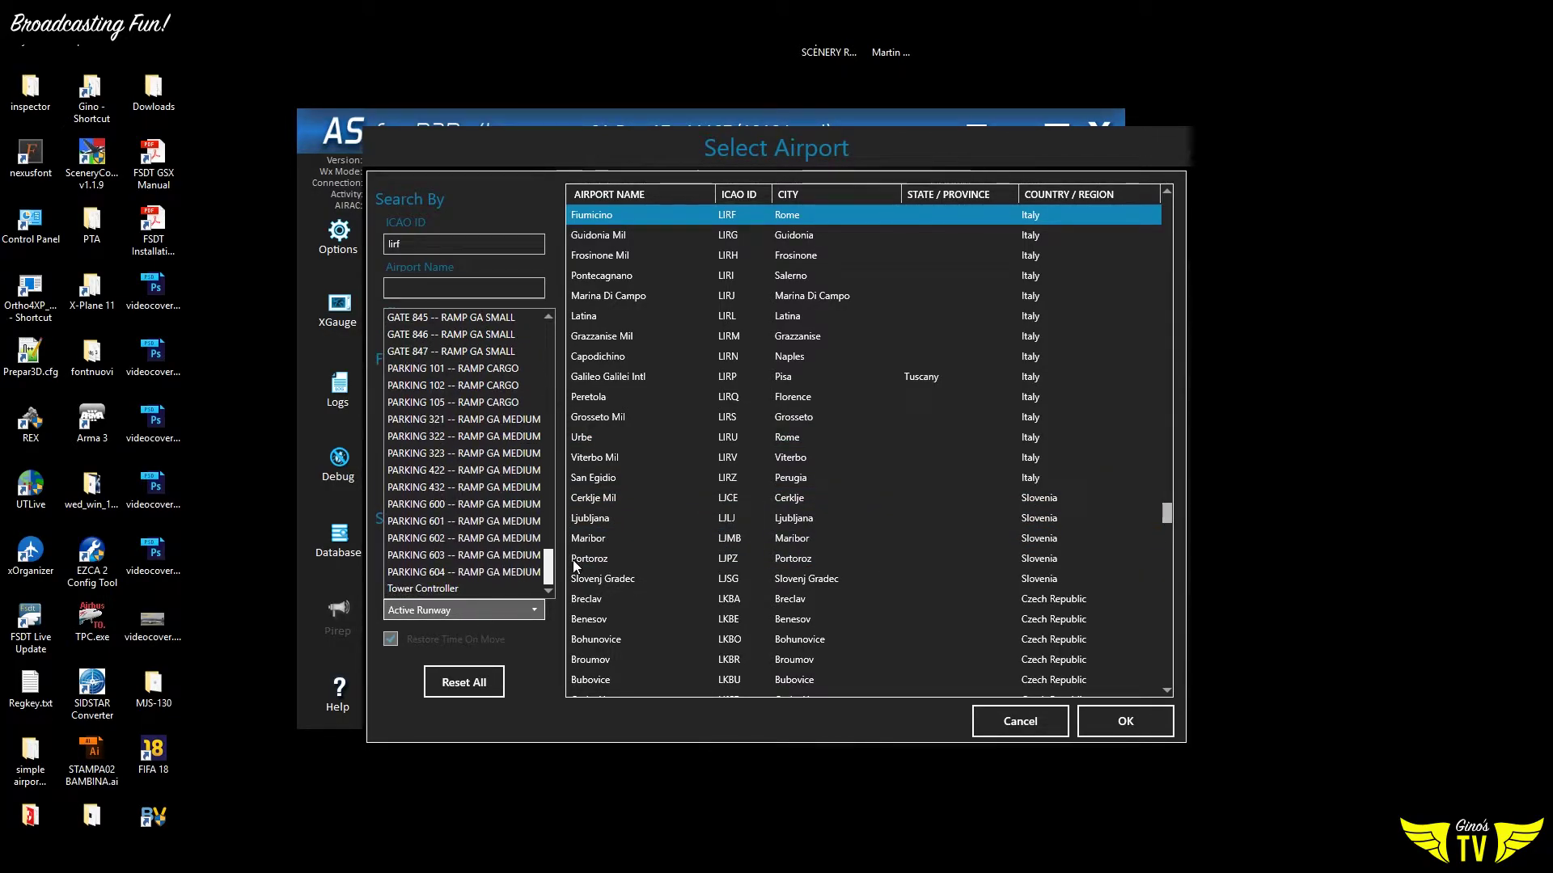
{"action": "left_click", "coordinate": [509, 573]}
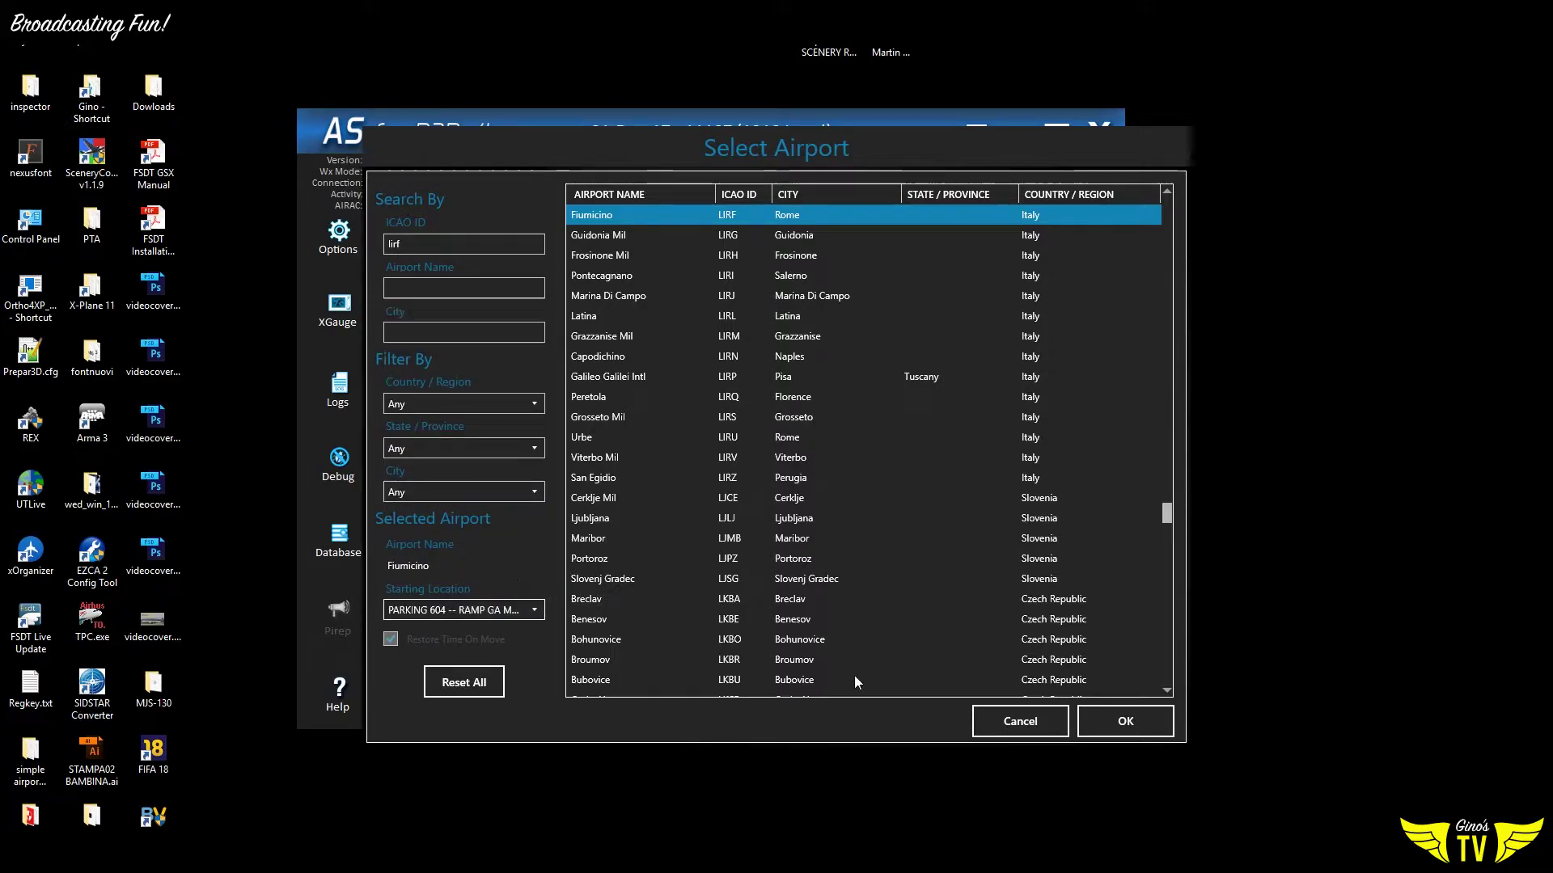
{"action": "left_click", "coordinate": [1159, 720]}
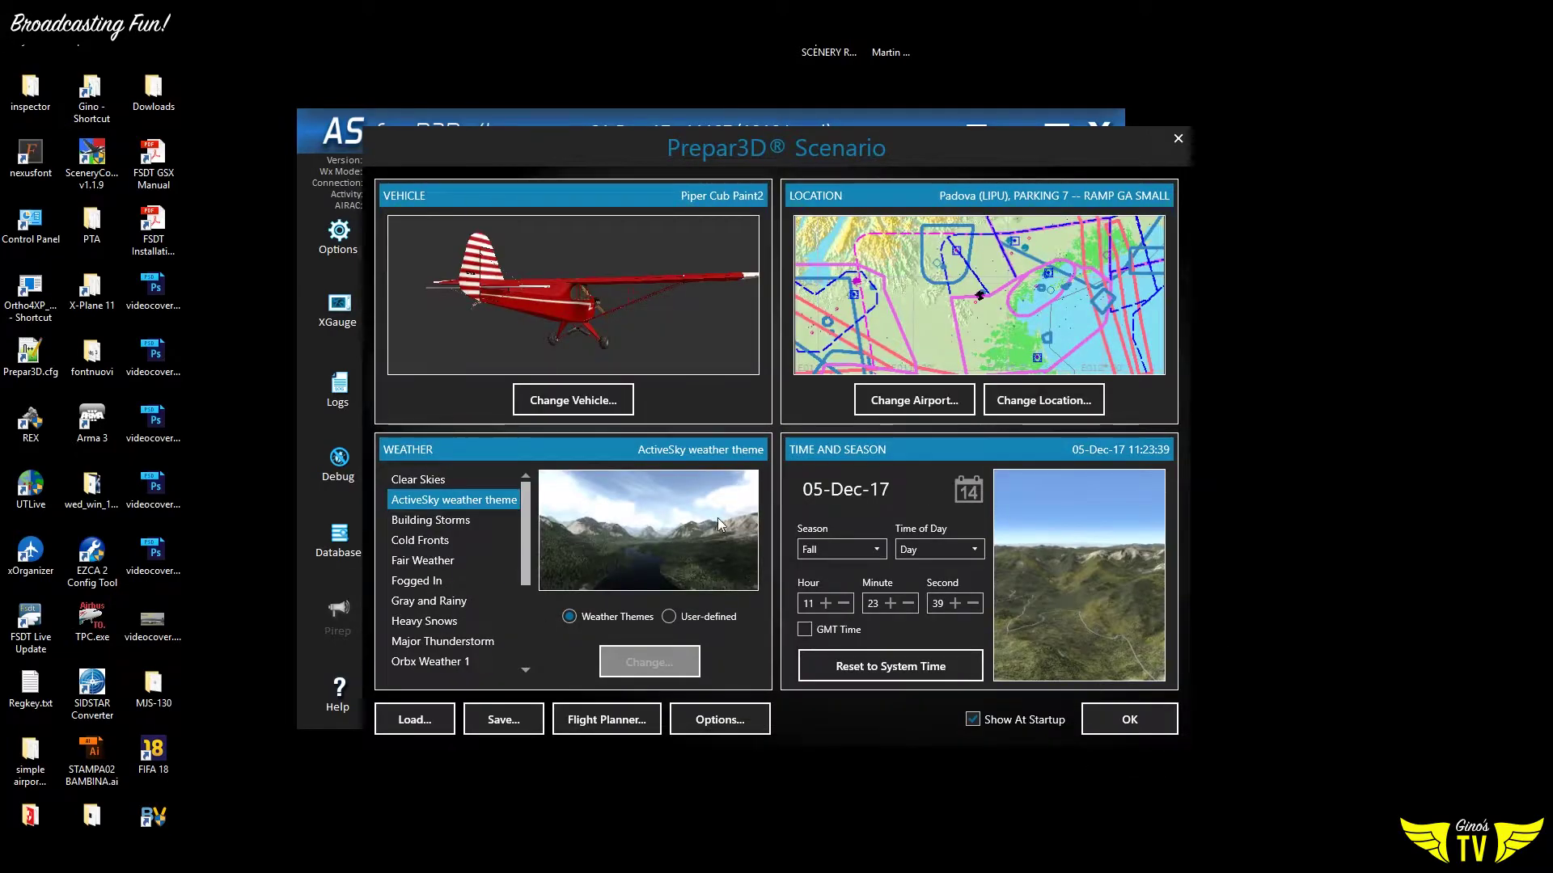
Set the target frame rate to Unlimited in the display options, leaving VSync off
{"action": "left_click", "coordinate": [722, 721]}
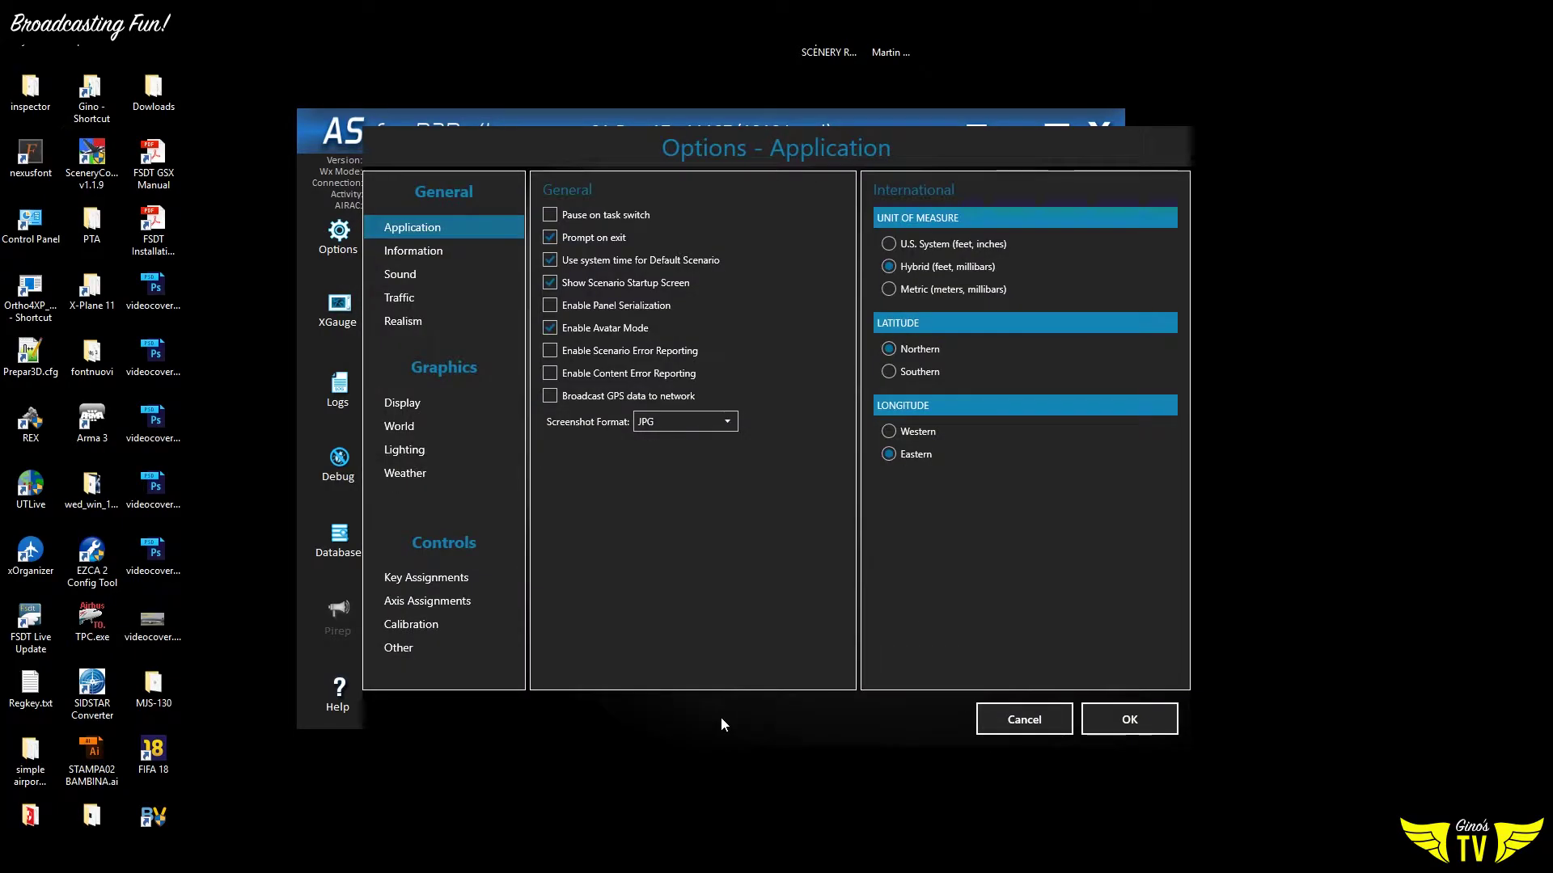
{"action": "left_click", "coordinate": [427, 410]}
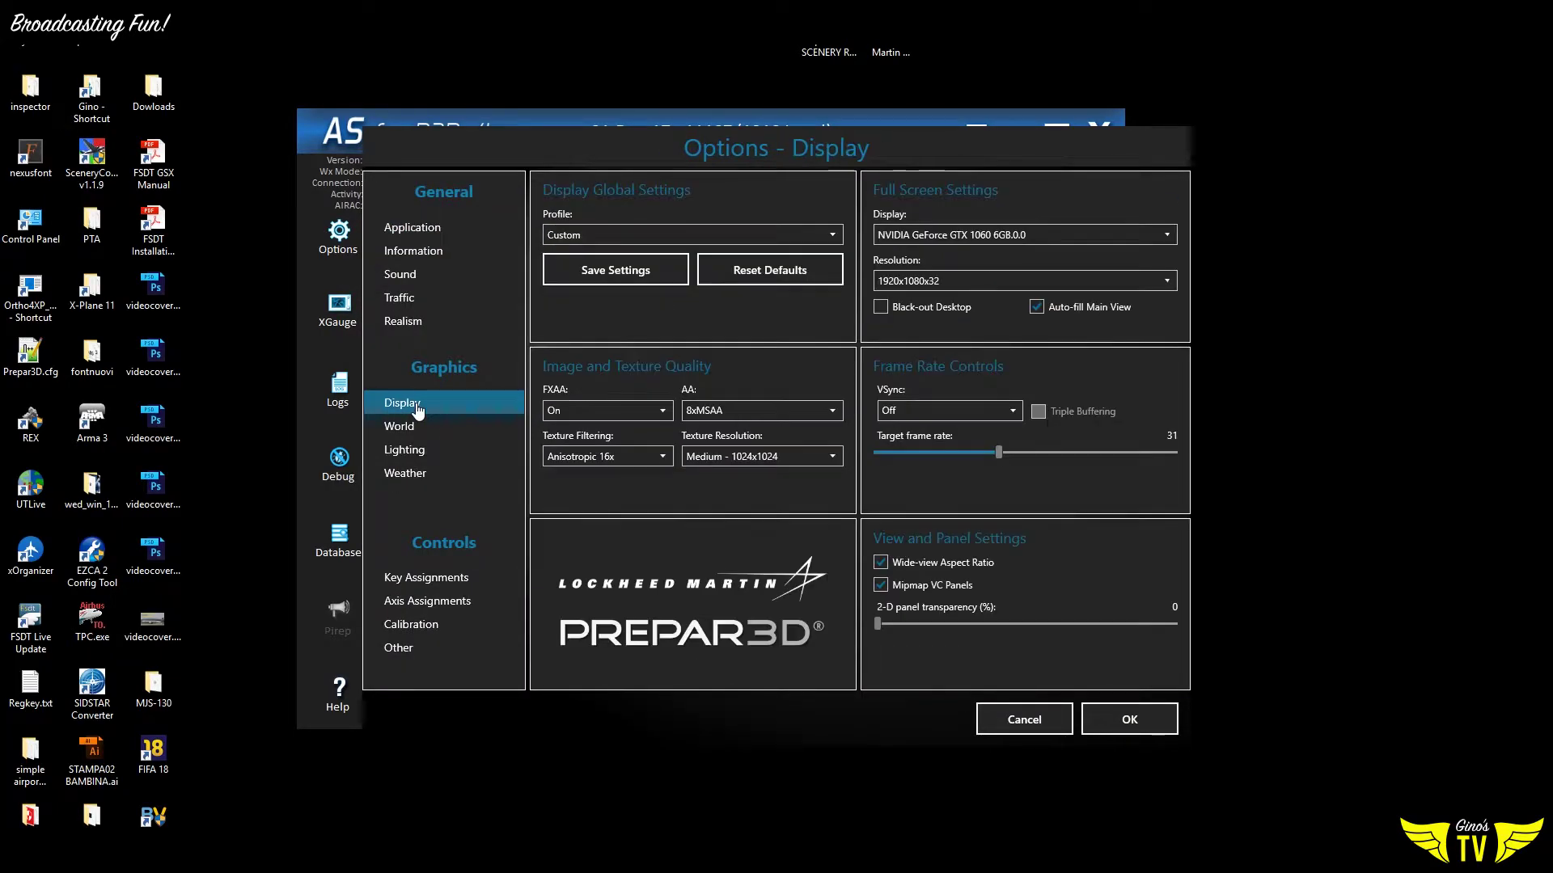
{"action": "left_click_drag", "start_coordinate": [999, 452], "coordinate": [1205, 451]}
{"action": "left_click", "coordinate": [922, 410]}
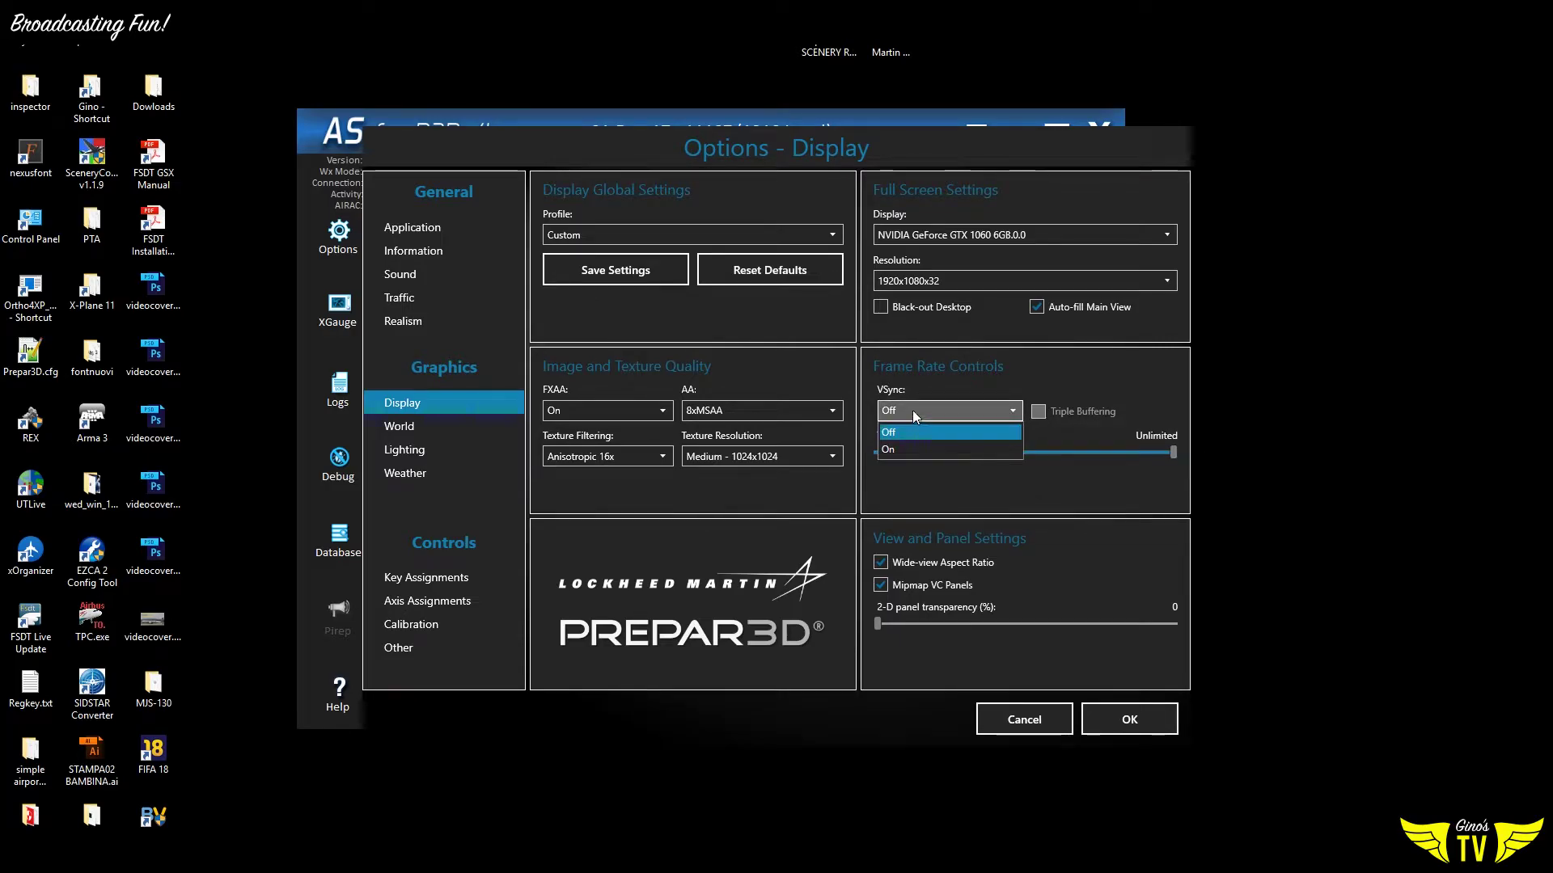
{"action": "left_click", "coordinate": [1019, 412]}
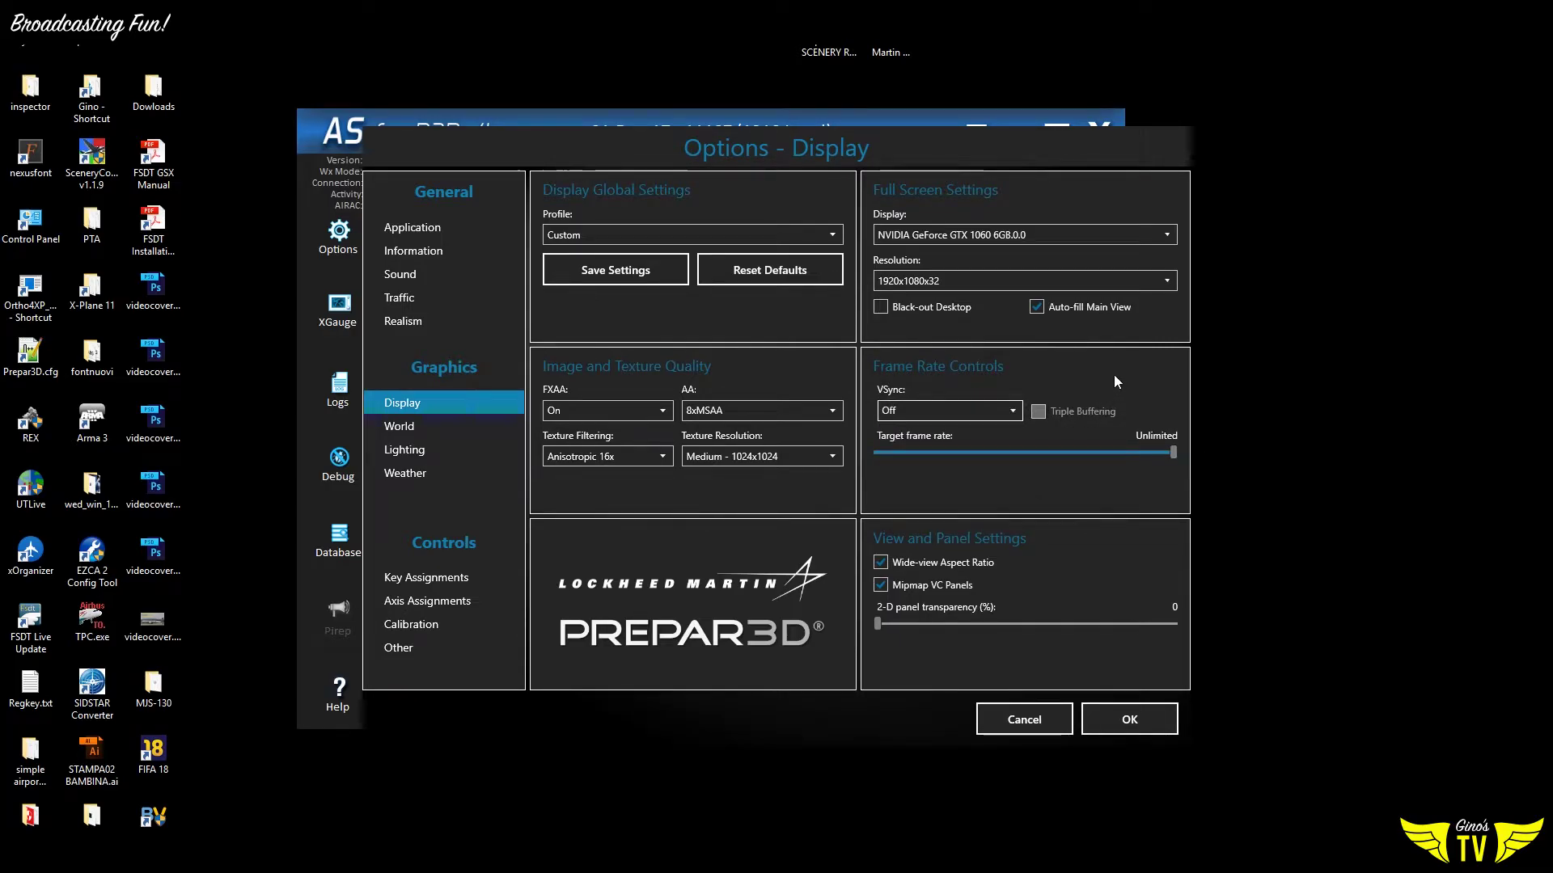
Set the display anti-aliasing to 4xSSAA and turn FXAA off
{"action": "left_click", "coordinate": [726, 408]}
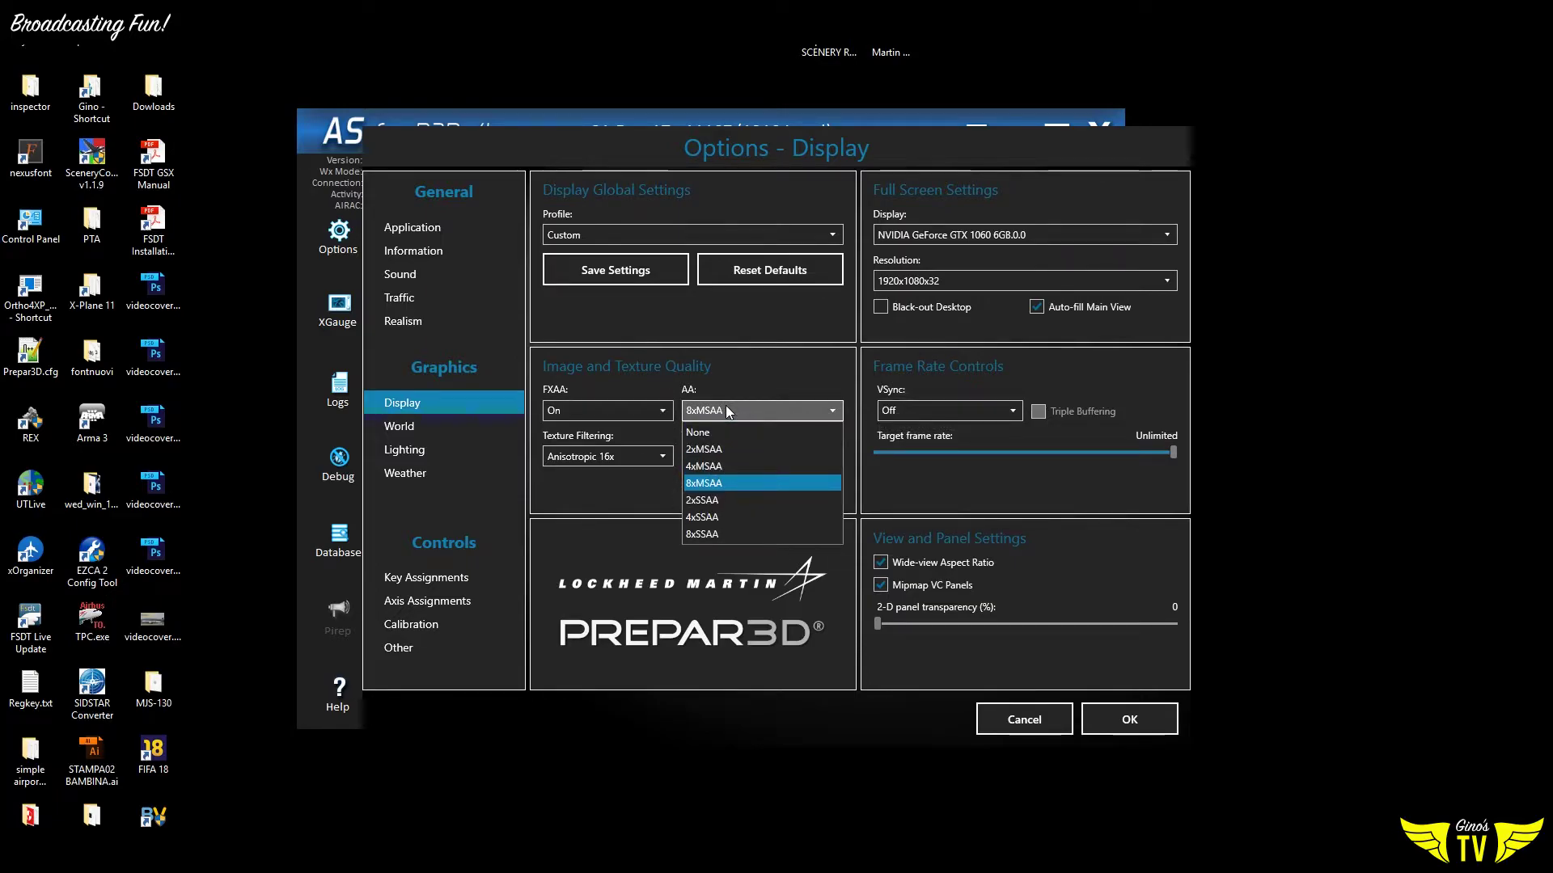
{"action": "left_click", "coordinate": [712, 517]}
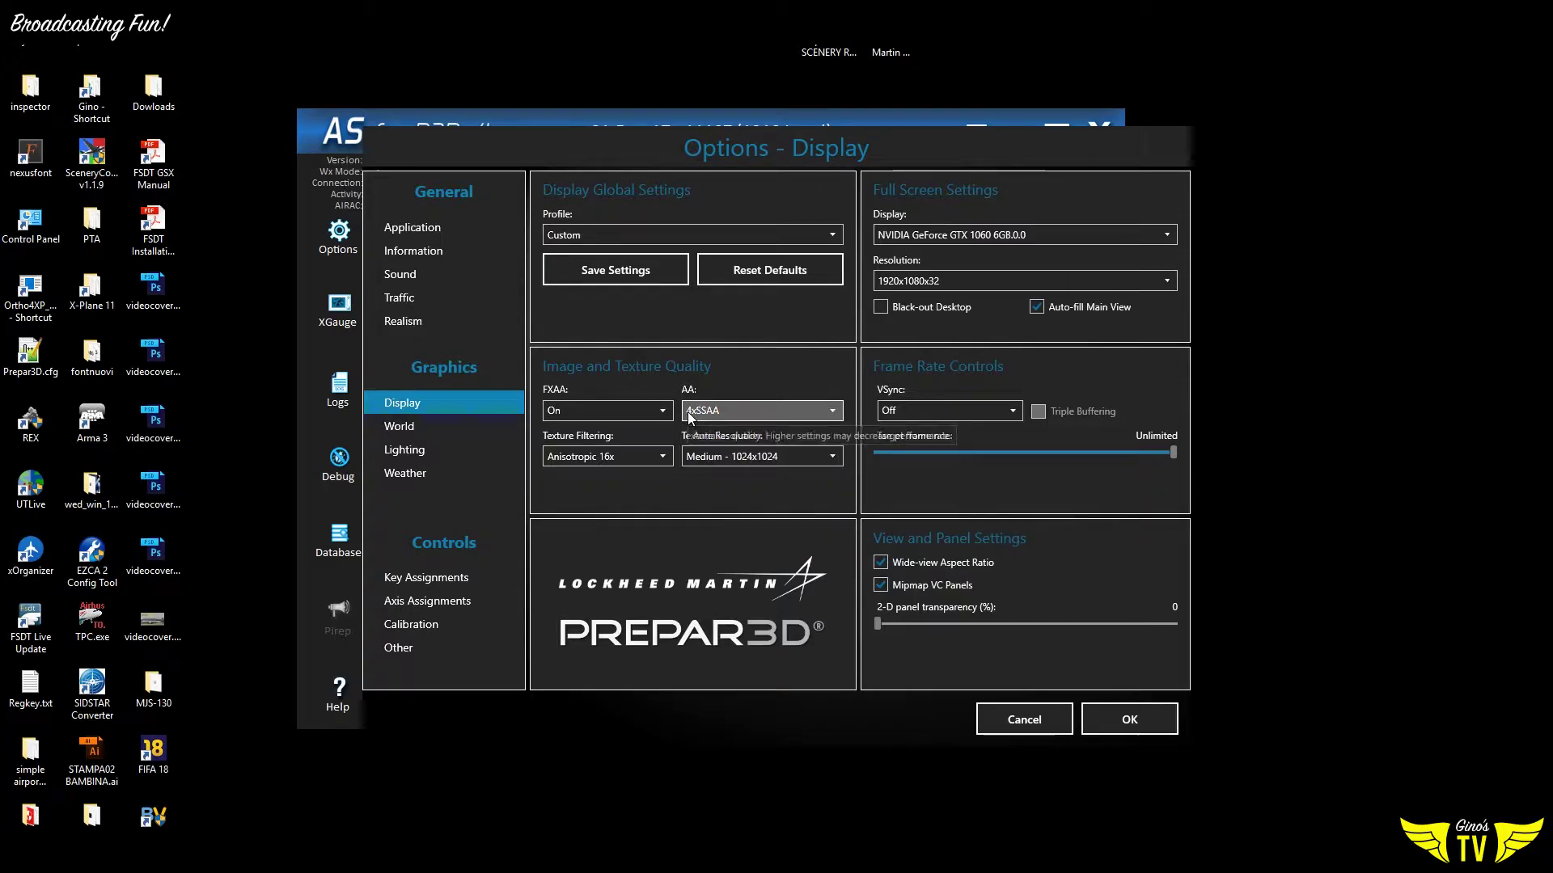
{"action": "left_click", "coordinate": [629, 410]}
{"action": "left_click", "coordinate": [592, 435]}
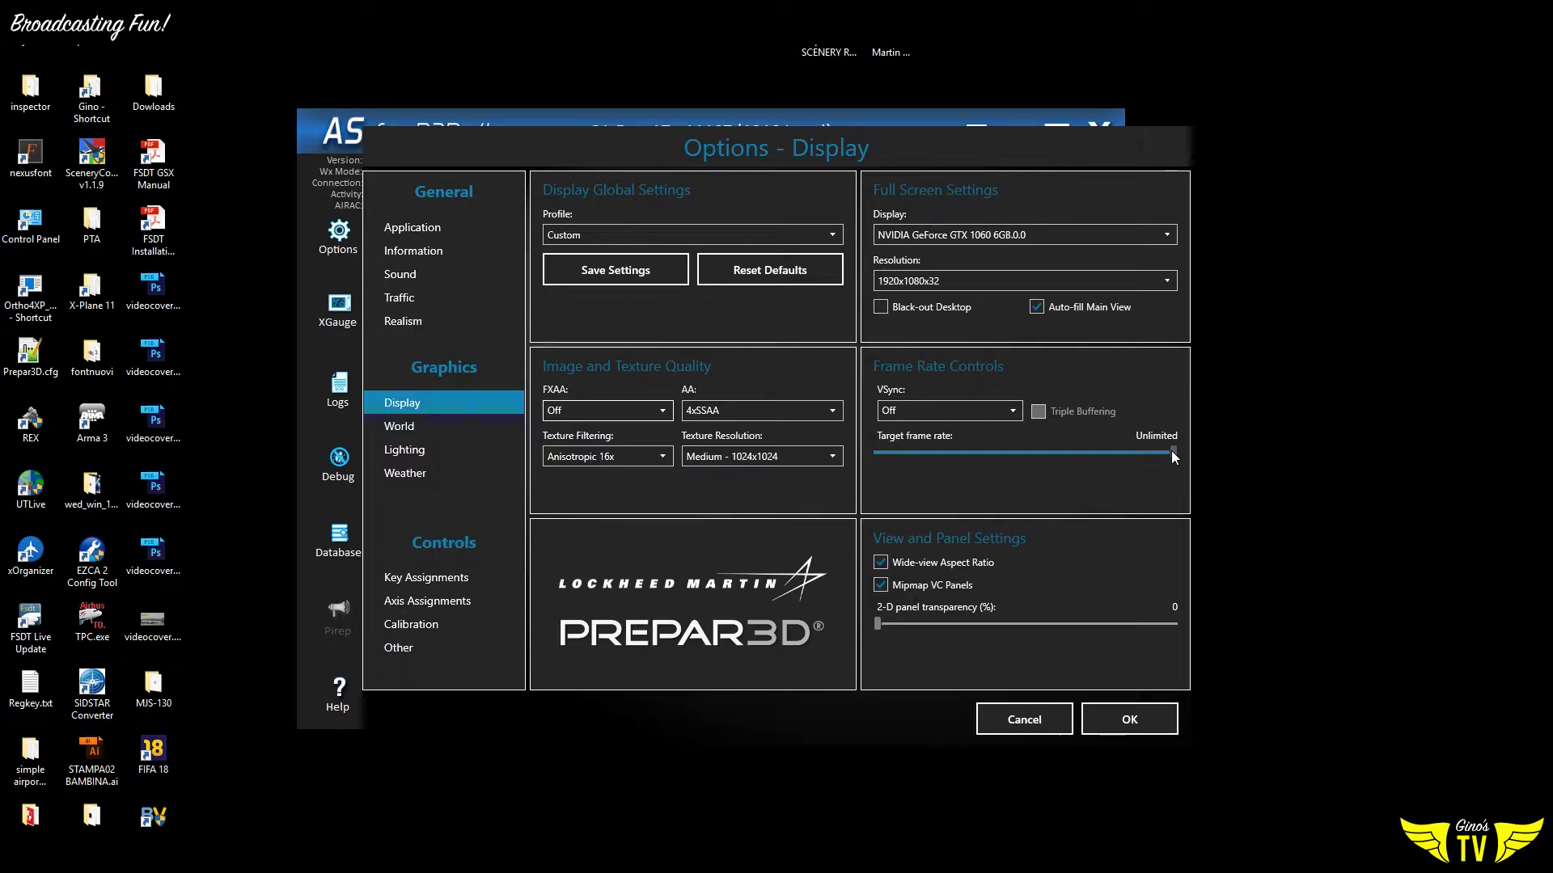
Review the world, lighting and weather graphics settings and accept the changed simulator options
{"action": "left_click", "coordinate": [399, 428]}
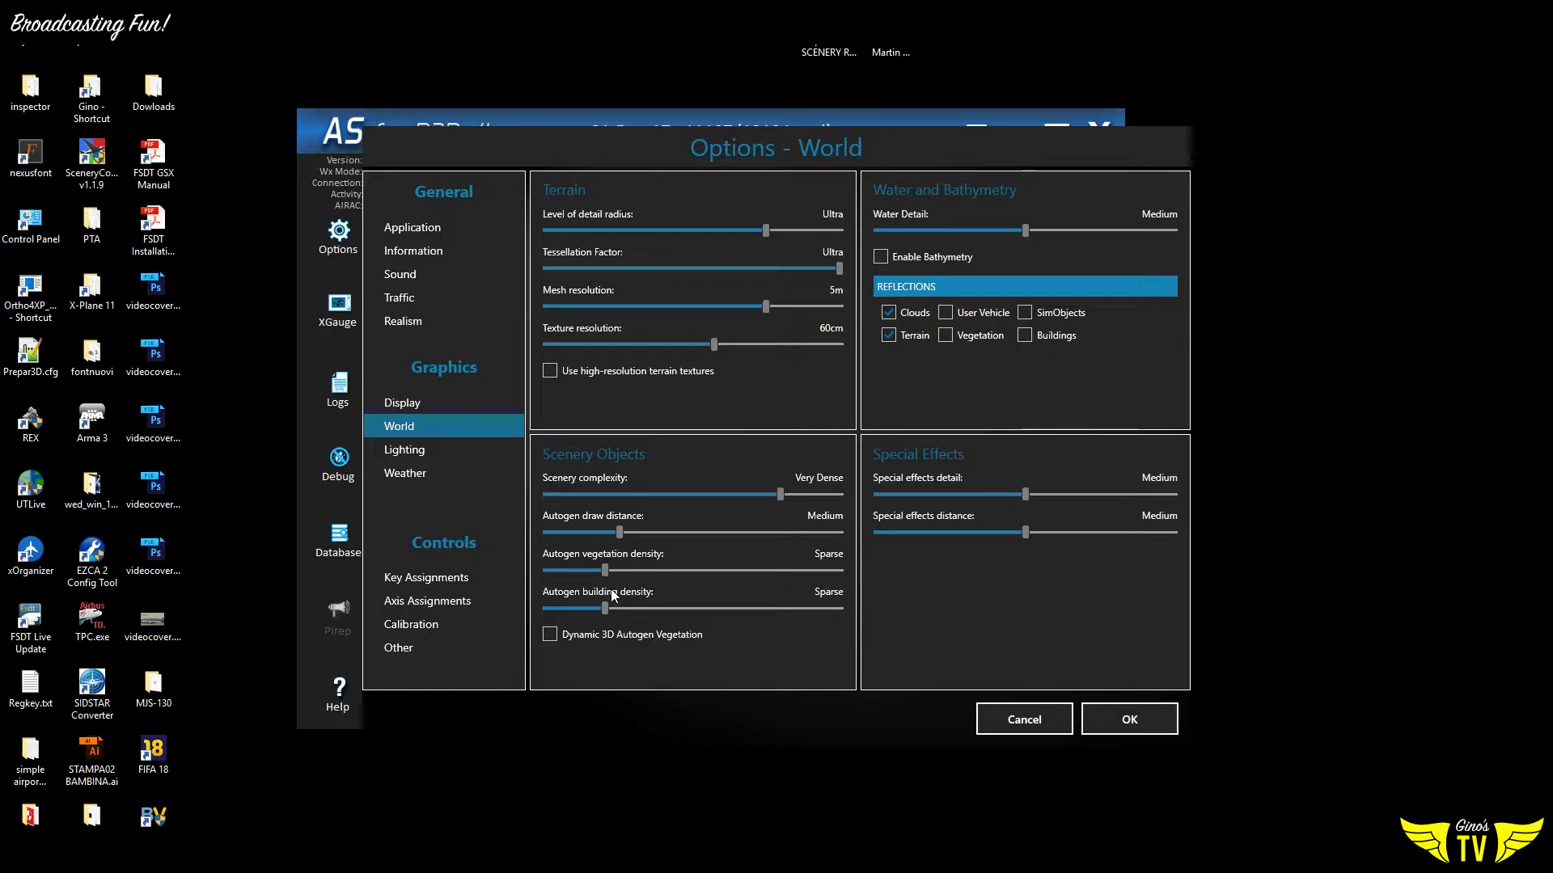
{"action": "left_click", "coordinate": [405, 451]}
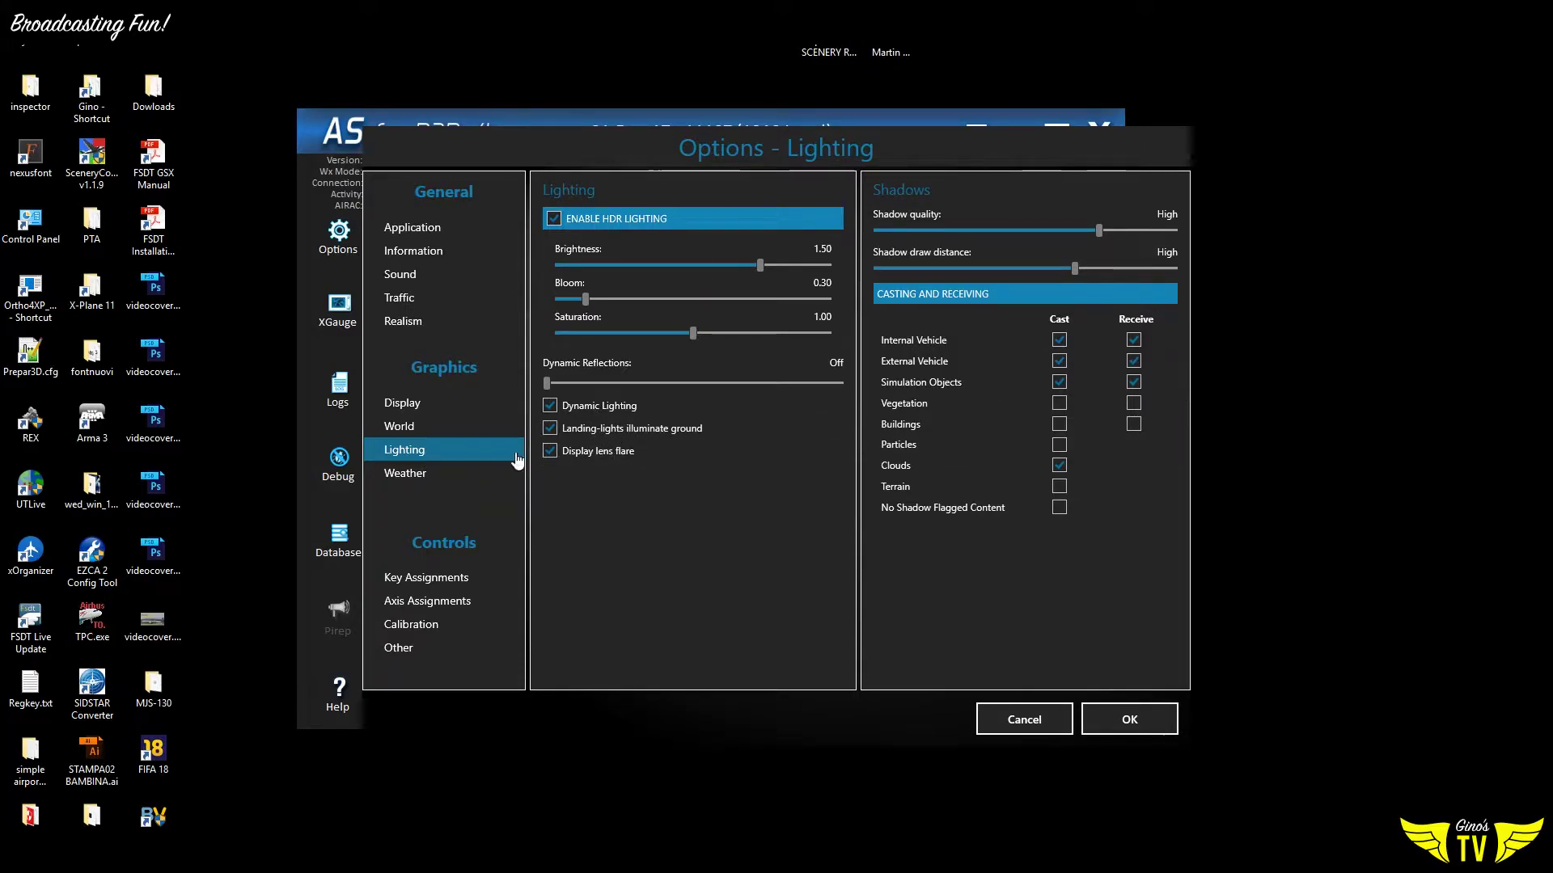
{"action": "left_click", "coordinate": [412, 477]}
{"action": "left_click", "coordinate": [412, 459]}
{"action": "left_click", "coordinate": [402, 429]}
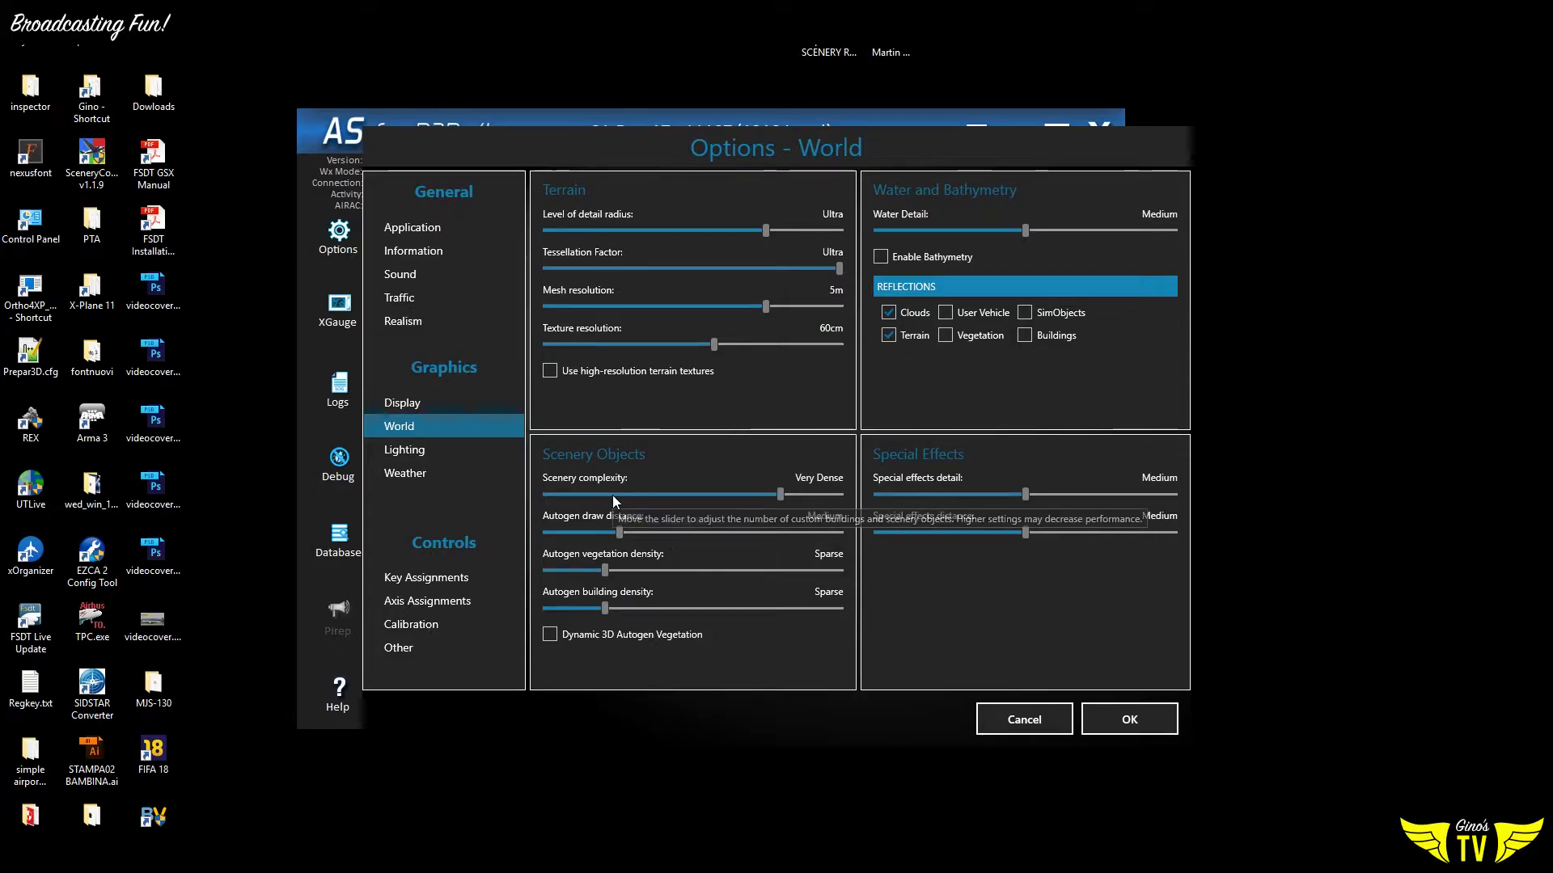
{"action": "left_click", "coordinate": [1129, 718]}
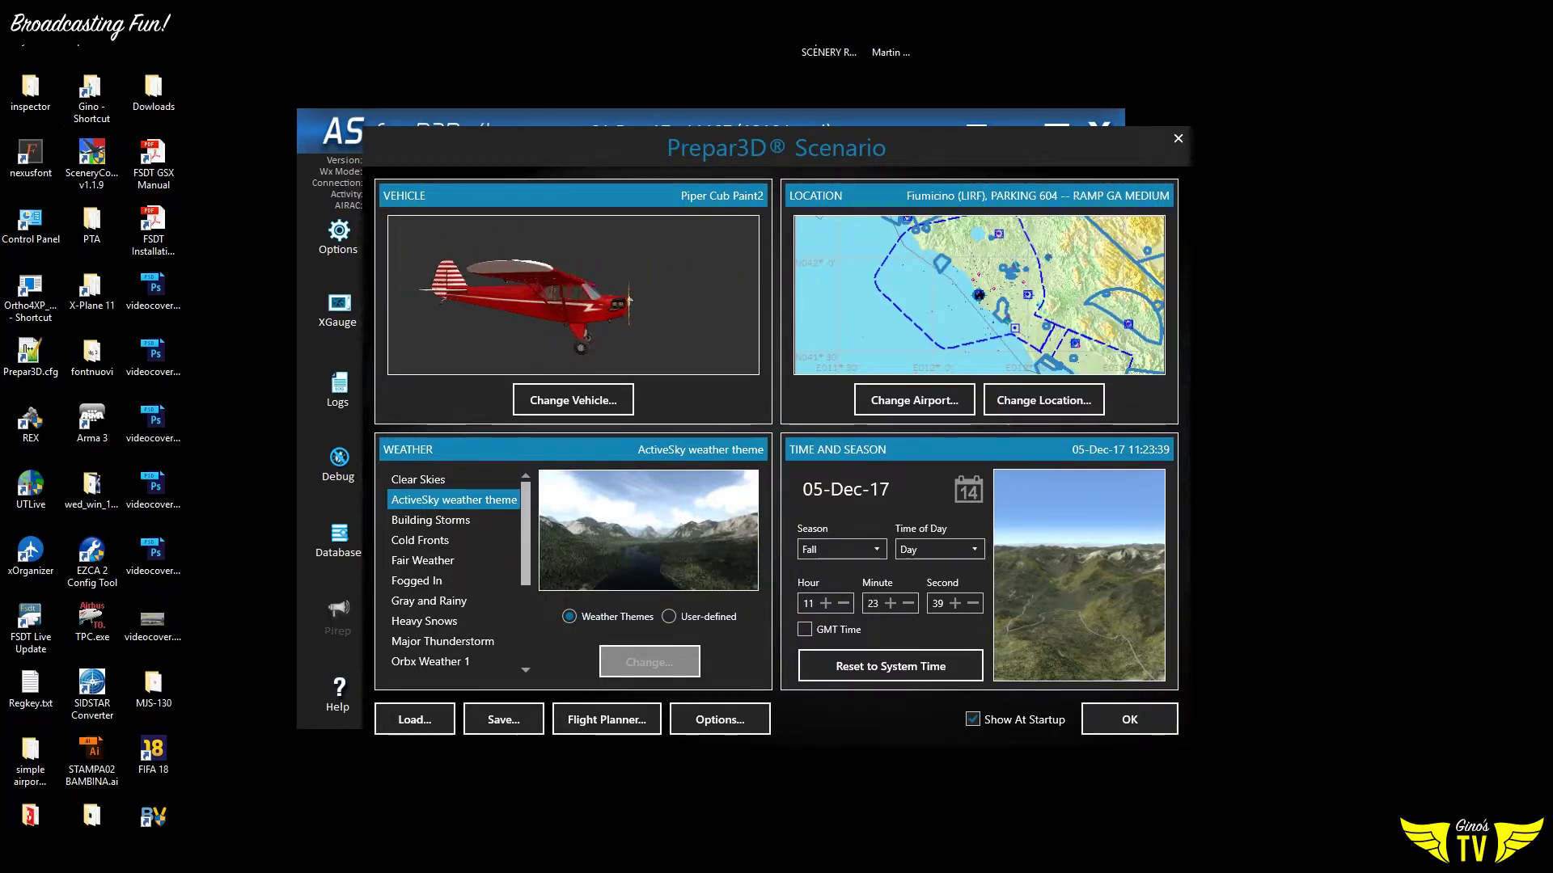
Open the AIController\AIControllerV20A folder on the E: drive in File Explorer and move its window over the scenario window
{"action": "key", "text": "super+e"}
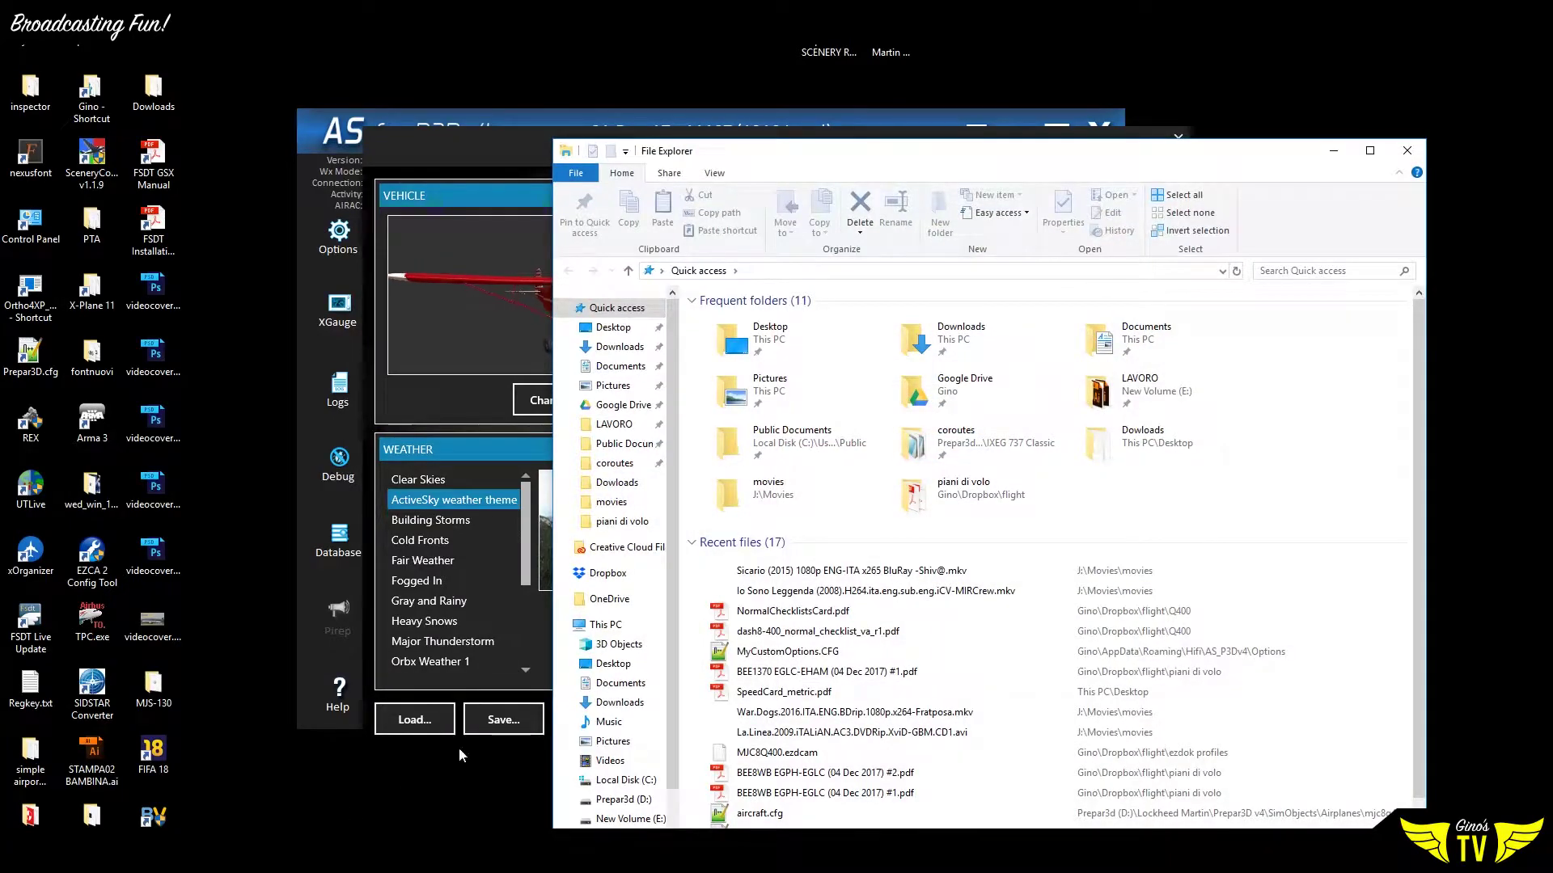
{"action": "left_click", "coordinate": [625, 819]}
{"action": "double_click", "coordinate": [760, 389]}
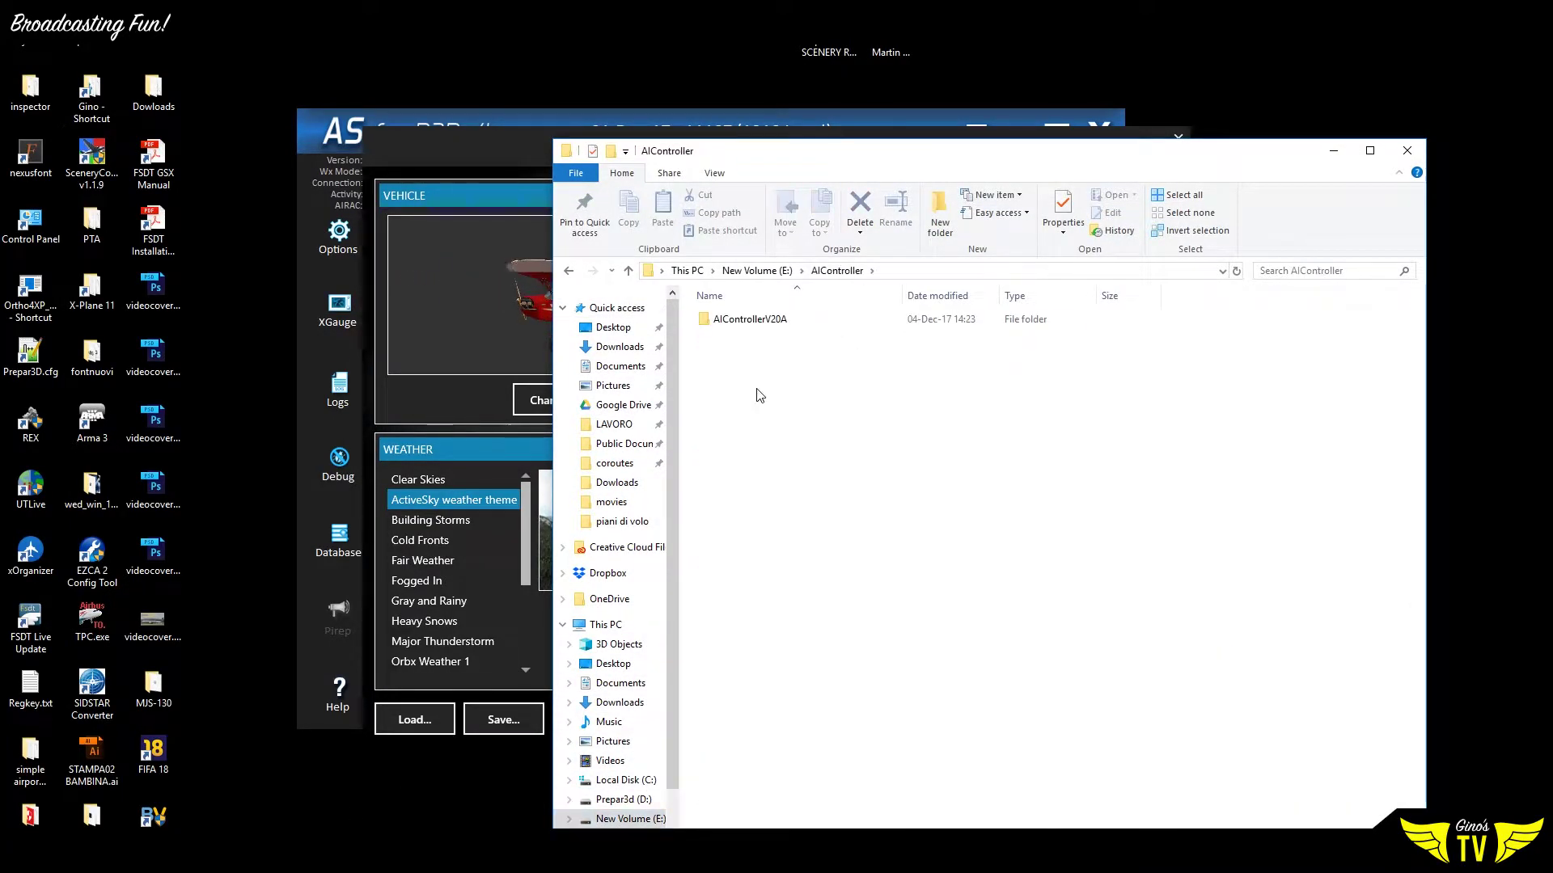
{"action": "double_click", "coordinate": [742, 323]}
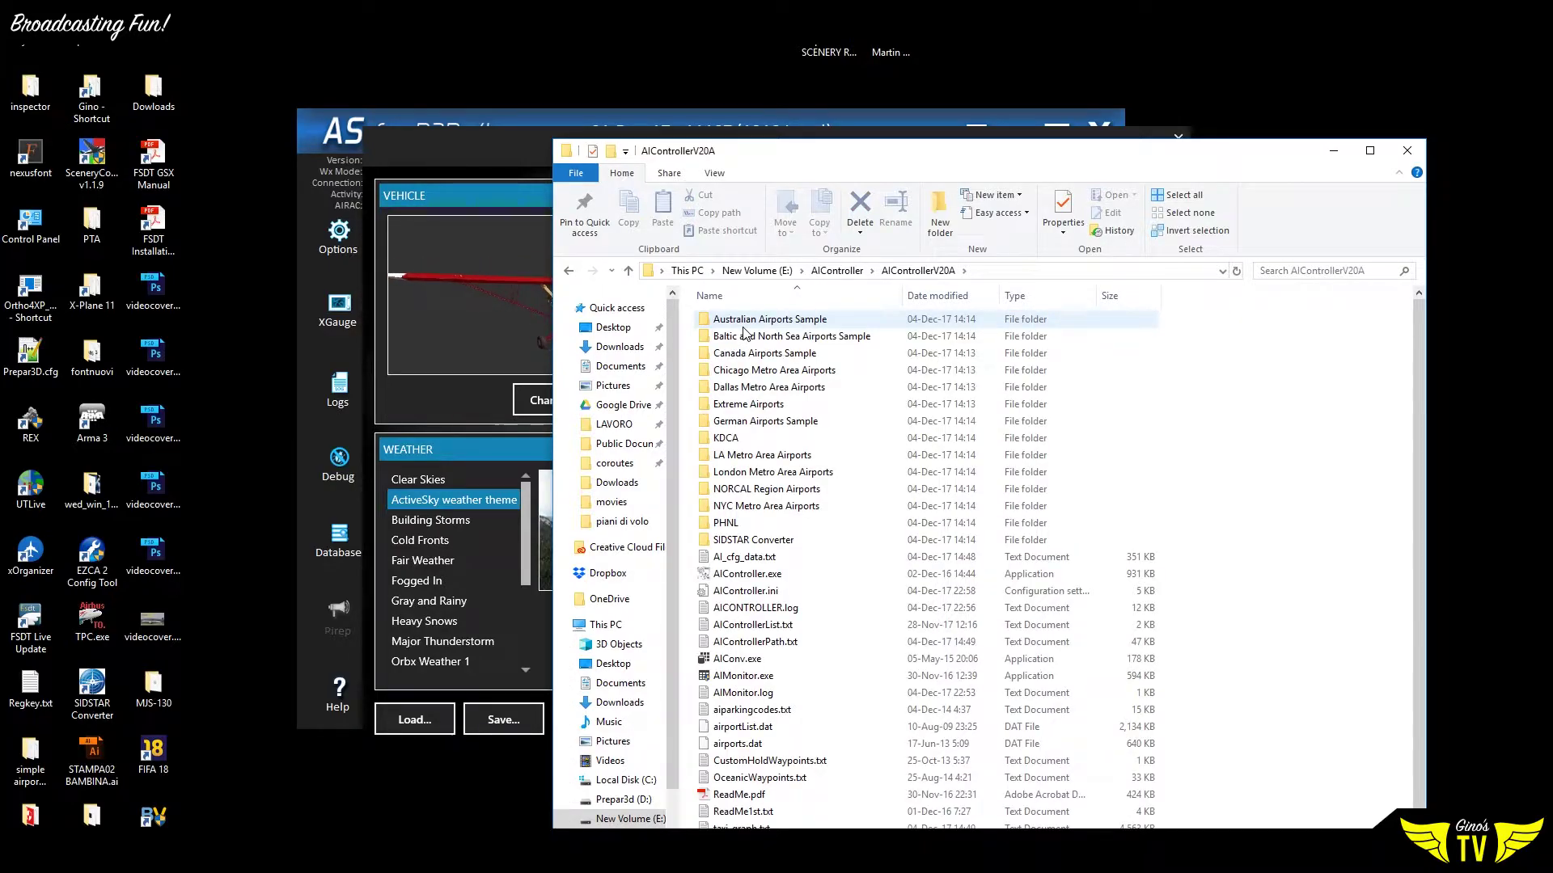
{"action": "left_click_drag", "start_coordinate": [827, 165], "coordinate": [571, 122]}
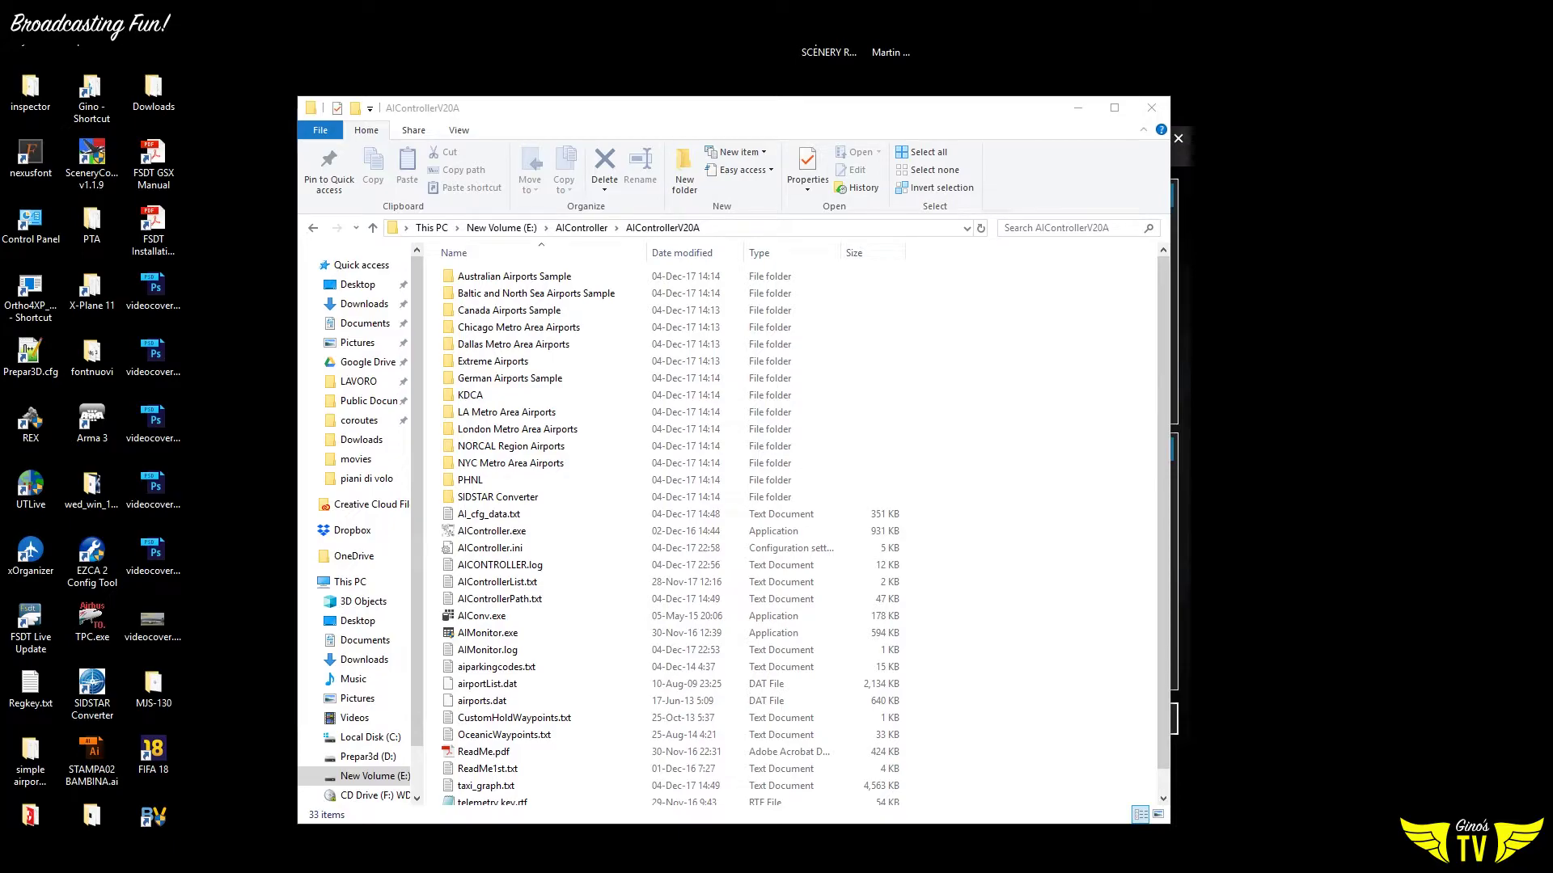
Read the AVSIM forum topic on AI Controller 2.0 down to its download link and installation notes, and close the browser
{"action": "left_click_drag", "start_coordinate": [1552, 57], "coordinate": [616, 105]}
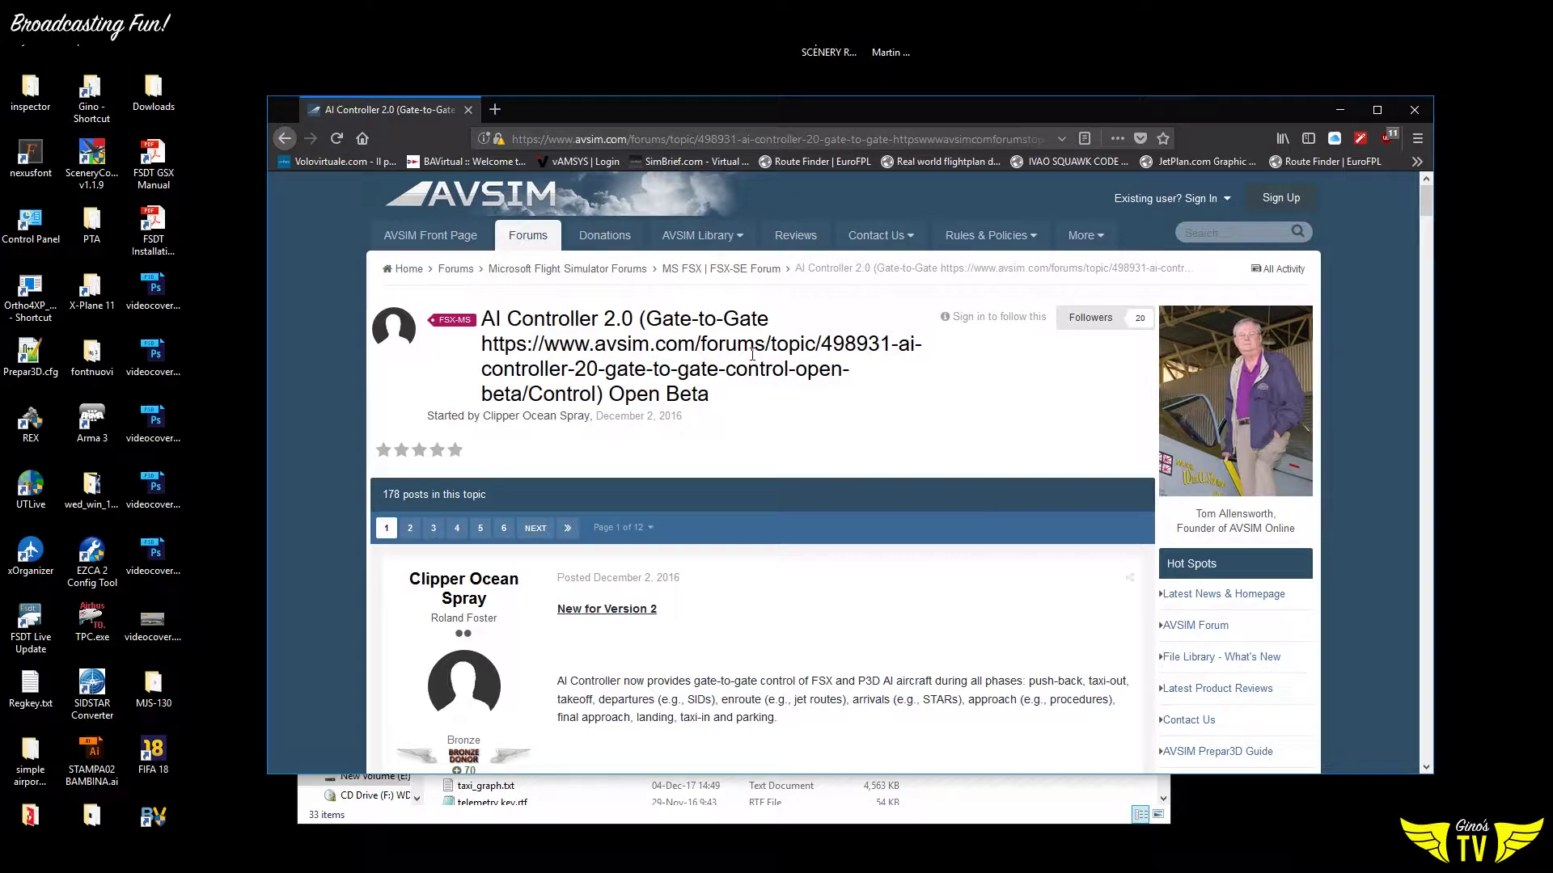
{"action": "scroll", "coordinate": [849, 346], "scroll_direction": "down", "scroll_amount": 2}
{"action": "scroll", "coordinate": [884, 329], "scroll_direction": "down", "scroll_amount": 7}
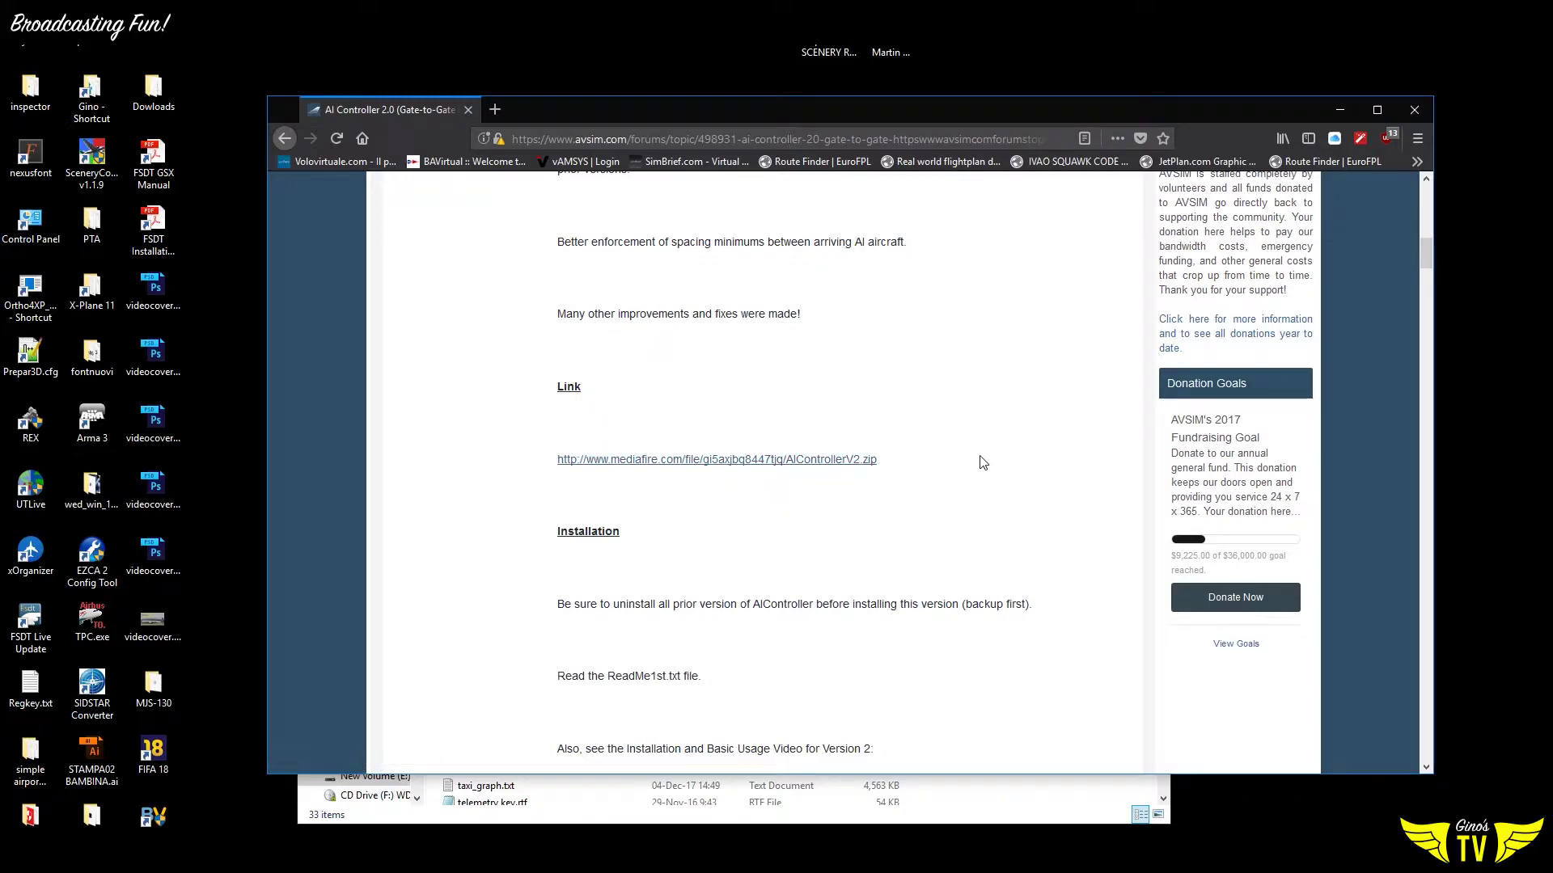
{"action": "left_click", "coordinate": [1408, 116]}
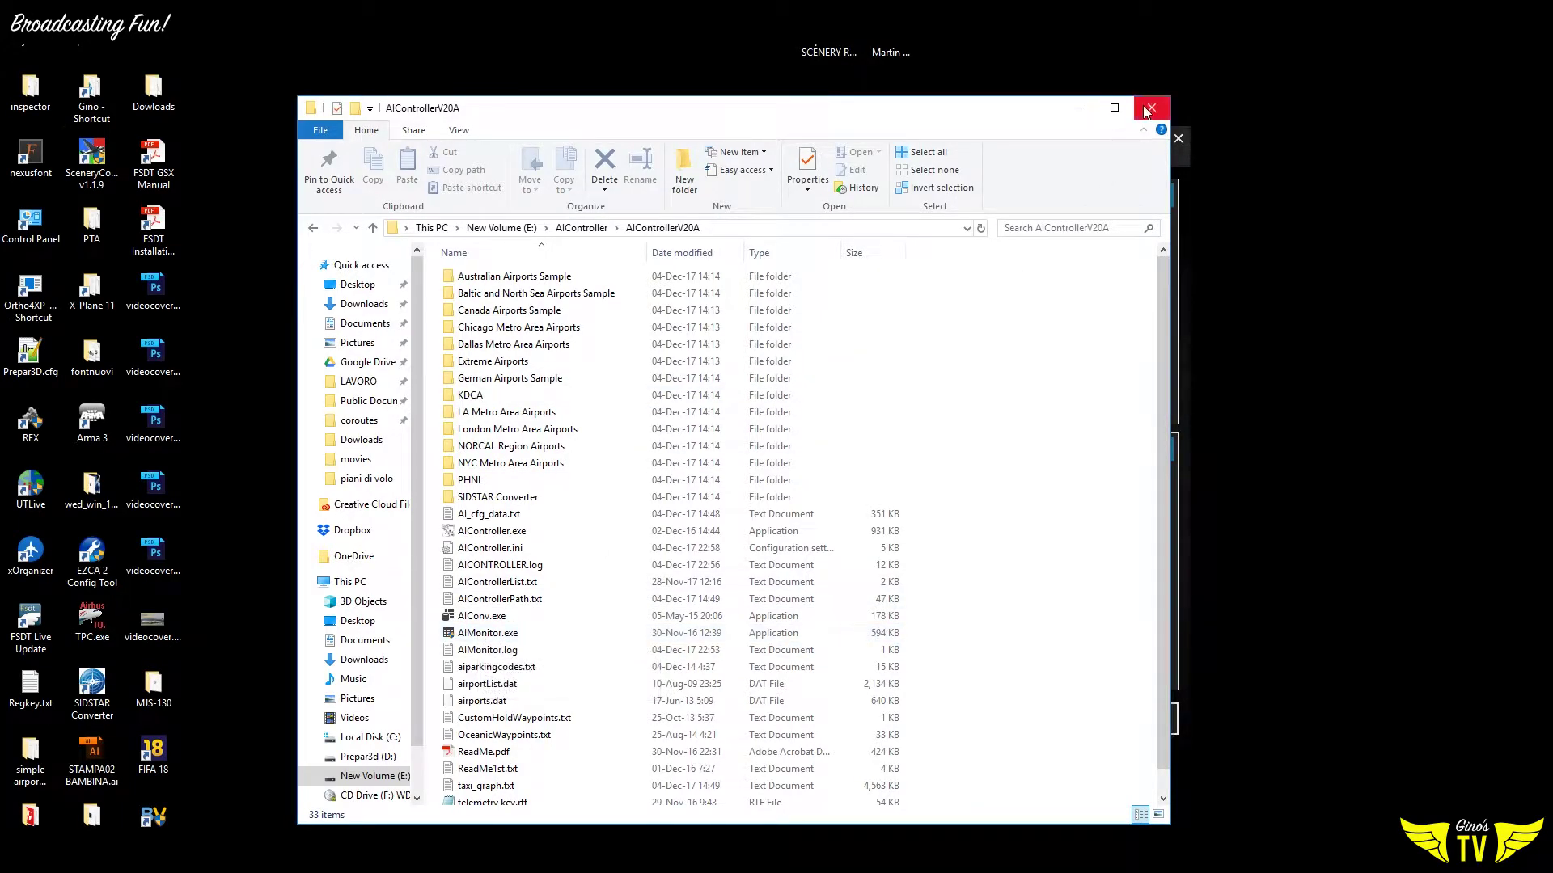
Run AIMonitor.exe as administrator and move the AI Monitor window over the folder window
{"action": "right_click", "coordinate": [480, 636]}
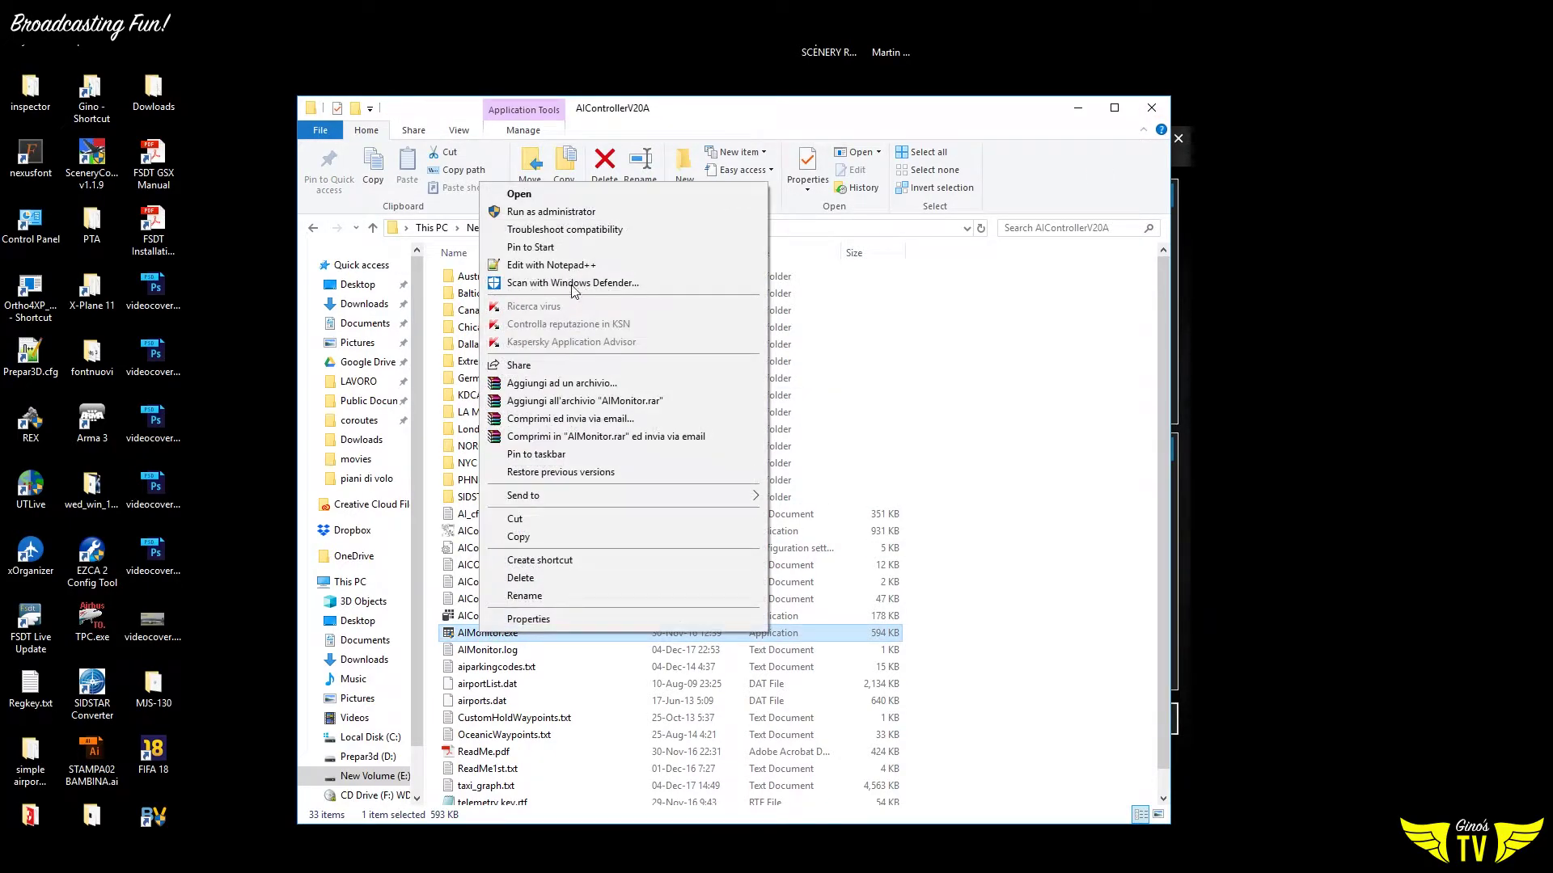
{"action": "left_click", "coordinate": [556, 211]}
{"action": "left_click_drag", "start_coordinate": [1113, 218], "coordinate": [477, 168]}
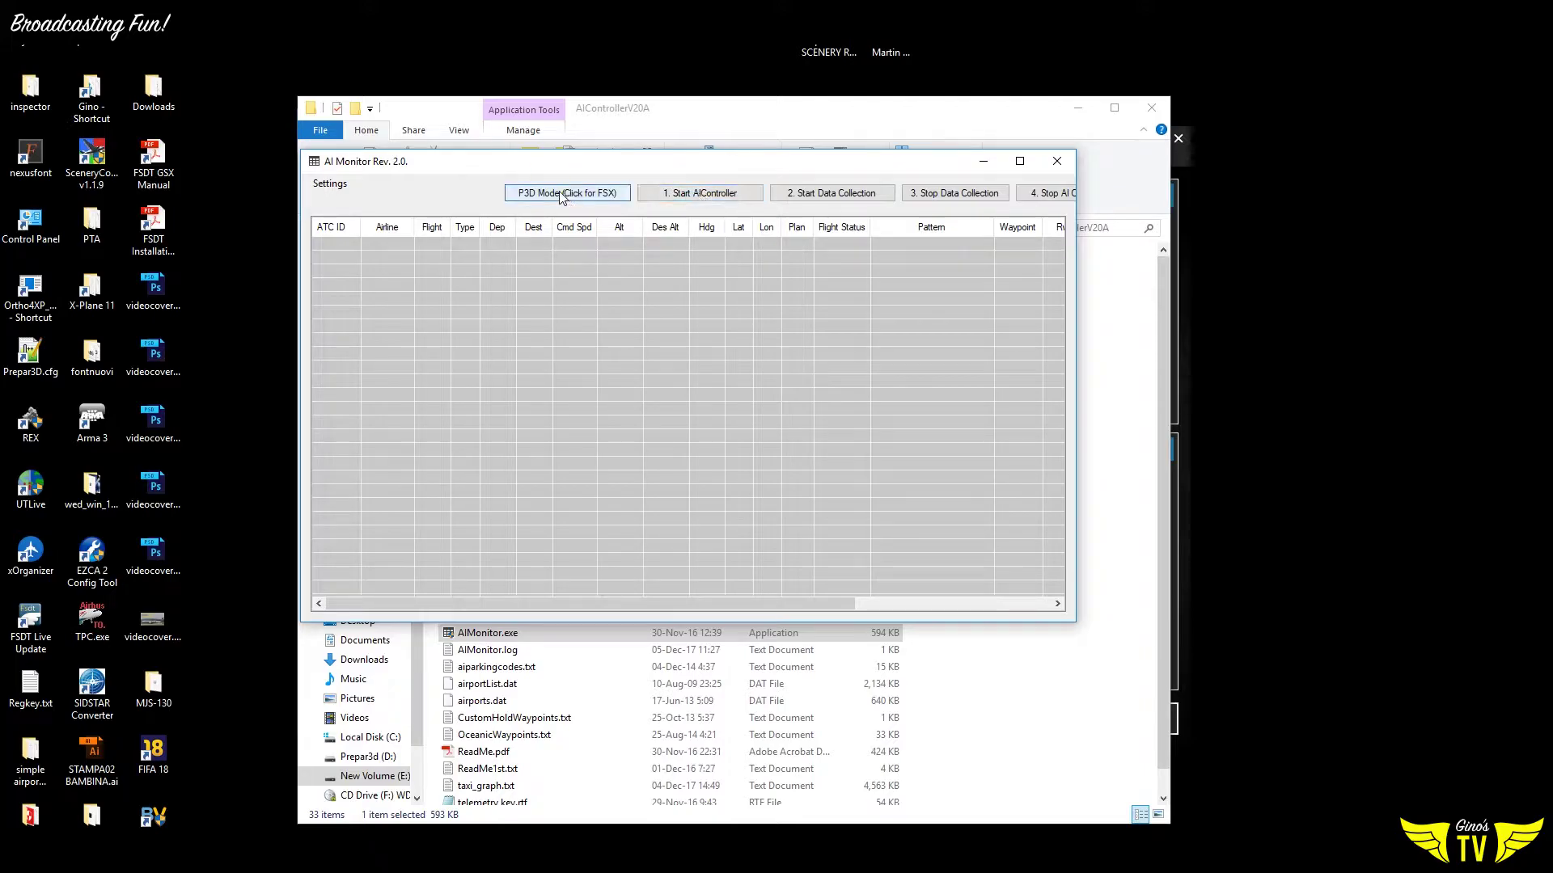
Start AIController from AI Monitor, minimize its console window, start the data collection and acknowledge the information notices
{"action": "left_click", "coordinate": [703, 194]}
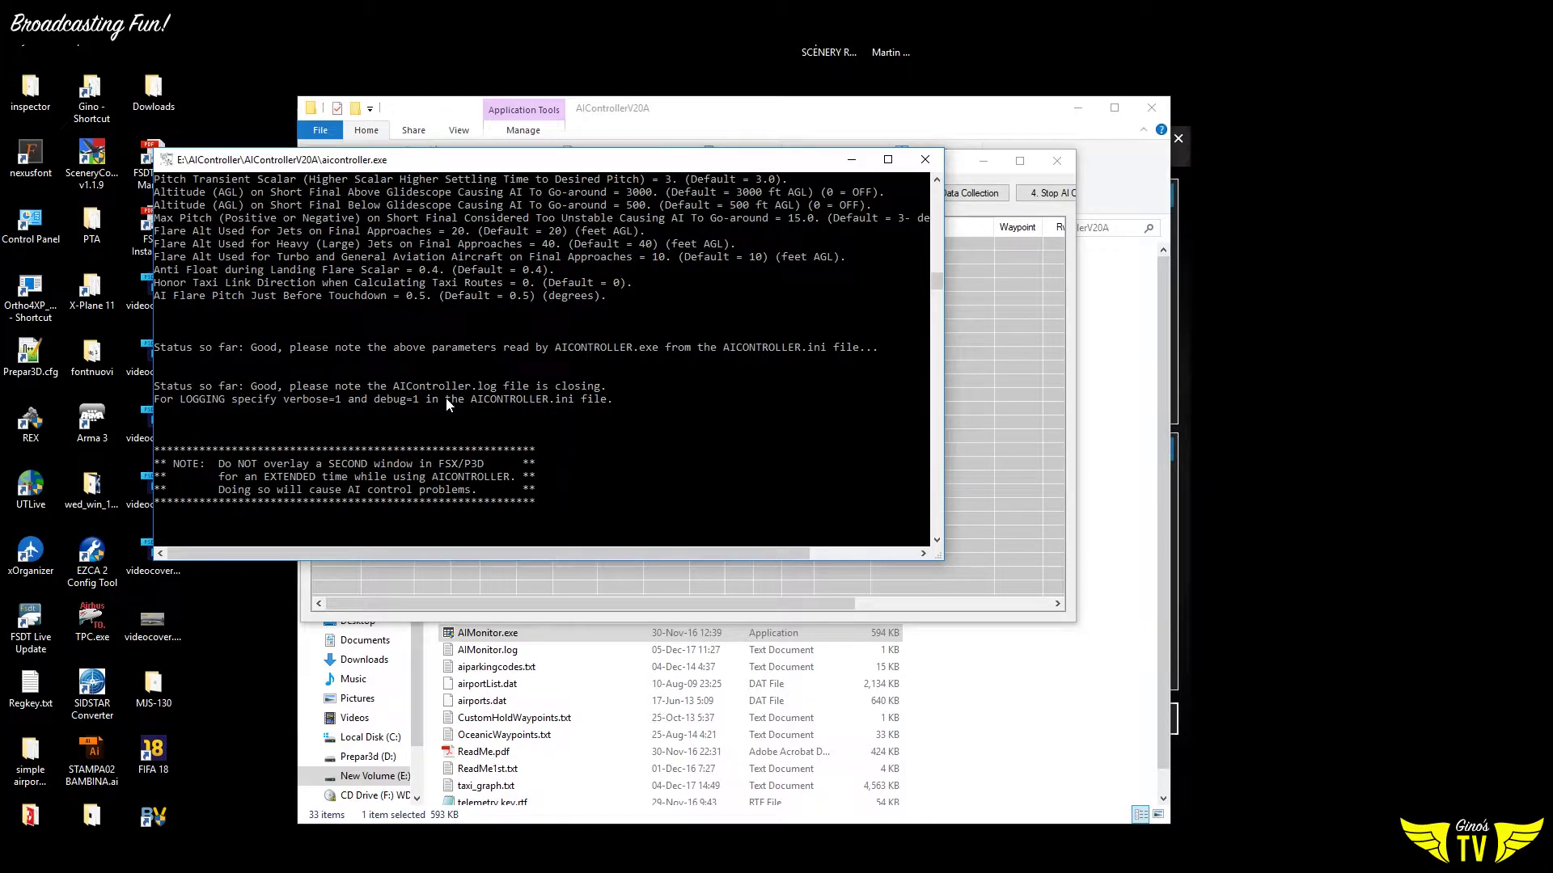
{"action": "left_click", "coordinate": [862, 165]}
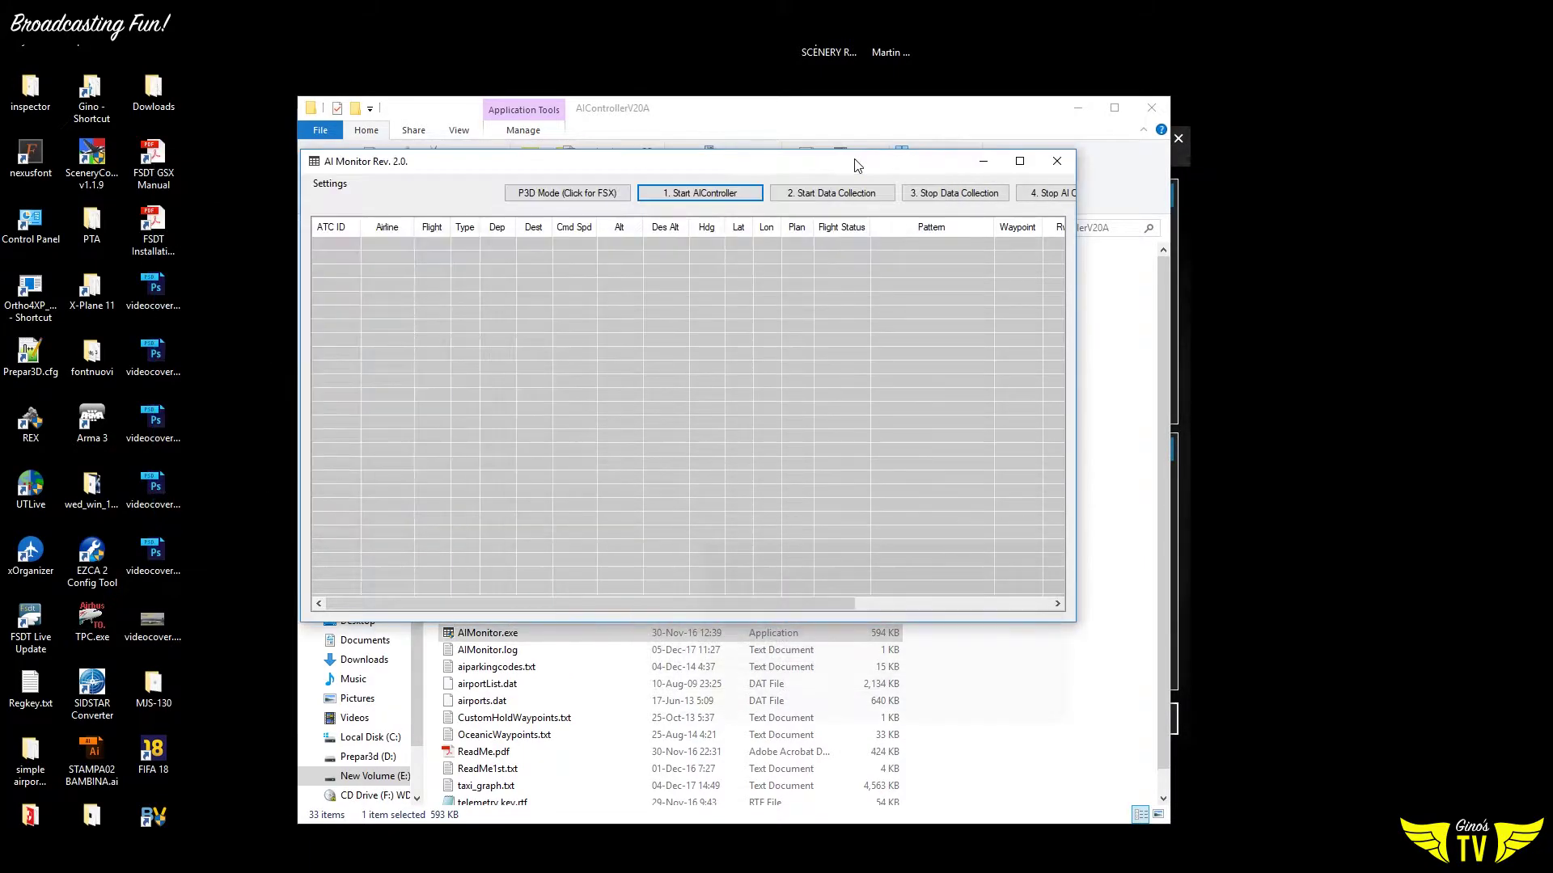
{"action": "left_click", "coordinate": [817, 194]}
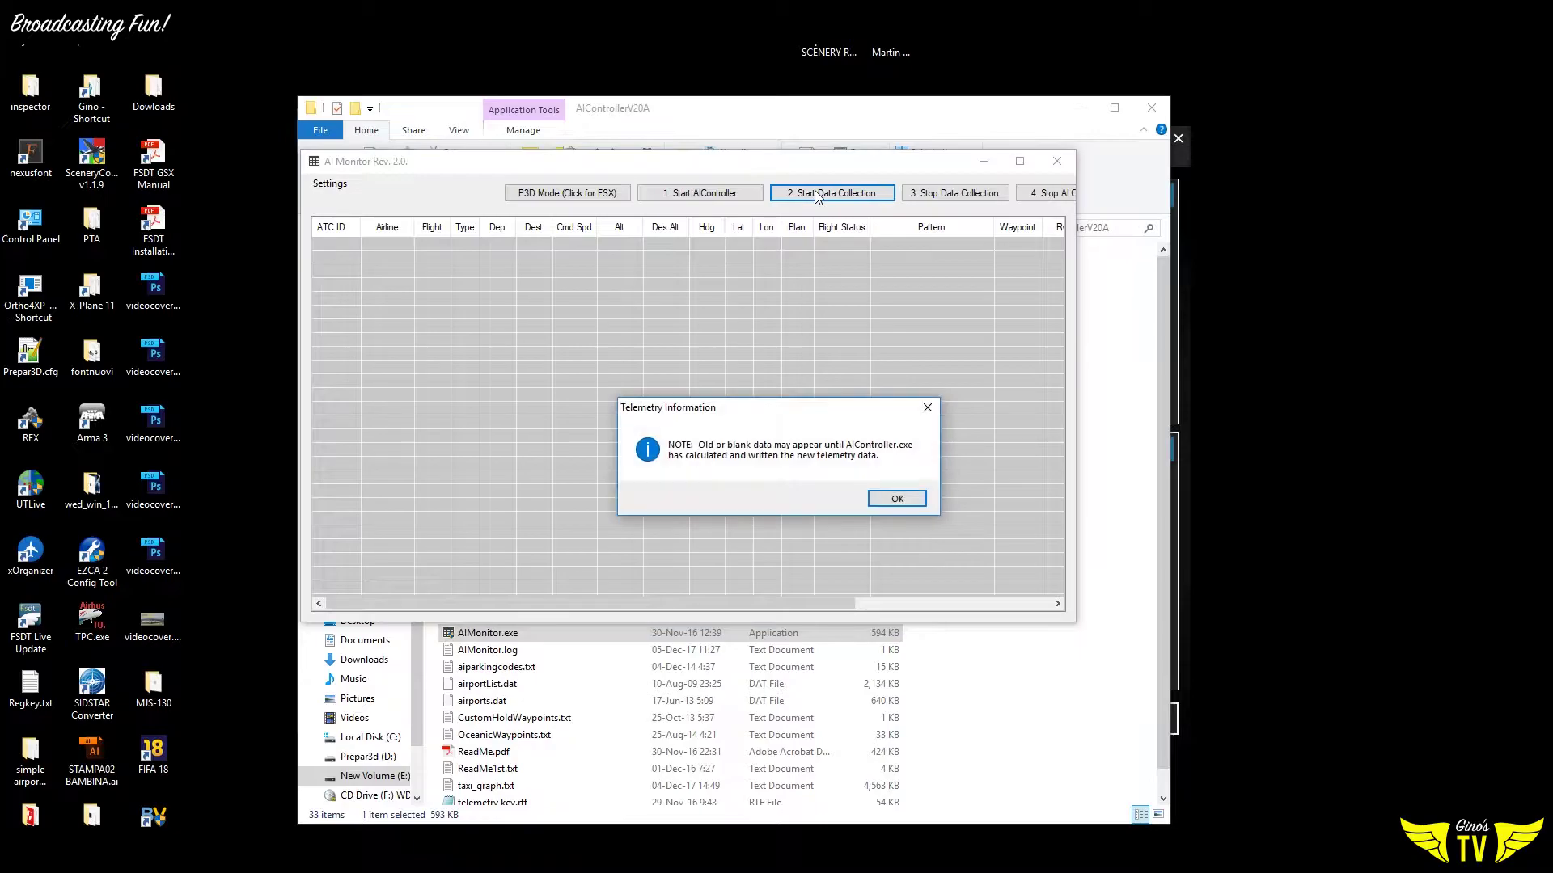
{"action": "left_click", "coordinate": [893, 500]}
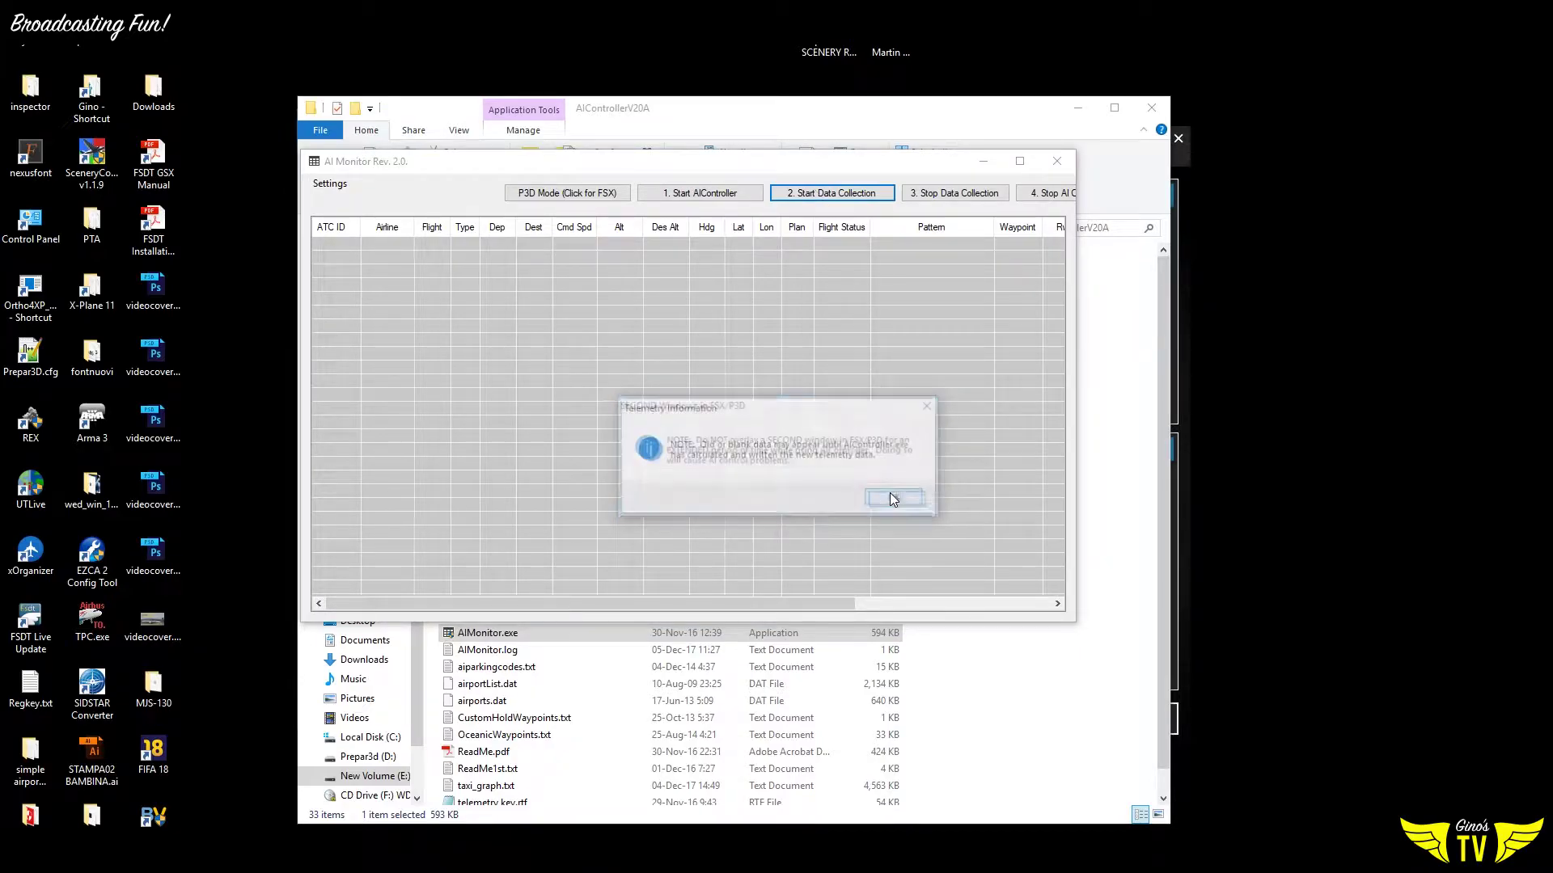
{"action": "left_click", "coordinate": [894, 503]}
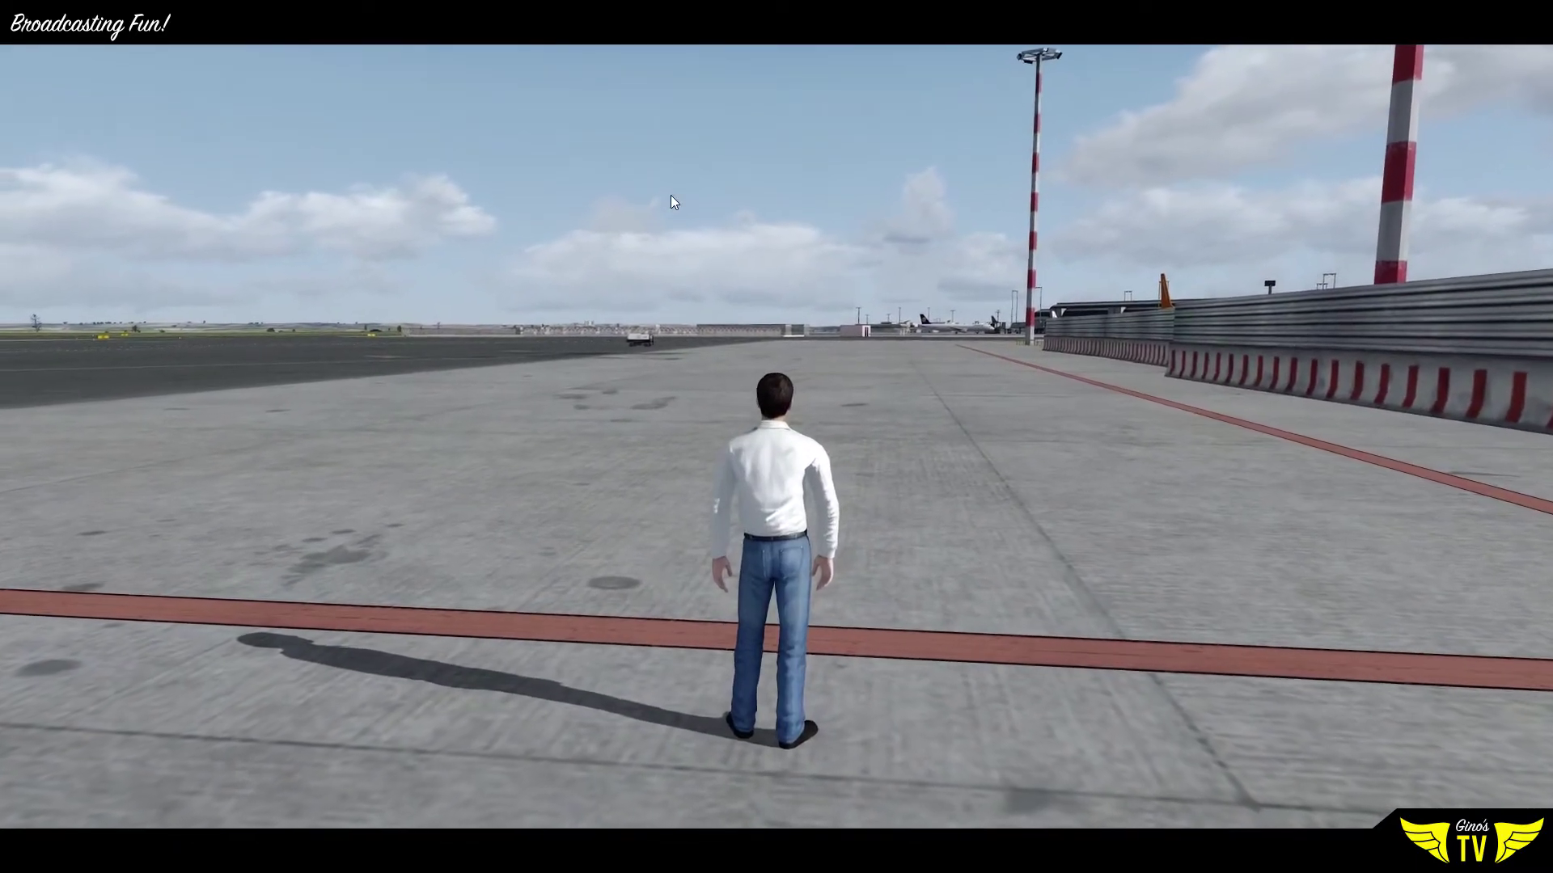
Examine the list of air traffic aircraft available as views, close it and walk the avatar across the apron towards the parked aircraft
{"action": "right_click", "coordinate": [671, 197]}
{"action": "mouse_move", "coordinate": [744, 314]}
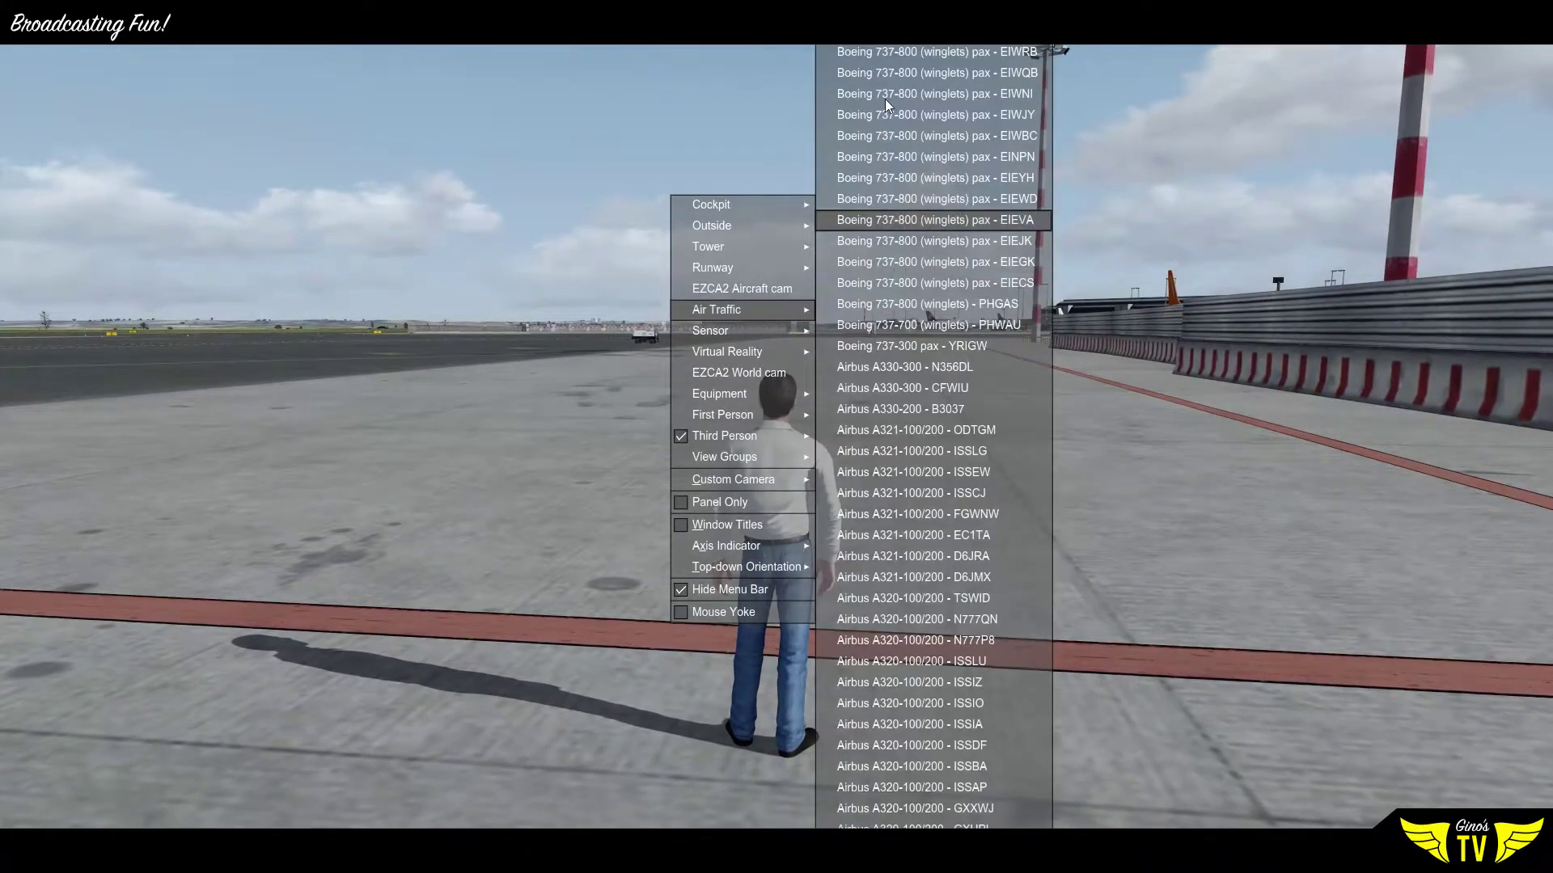
{"action": "left_click", "coordinate": [466, 455]}
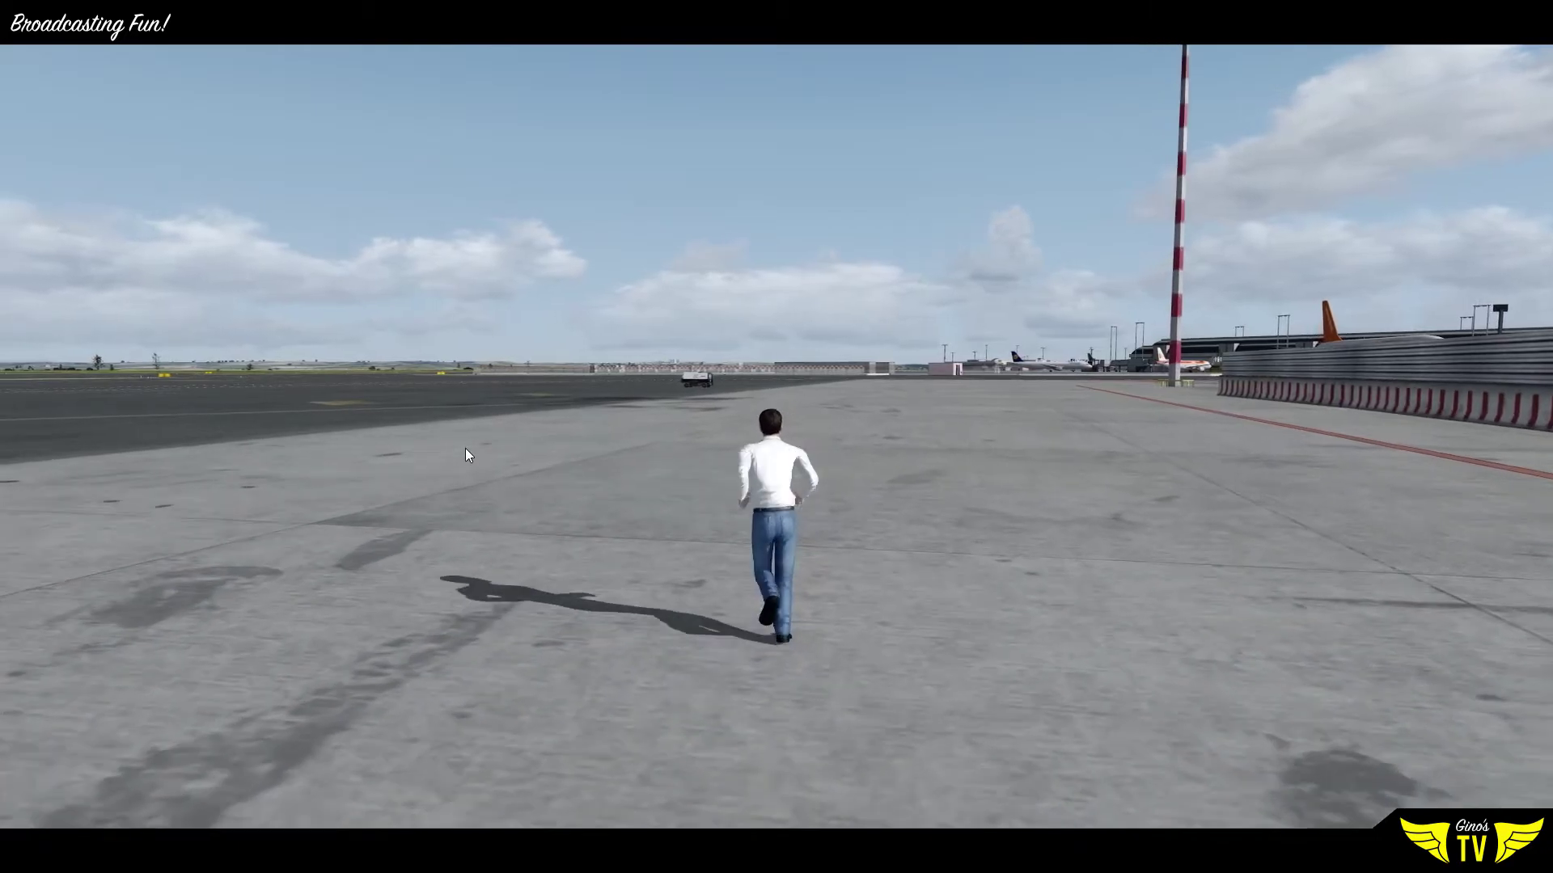
{"action": "key", "text": "Left"}
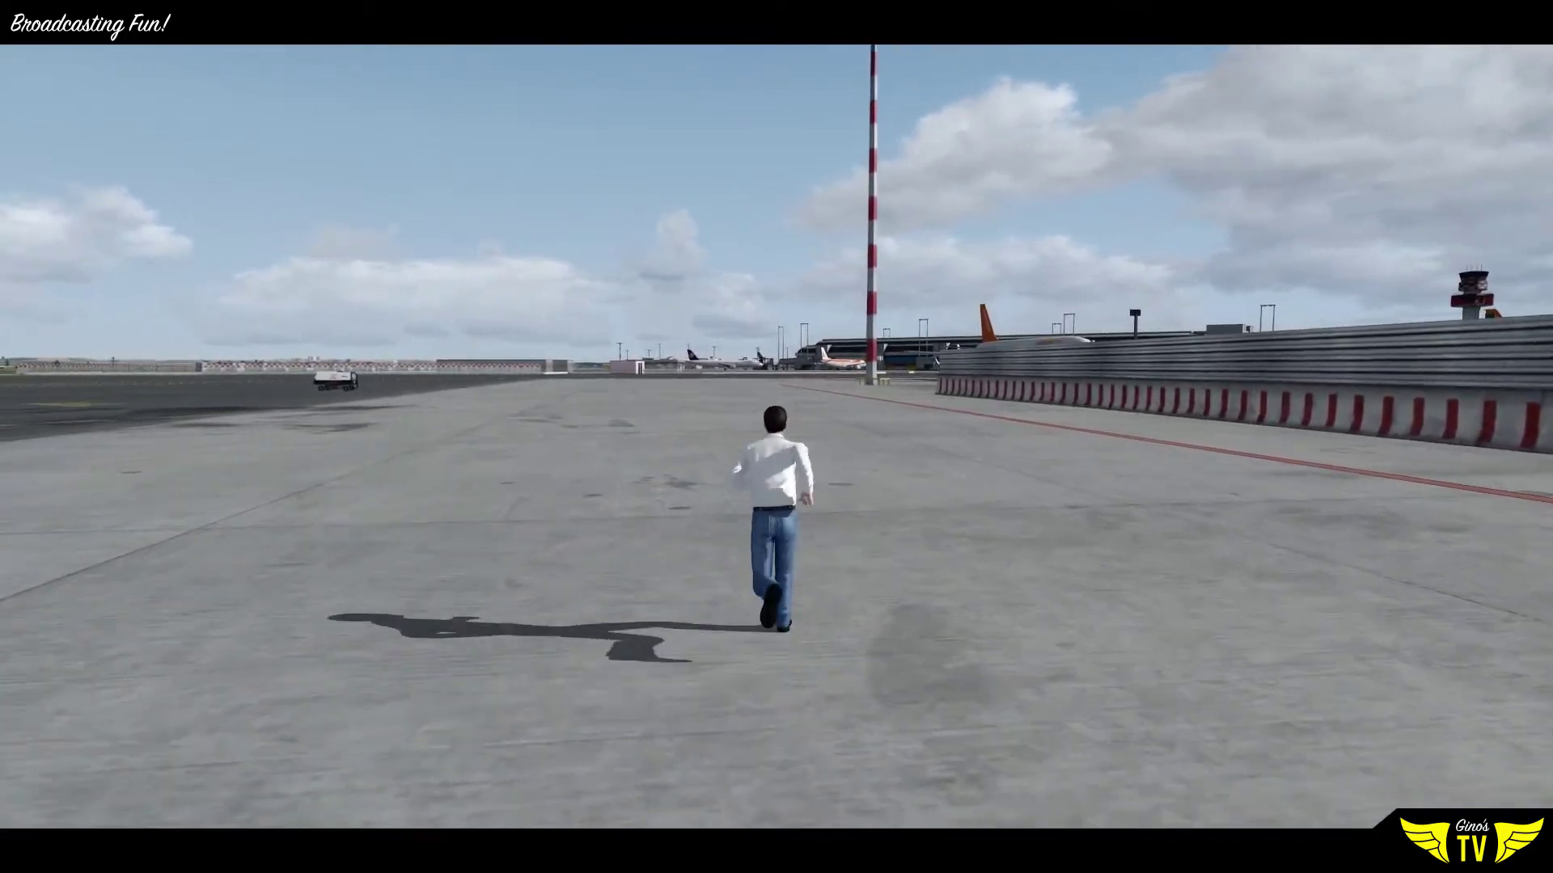